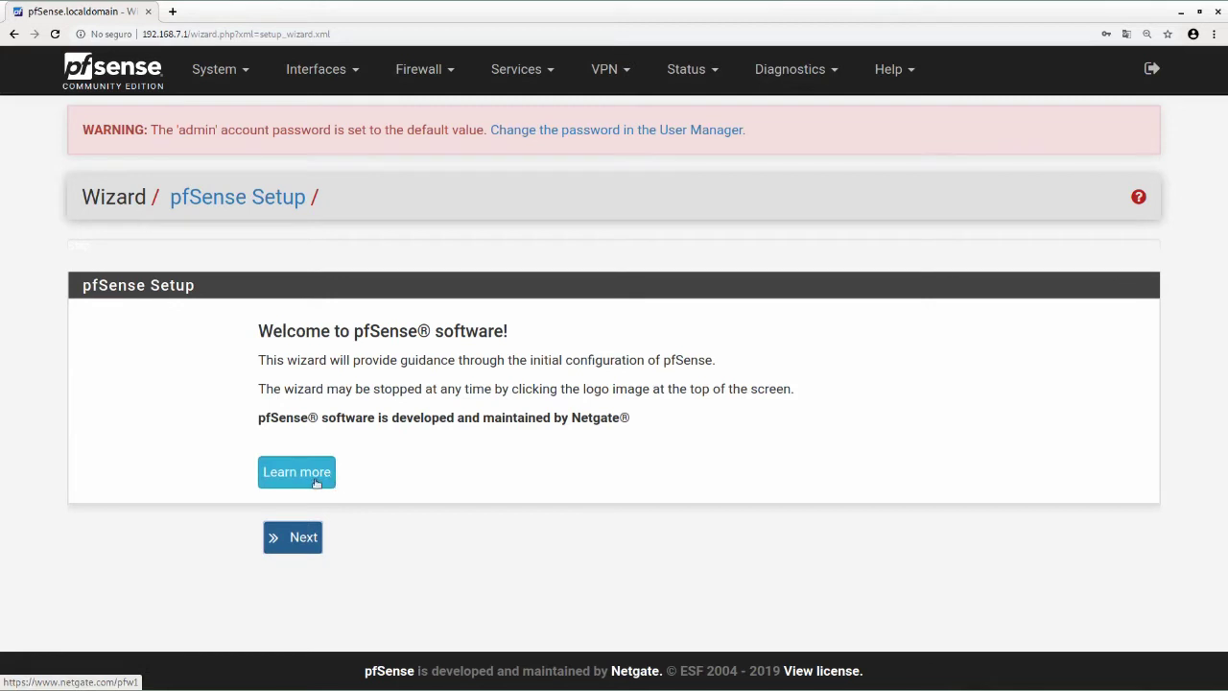
- Start the pfSense setup wizard and advance past the support notice to the General Information page
click(303, 543)
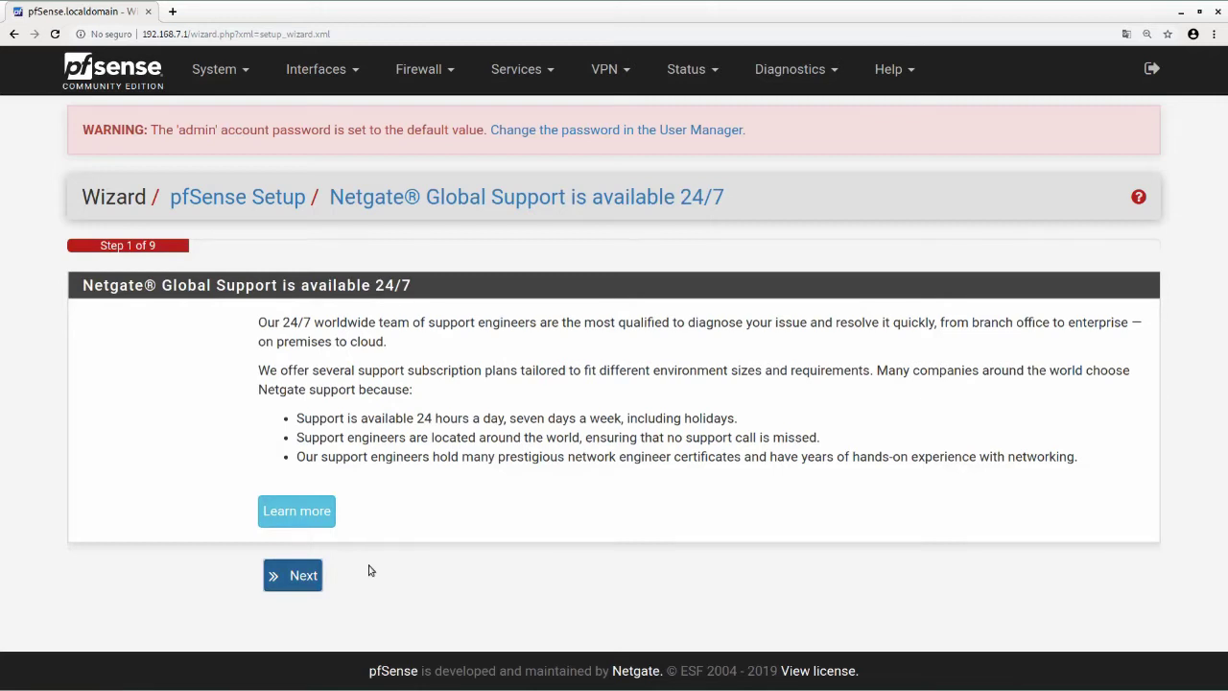
click(299, 576)
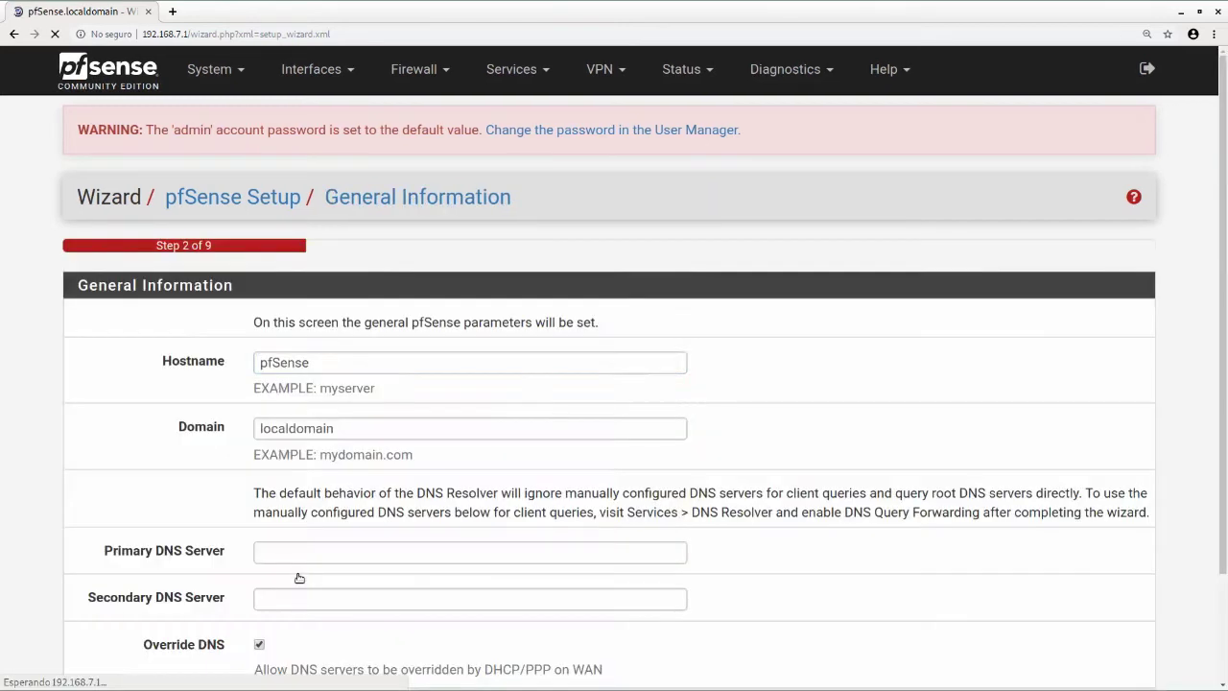
scroll(159, 472, down, 3)
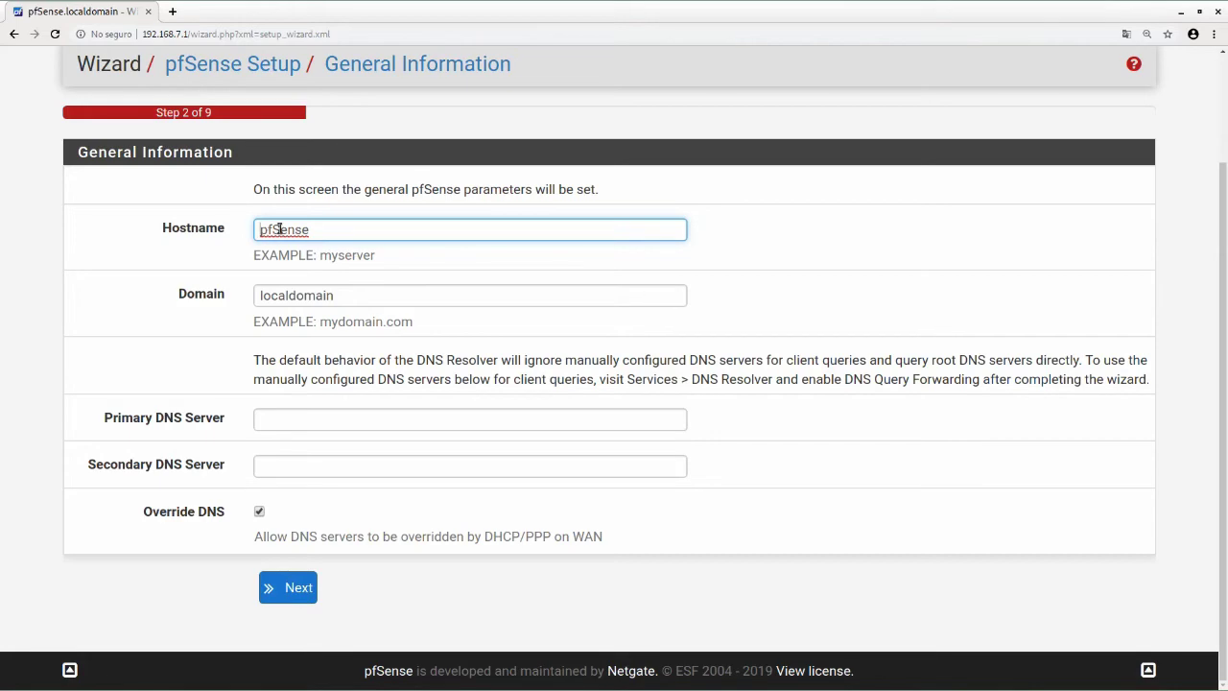
key(ctrl+alt+Left)
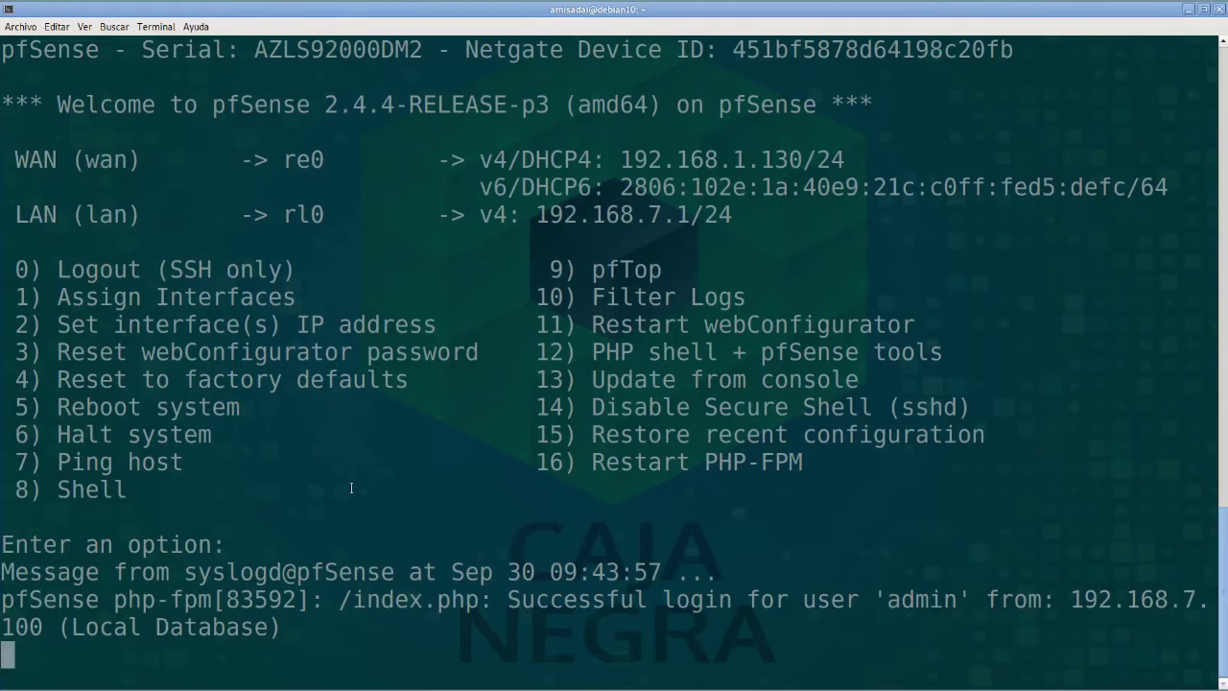
key(ctrl+d)
key(Up)
key(Return)
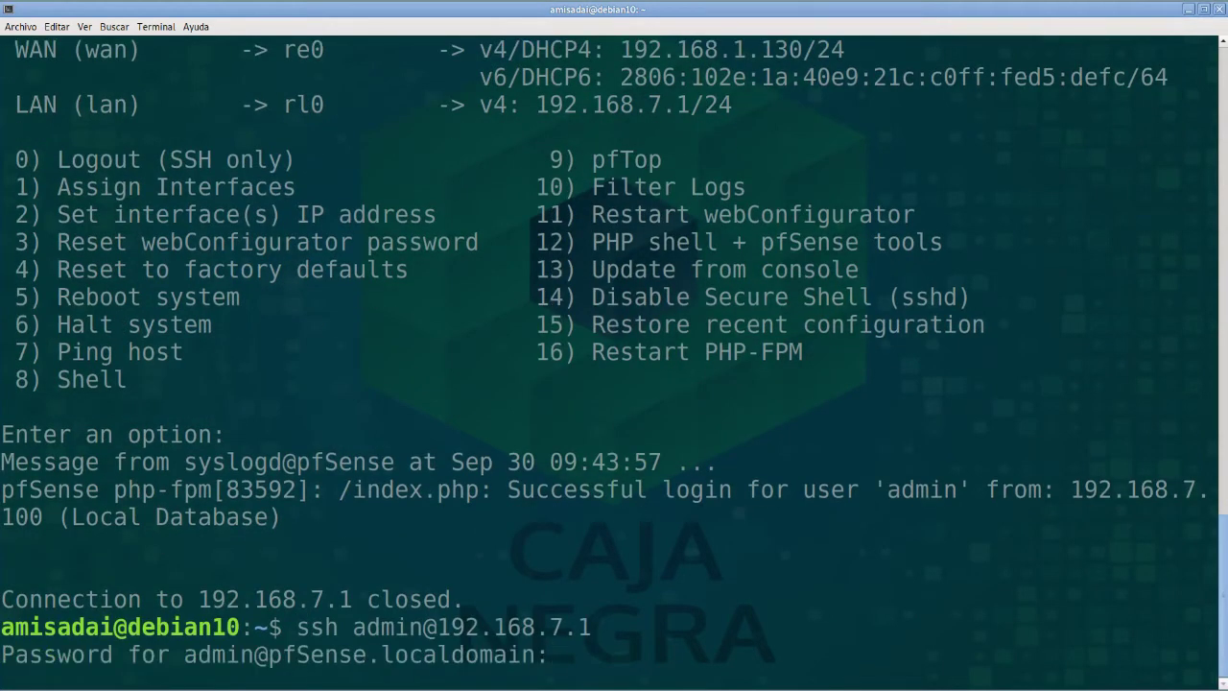
key(Return)
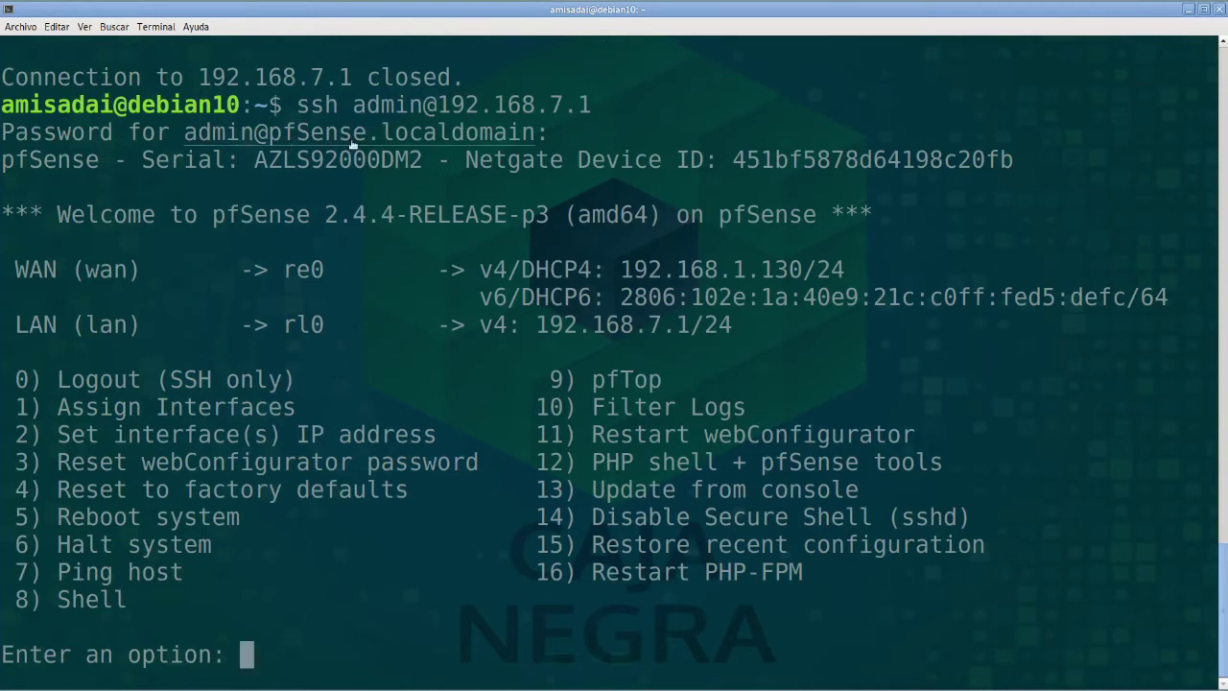
- Compare the wizard's hostname in the browser with the name in the terminal's SSH password prompt
key(alt+Tab)
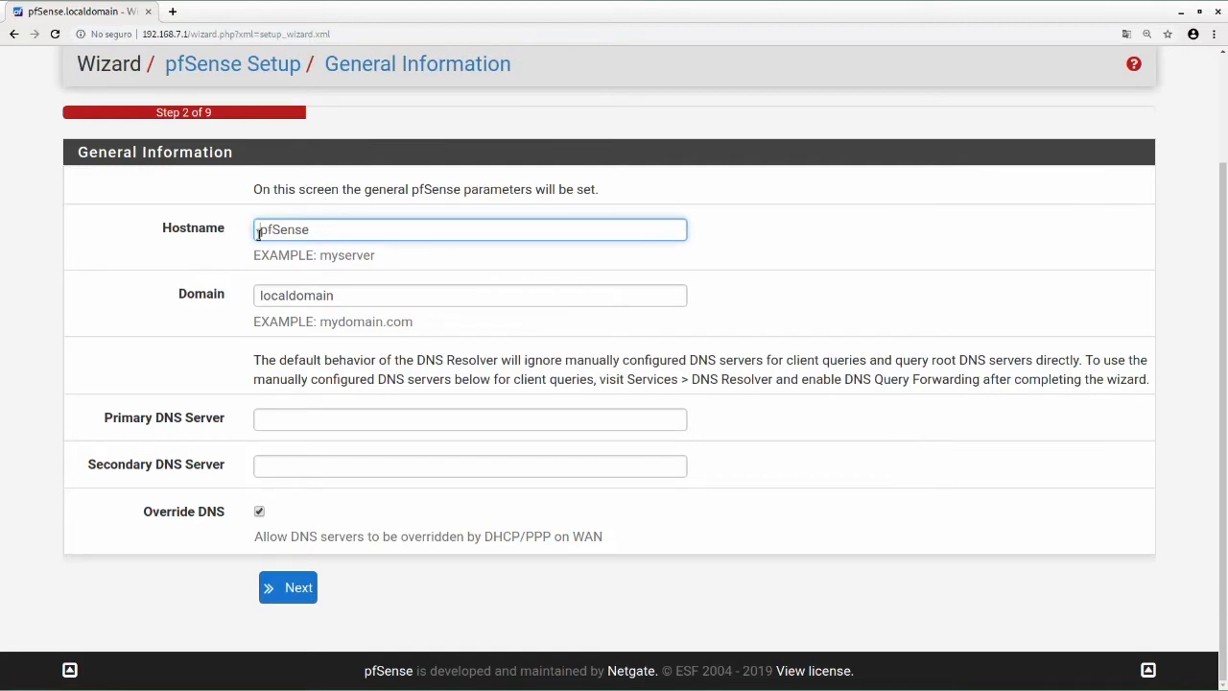
key(alt+Tab)
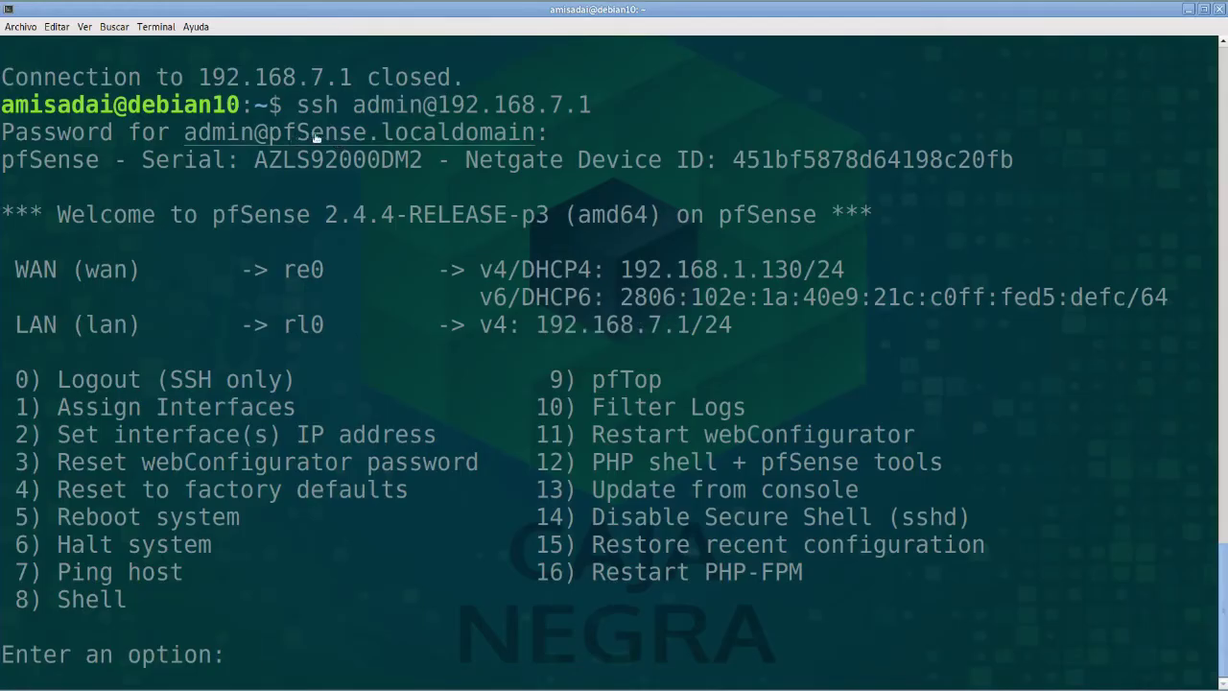
key(alt+Tab)
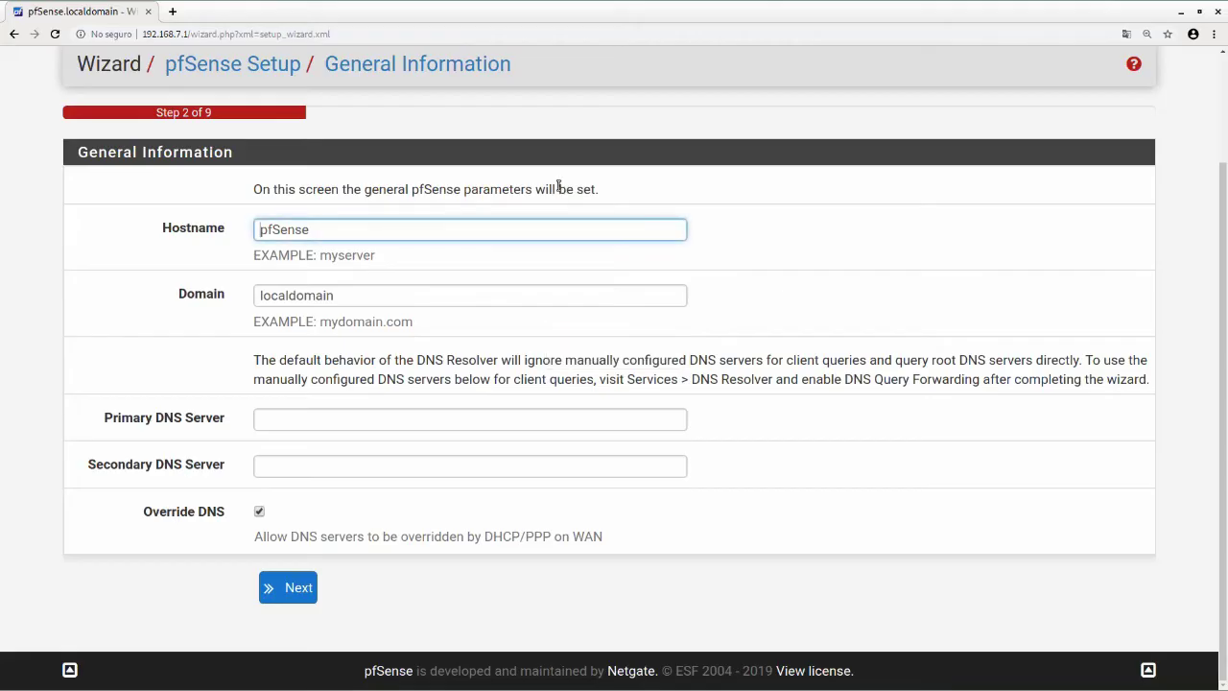
- Set the hostname to pfsense and the domain to caja-negra.com.mx
click(398, 228)
double_click(398, 228)
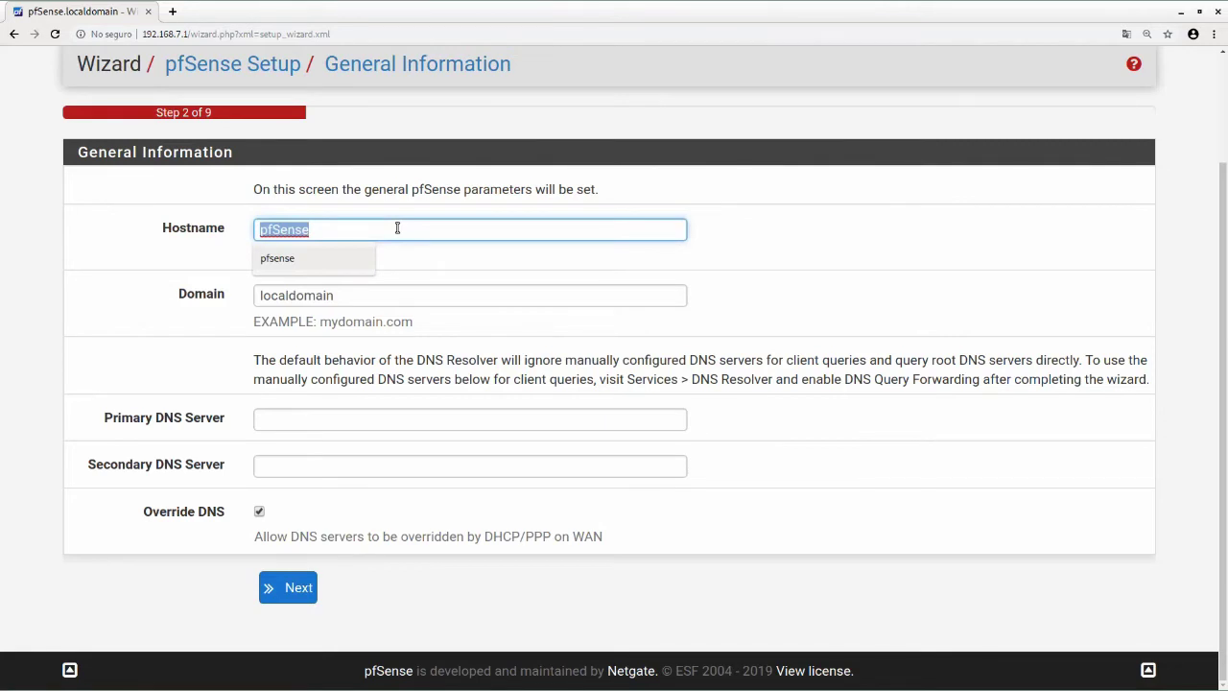
text(pfsense)
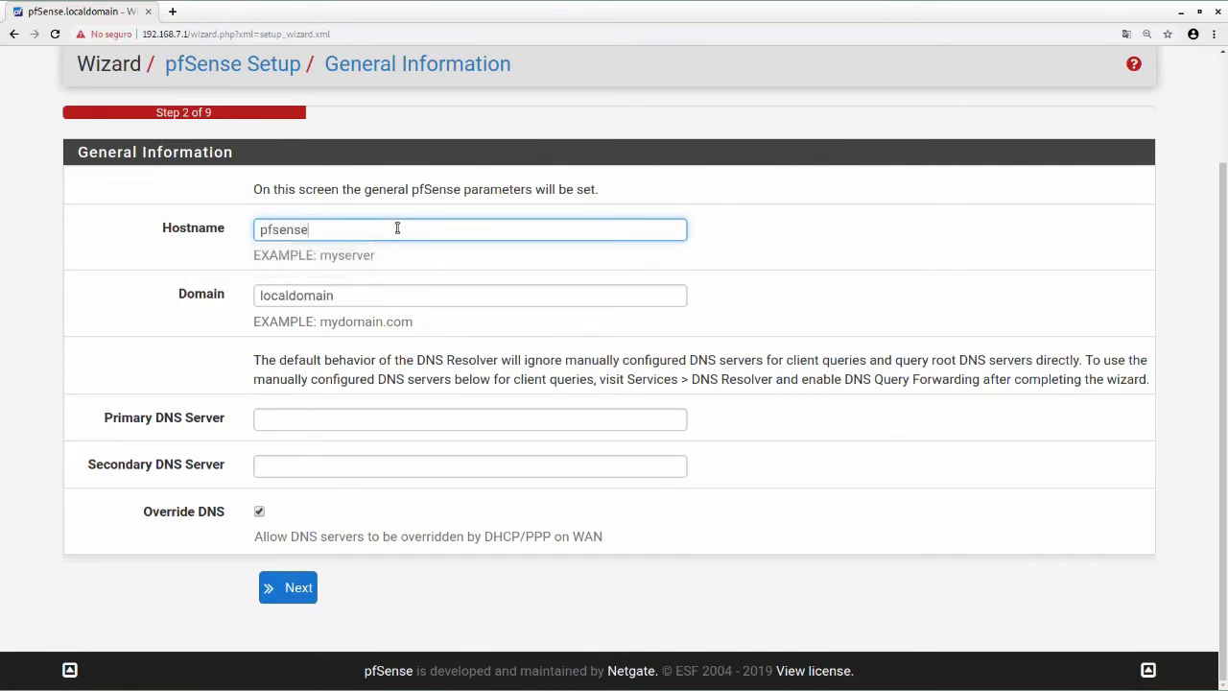
key(Tab)
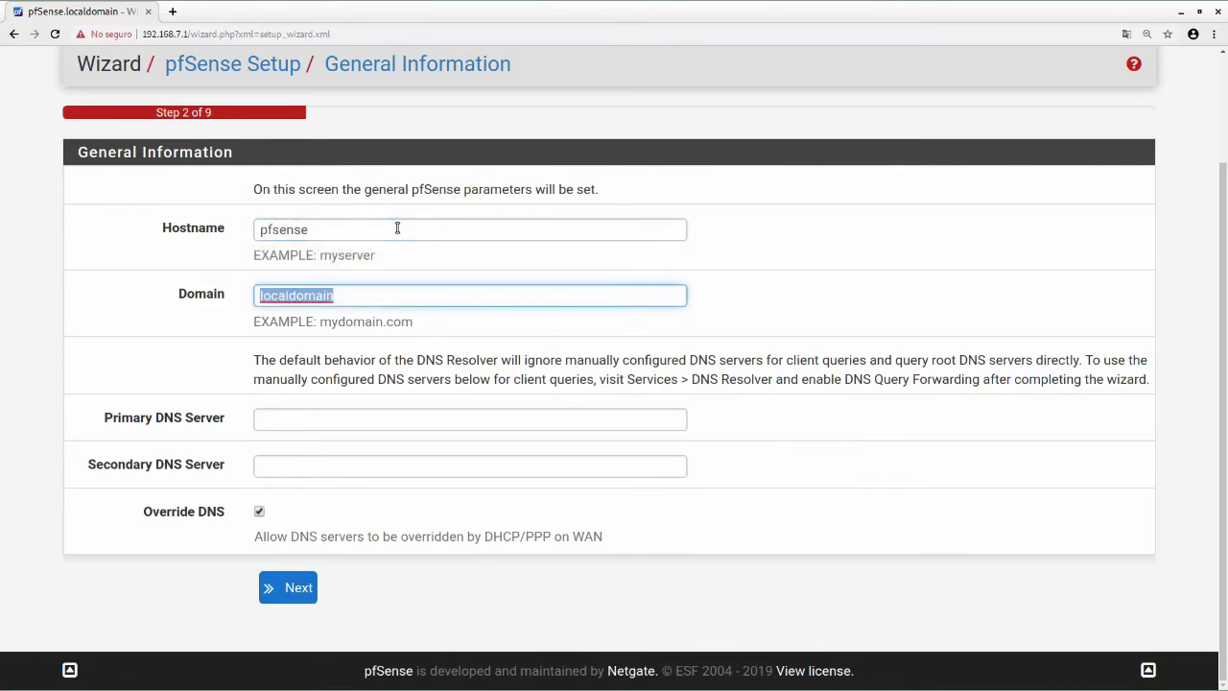
text(caja)
key(Down)
key(Return)
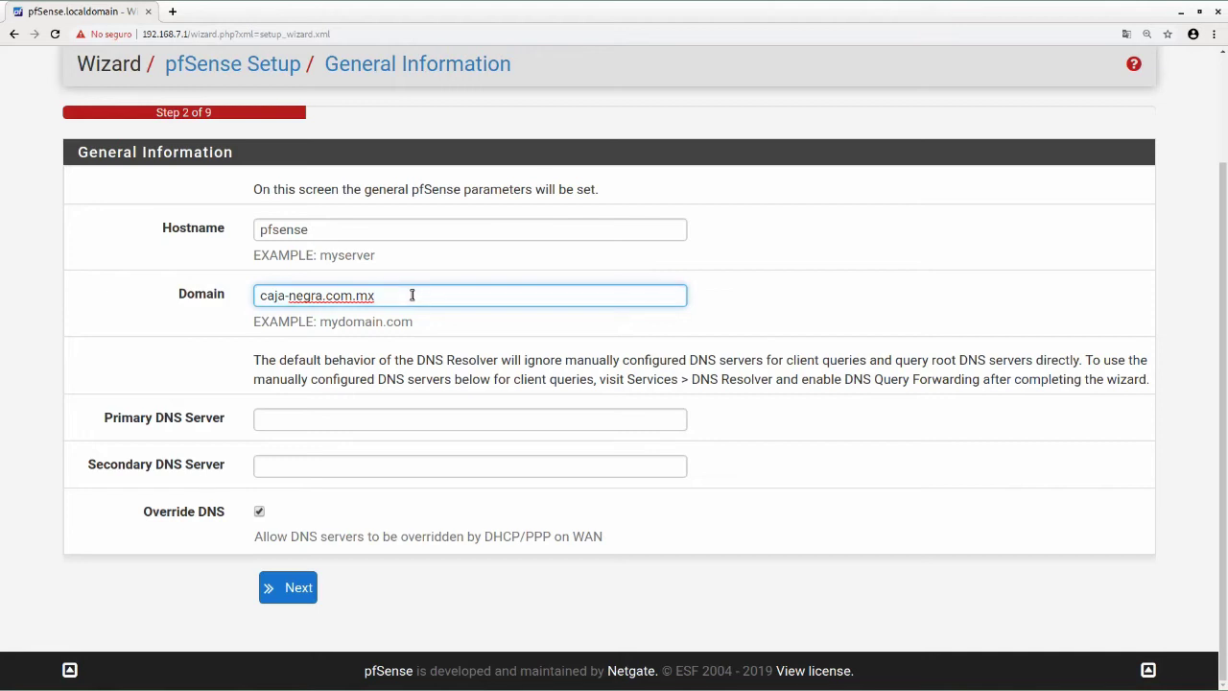
- Restore the hostname to pfSense and return to the domain
key(shift+Tab)
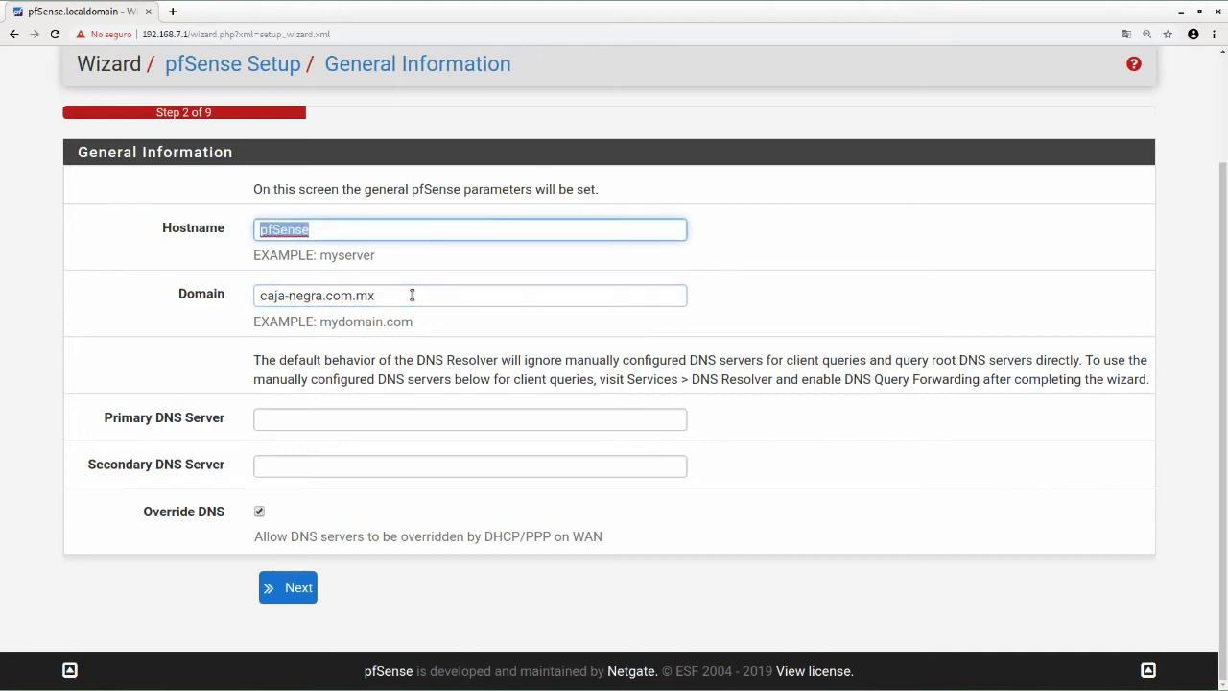
key(shift+Tab)
key(Tab)
key(Tab)
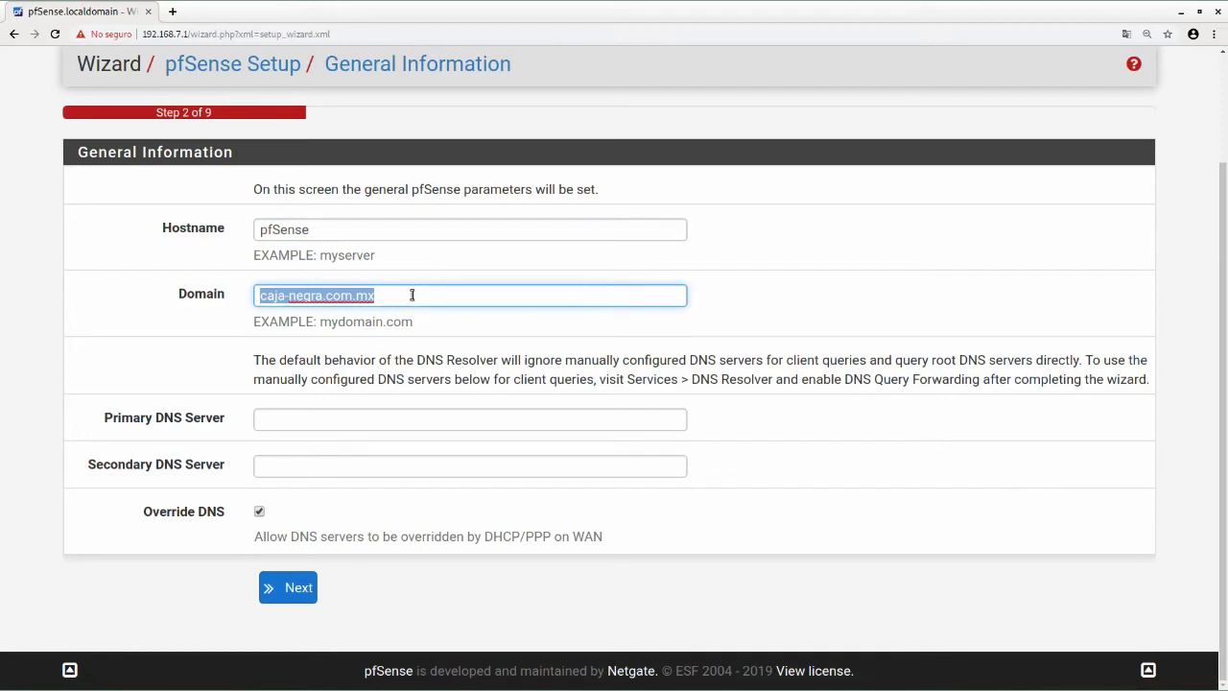
- Replace the domain with the example name inventar.dominio
key(BackSpace)
text(invet)
key(BackSpace)
text(ntar.dominio)
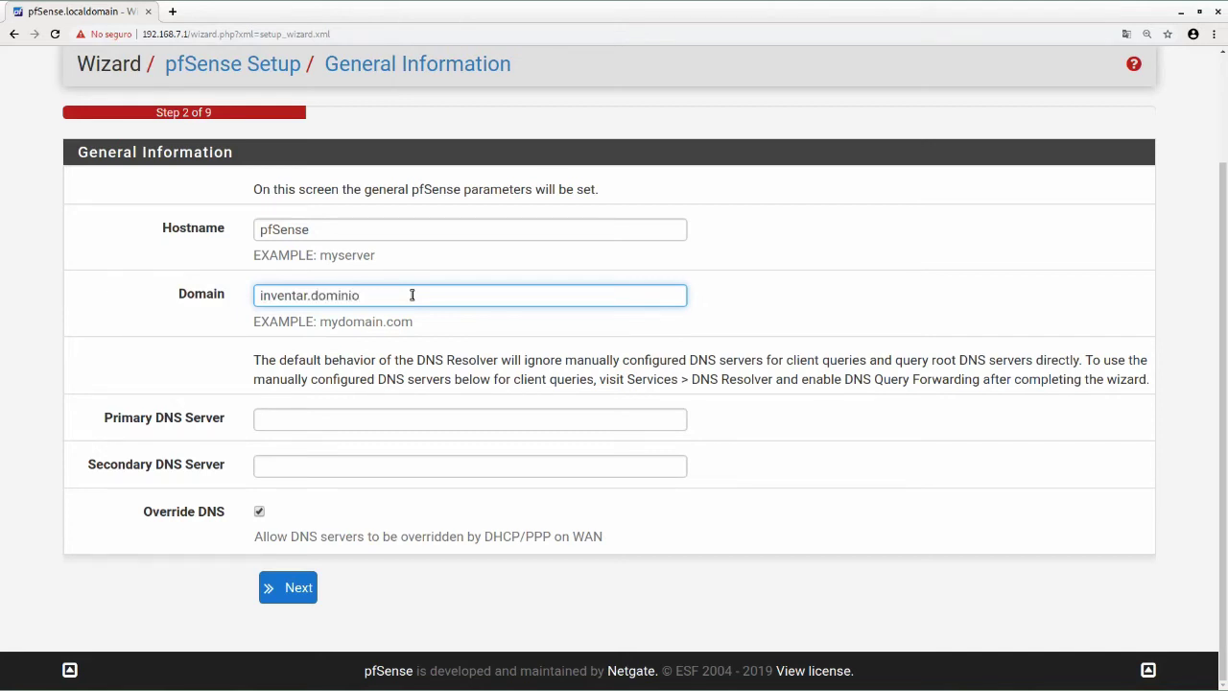
- Set the domain to caja-negra.com.mx
key(ctrl+a)
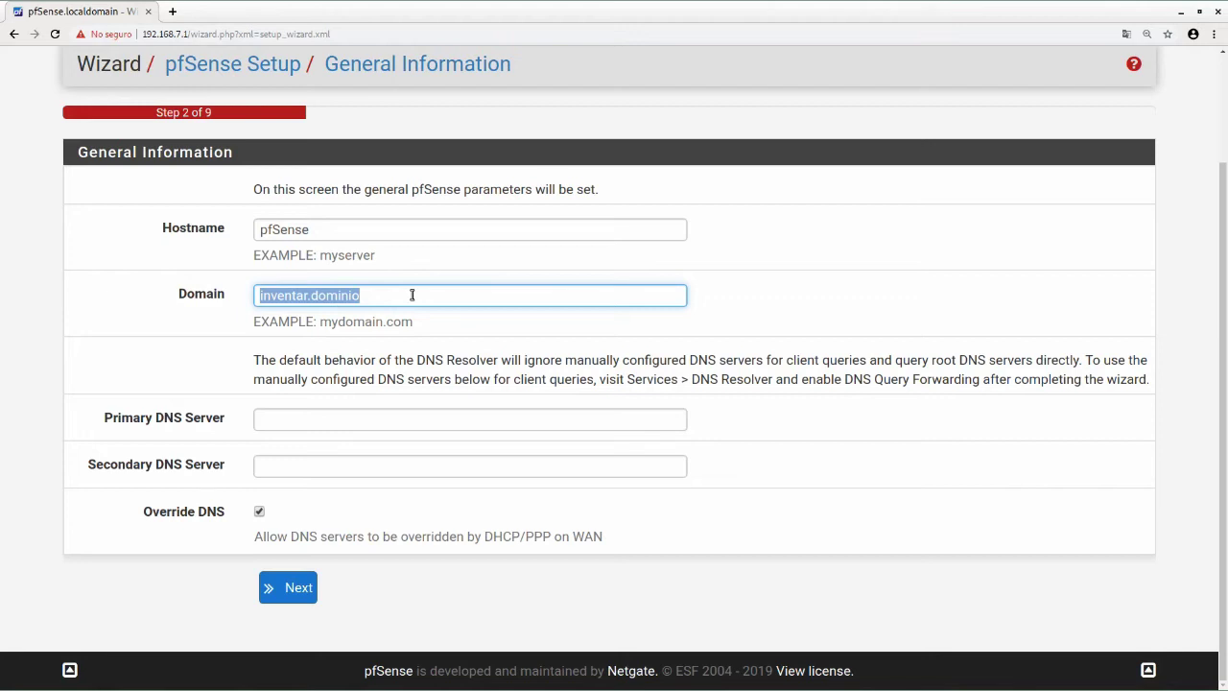
text(caja)
key(Down)
key(Return)
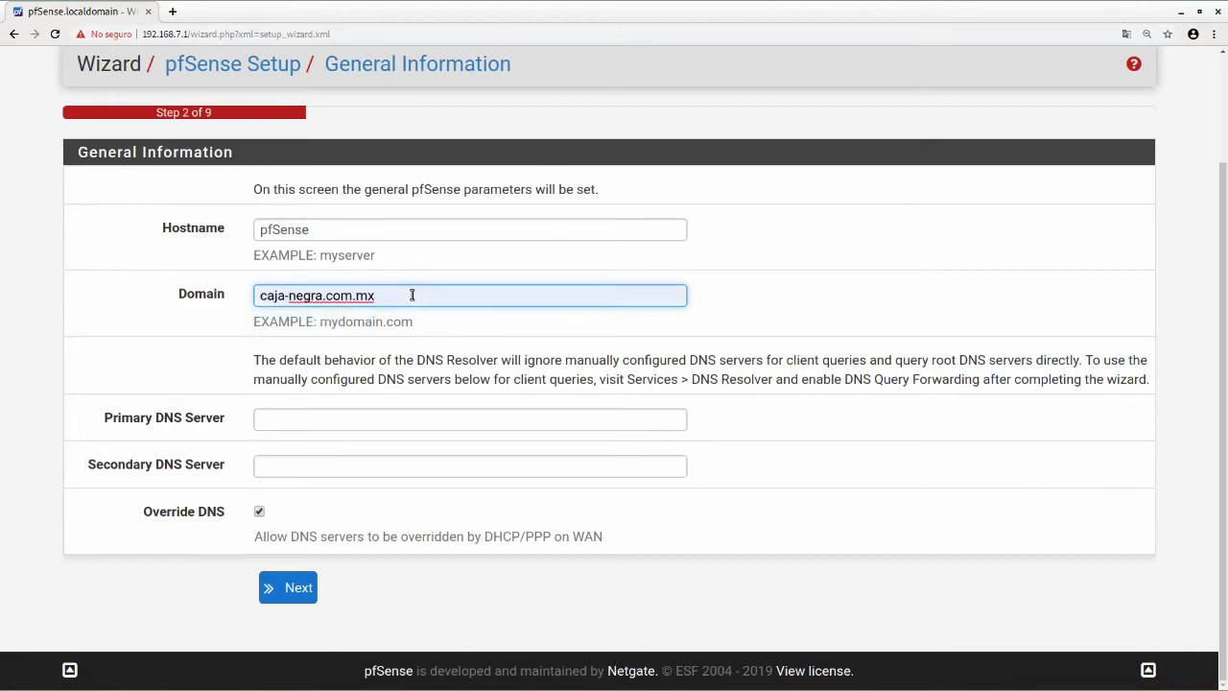
- Set the primary DNS server to 1.1.1.1 and the secondary DNS server to 1.0.0.1
click(280, 420)
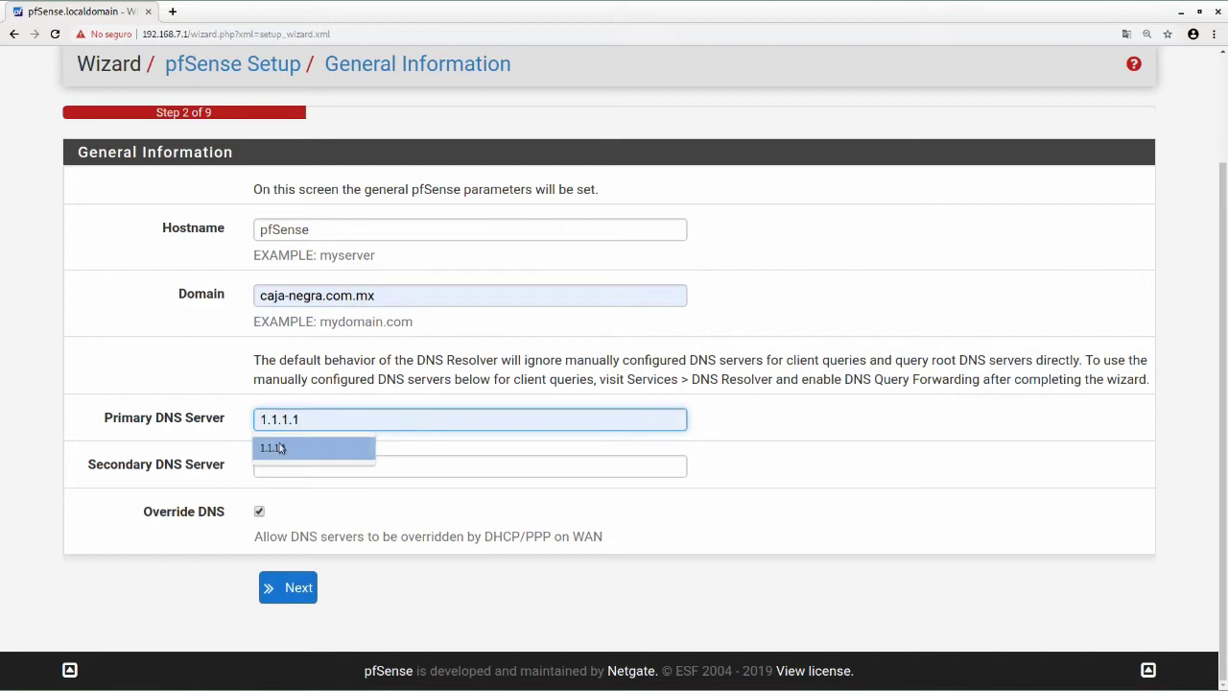
click(282, 447)
click(293, 472)
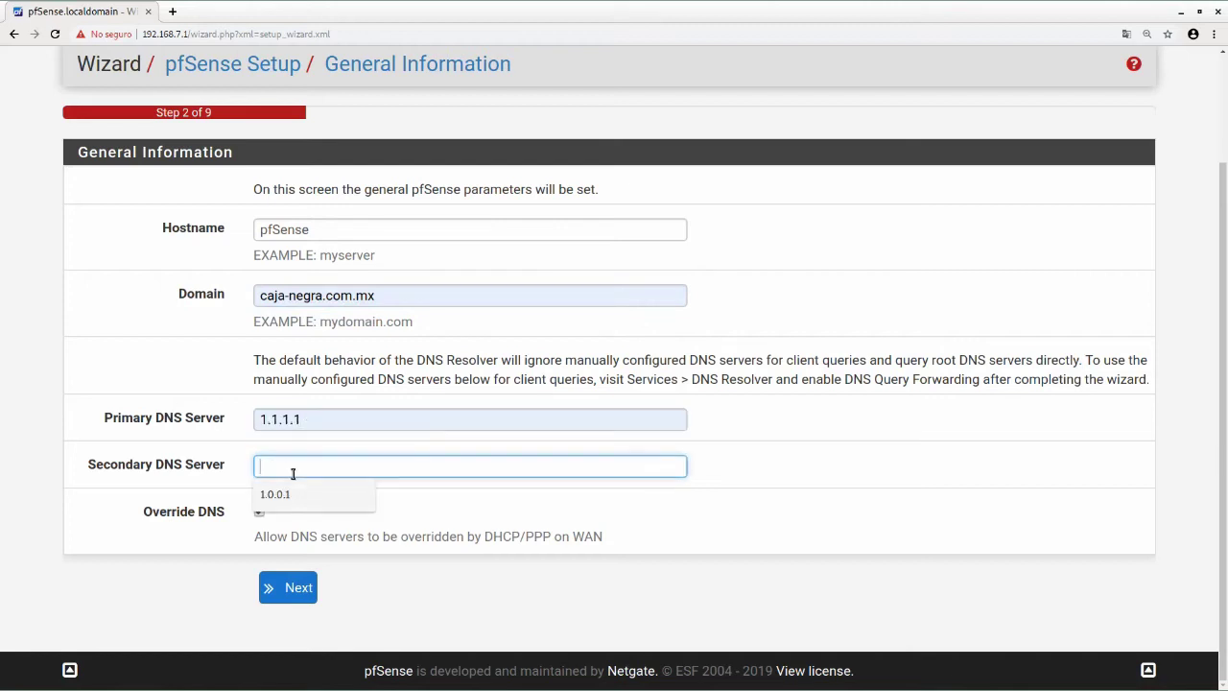
click(291, 500)
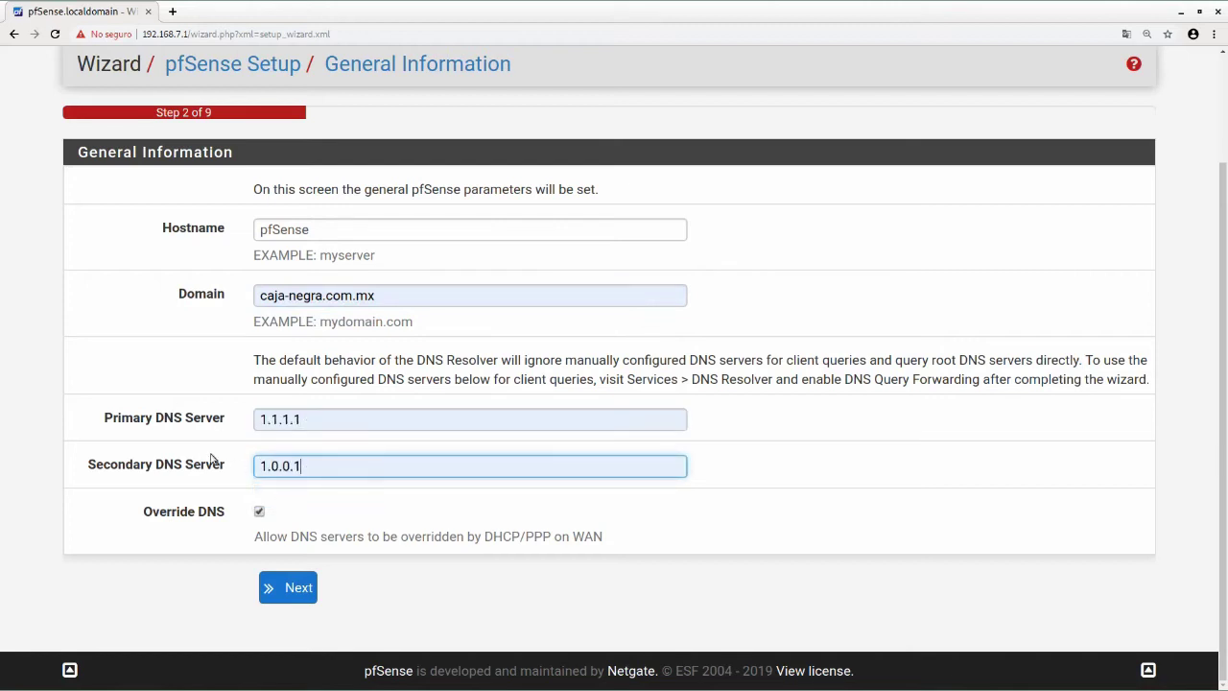
- Try 9.9.9.9 as the primary DNS server
double_click(323, 426)
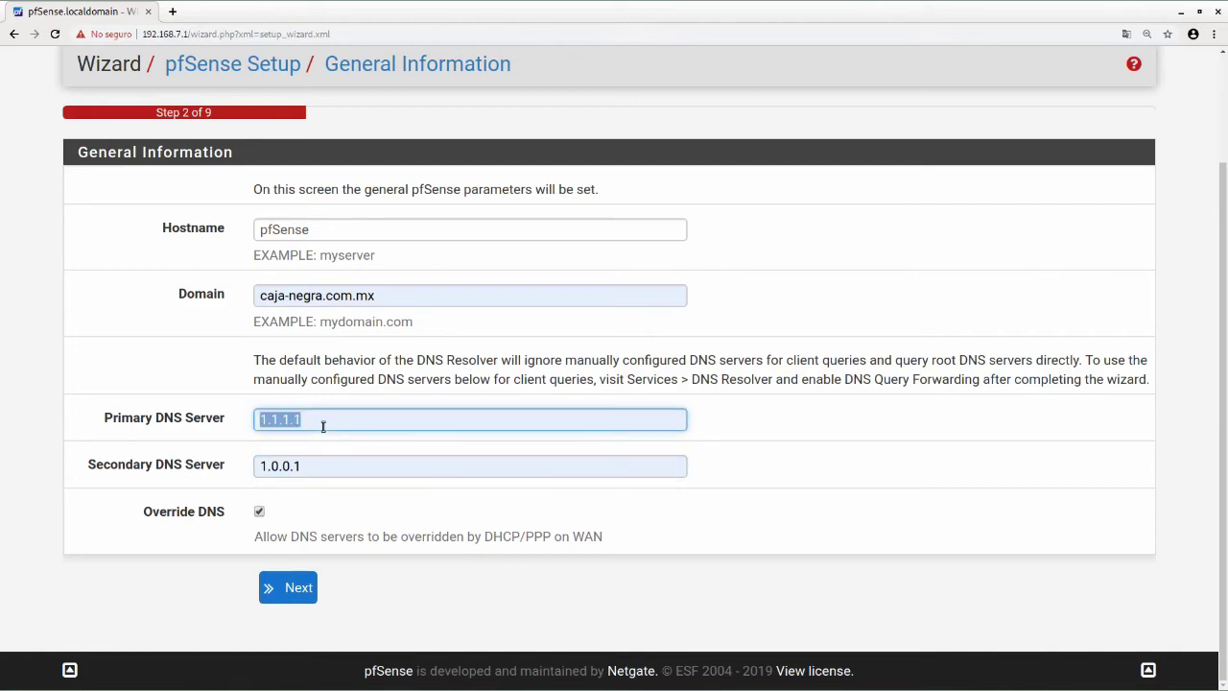
text(9.9.9.9)
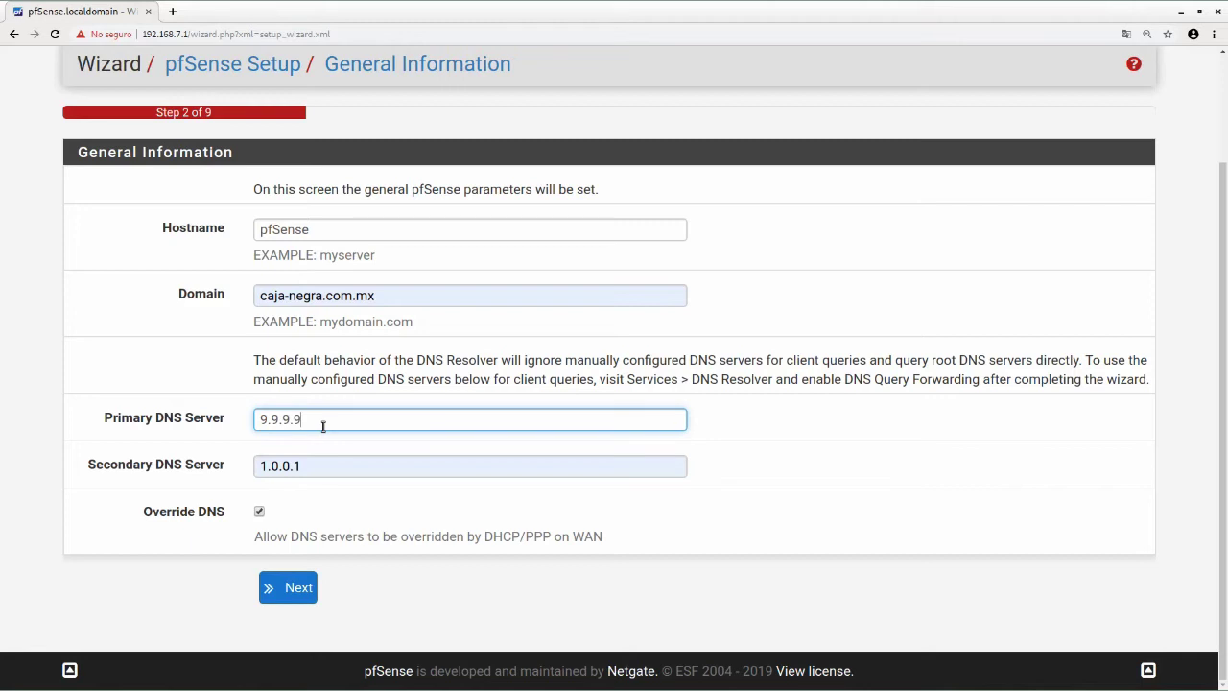
- Set the primary DNS server back to 1.1.1.1 and continue to the Time Server Information page
key(BackSpace)
key(BackSpace)
key(BackSpace)
key(BackSpace)
key(BackSpace)
key(BackSpace)
key(BackSpace)
text(1.1.1.1)
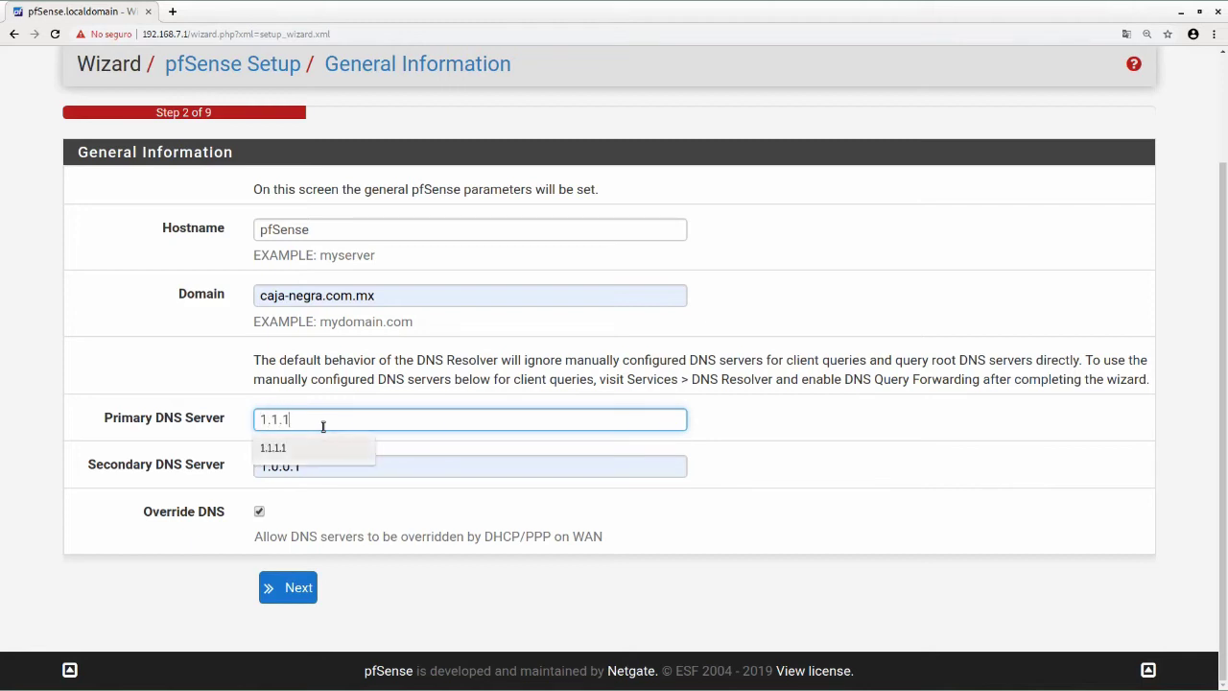
click(213, 485)
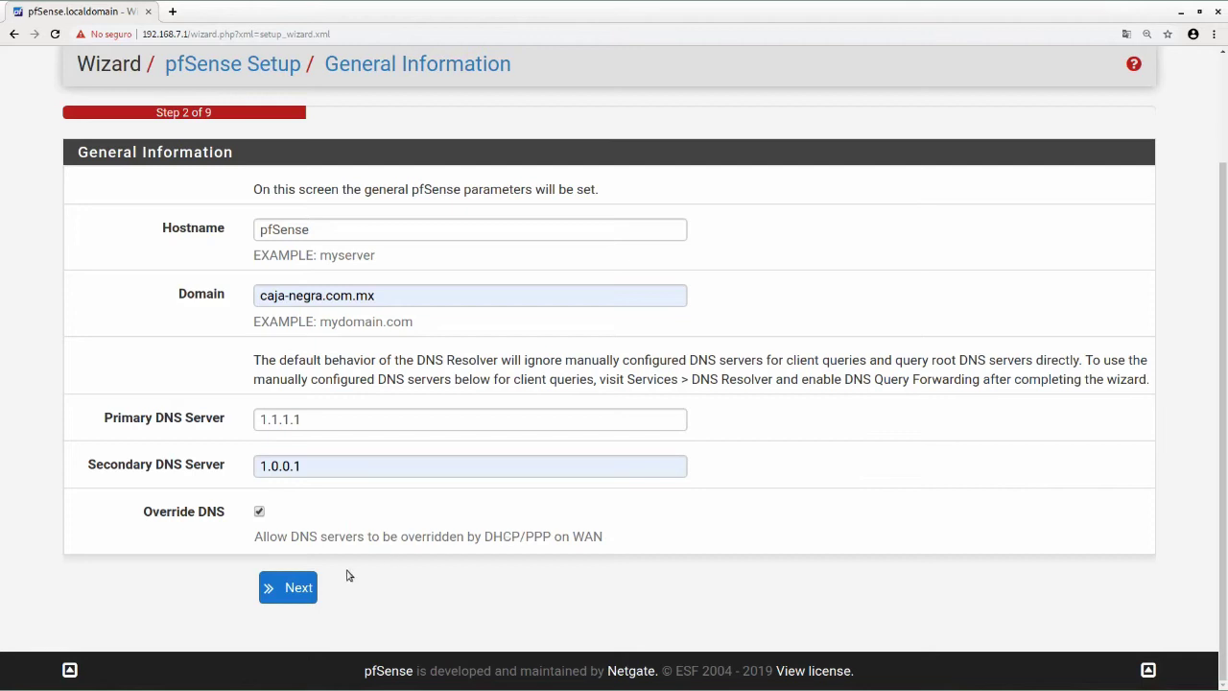
click(292, 589)
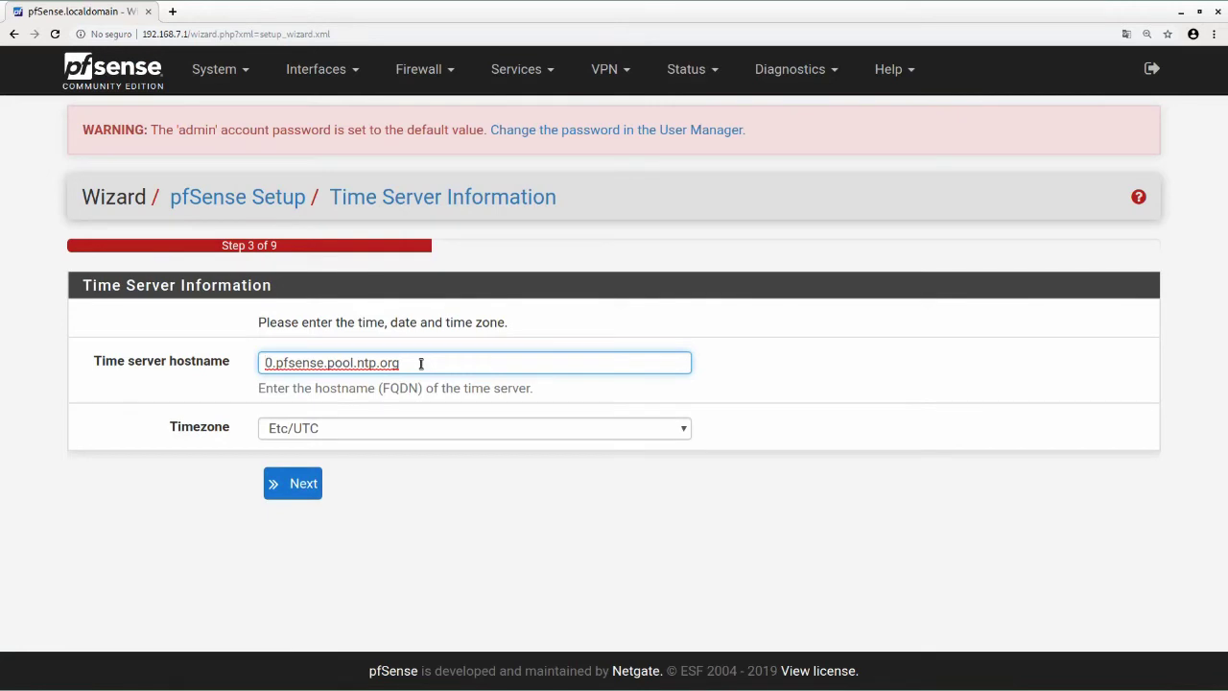
click(366, 432)
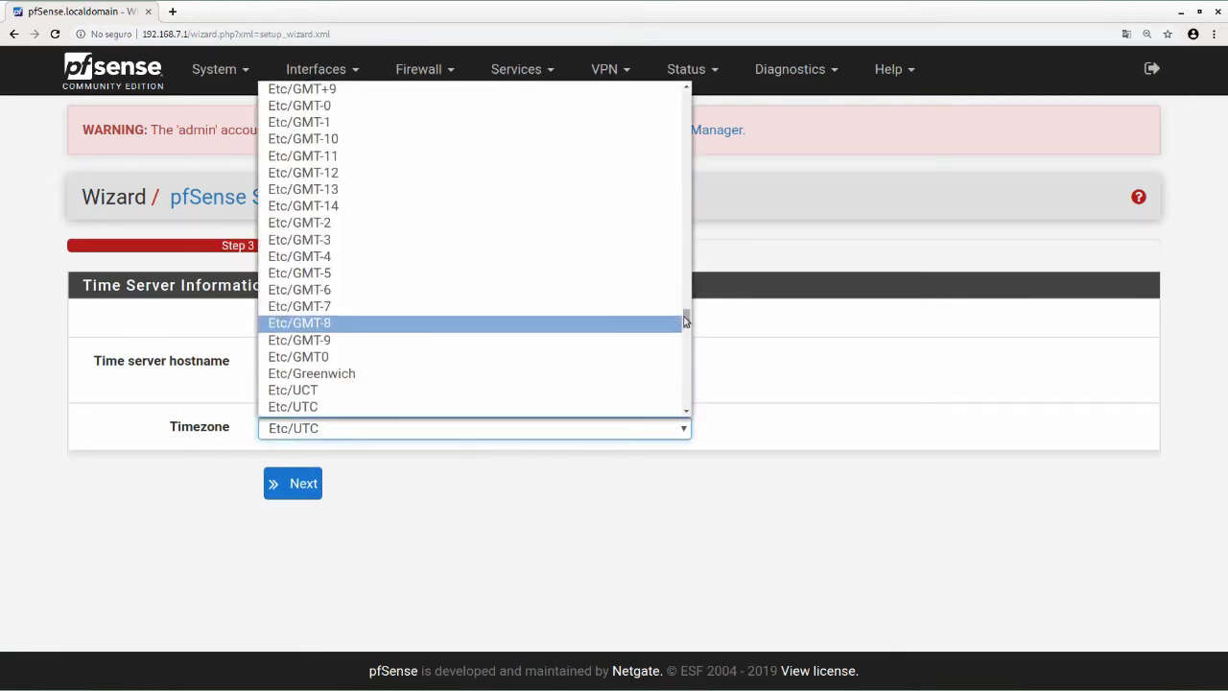
drag(687, 321, 686, 162)
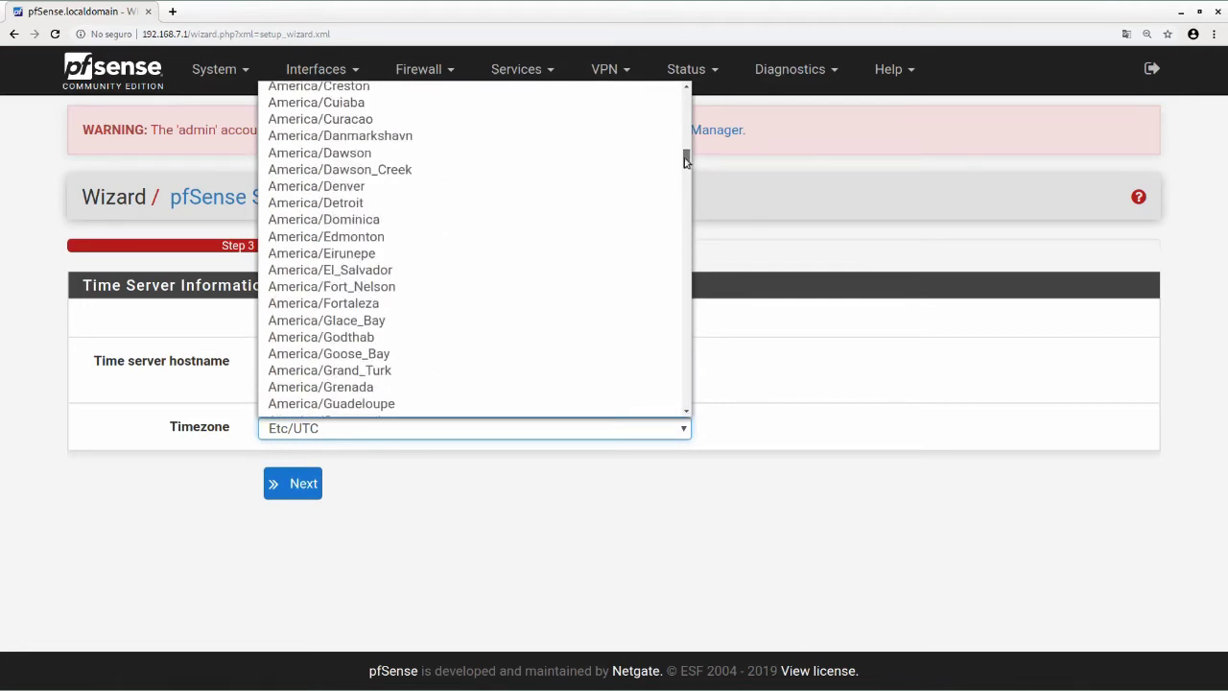
drag(686, 161, 693, 154)
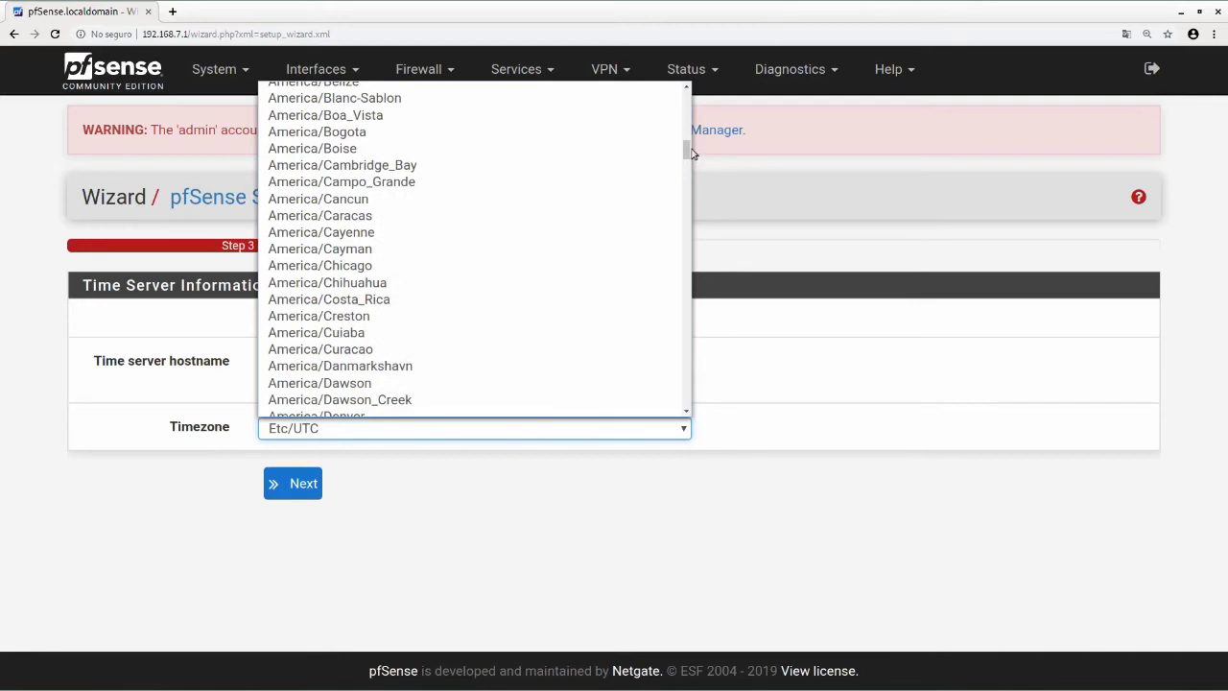
click(693, 153)
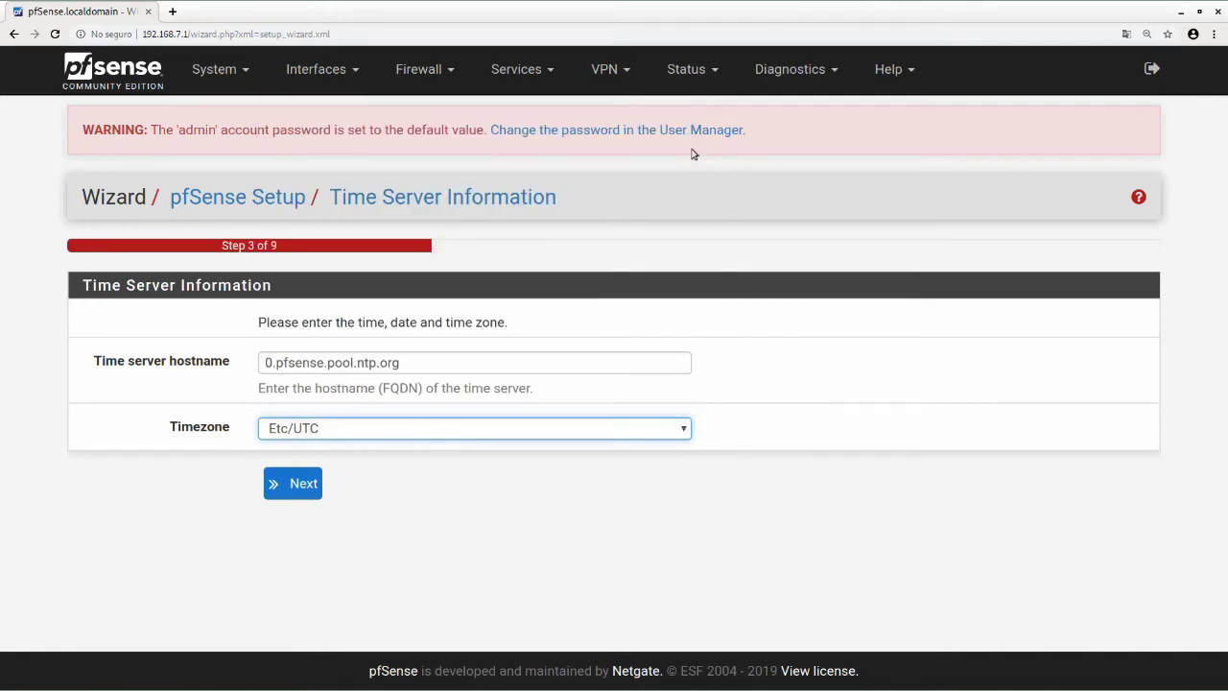
- Set the timezone to America/Mexico_City and continue to the WAN interface configuration
click(681, 438)
drag(688, 323, 696, 197)
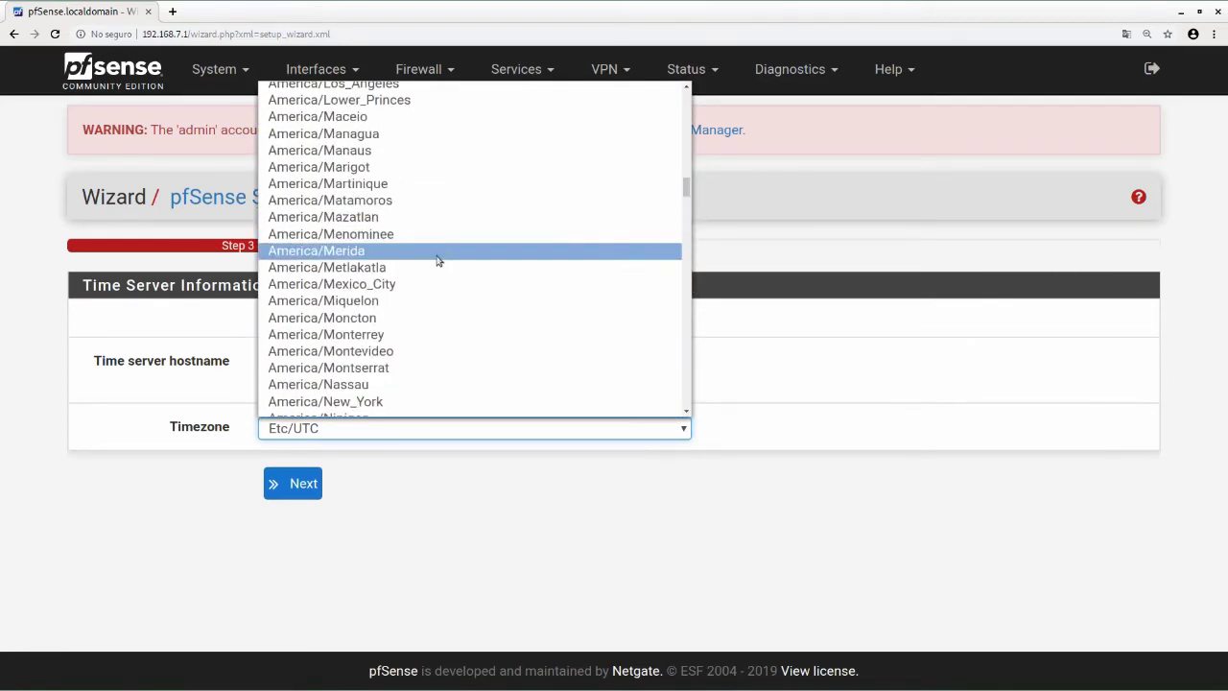
click(399, 293)
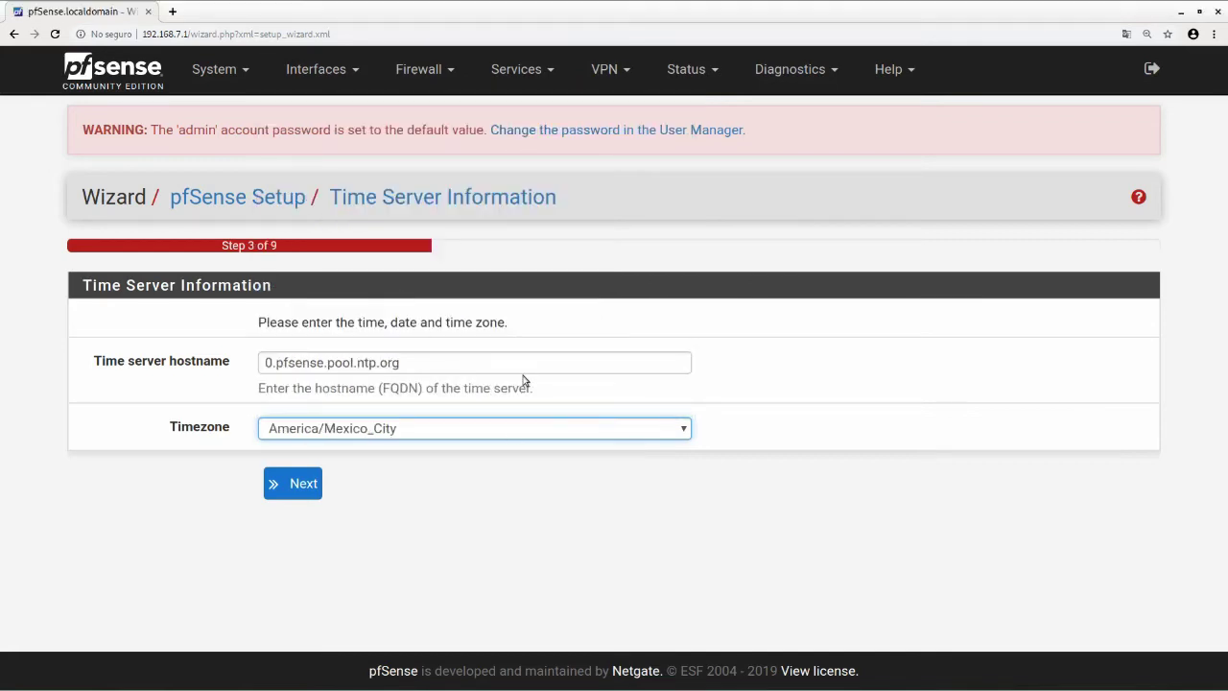
click(305, 487)
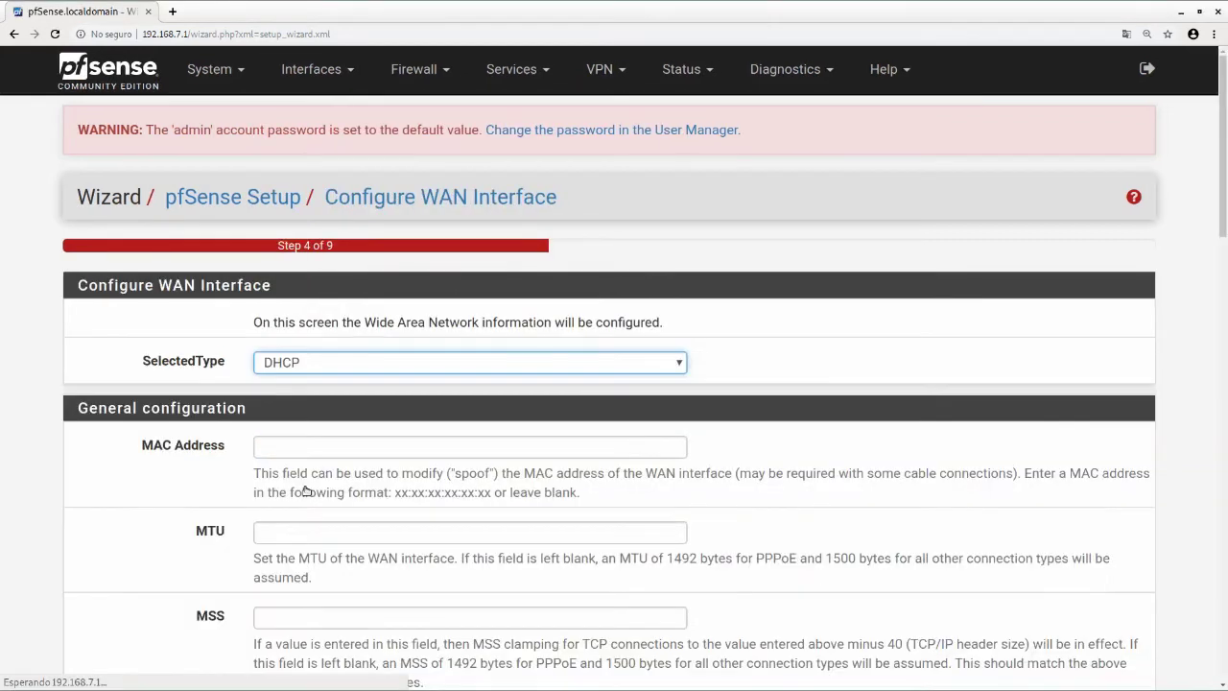
- Set the WAN interface's SelectedType to Static and look over the other available connection types
scroll(80, 337, down, 3)
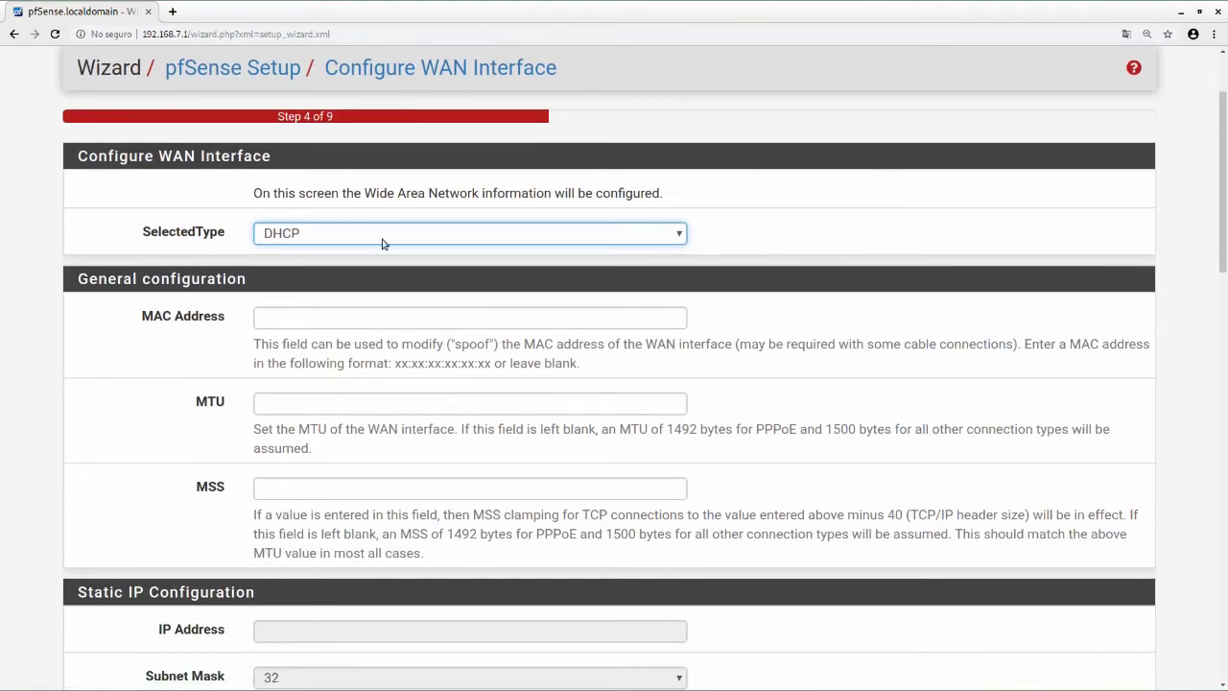
click(331, 234)
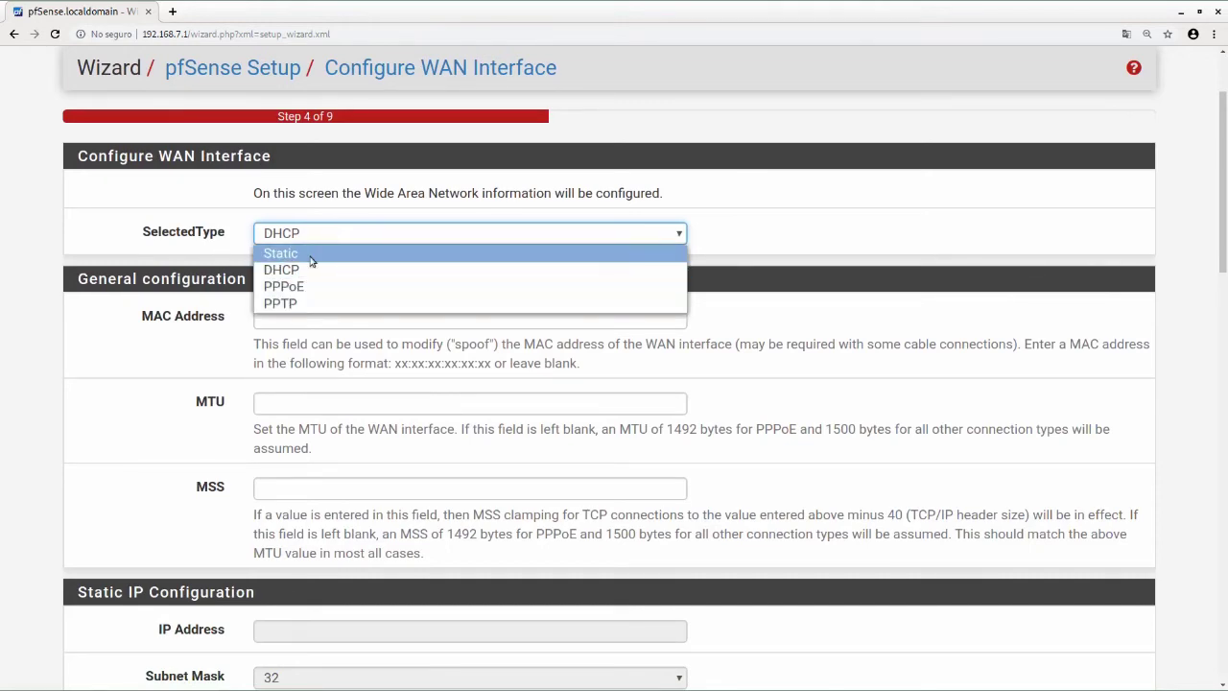
click(311, 260)
scroll(190, 394, down, 5)
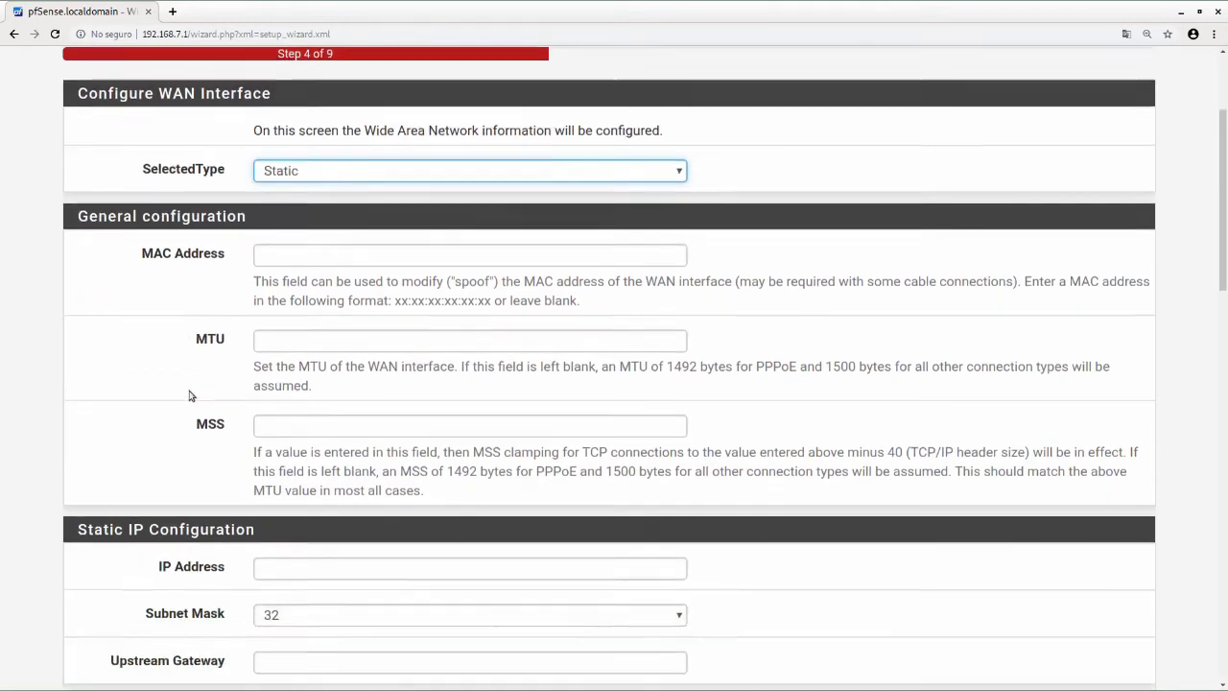
scroll(190, 393, up, 2)
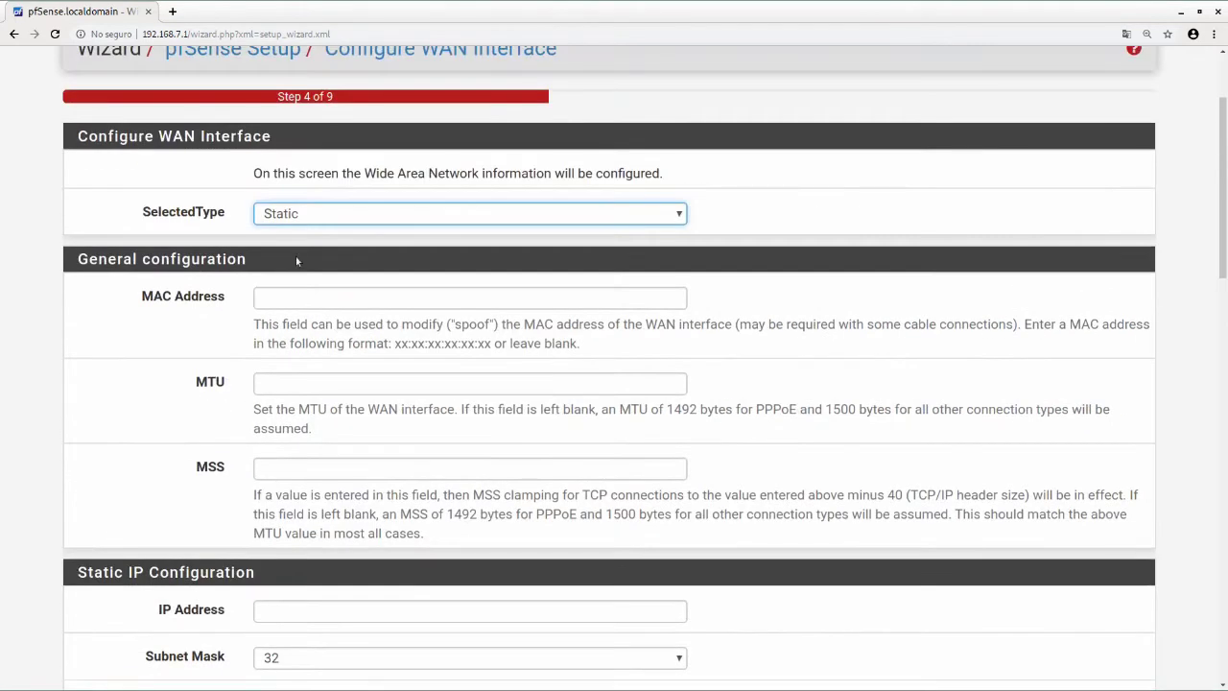
click(299, 217)
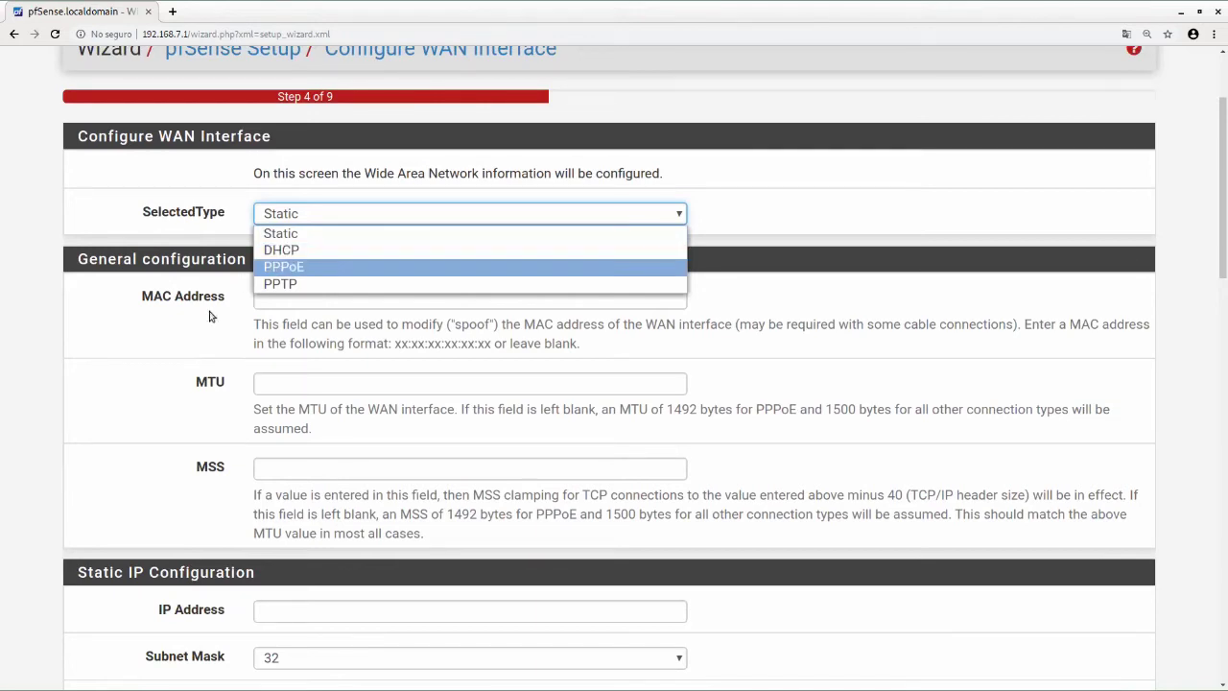
click(176, 353)
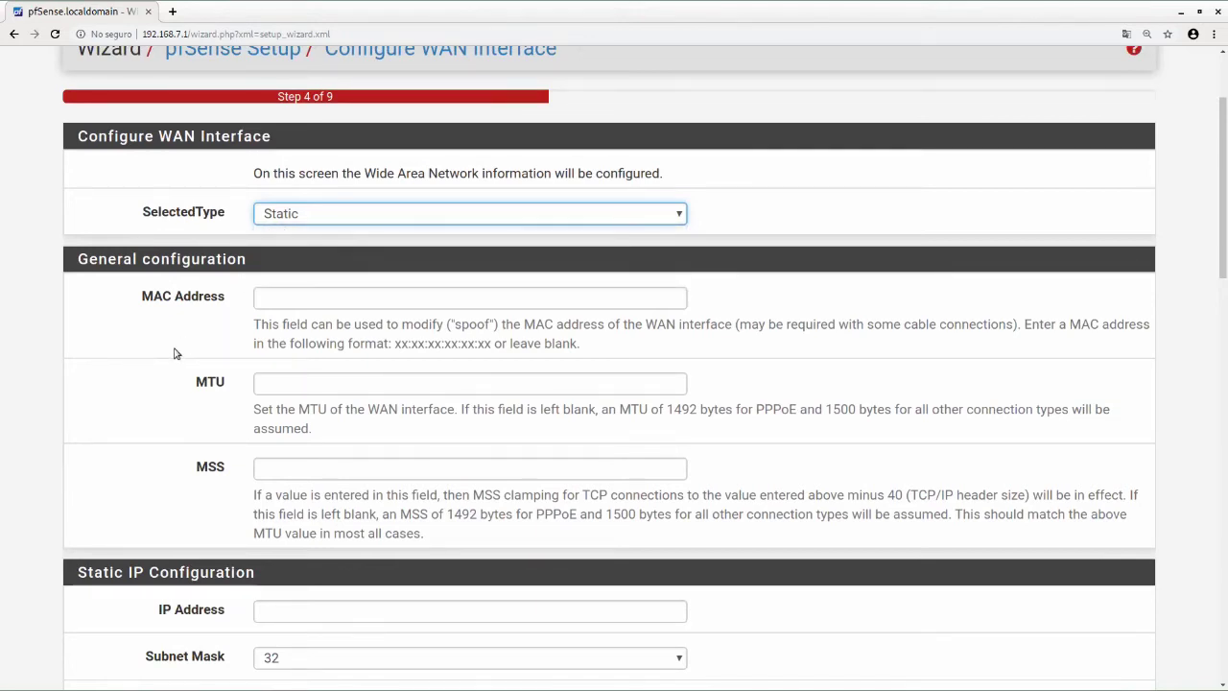
scroll(176, 353, up, 3)
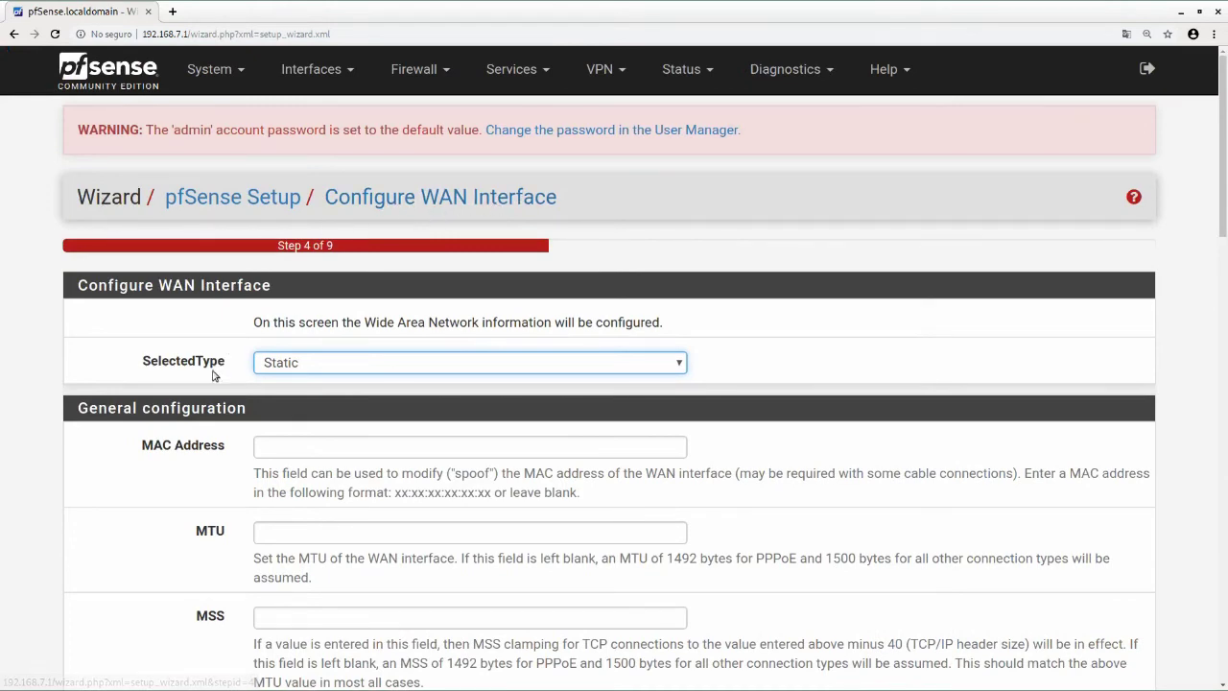
- Set the WAN's static IP address to 192.168.1.77 with subnet mask 24
scroll(226, 352, down, 6)
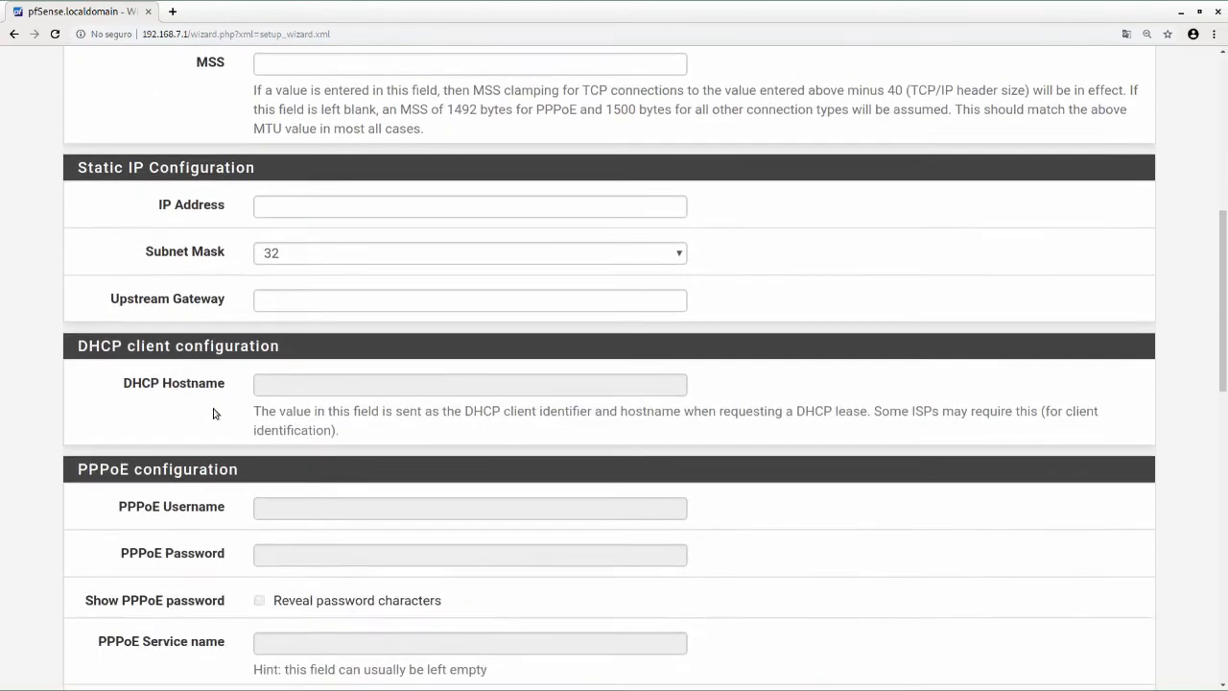
click(272, 213)
click(297, 236)
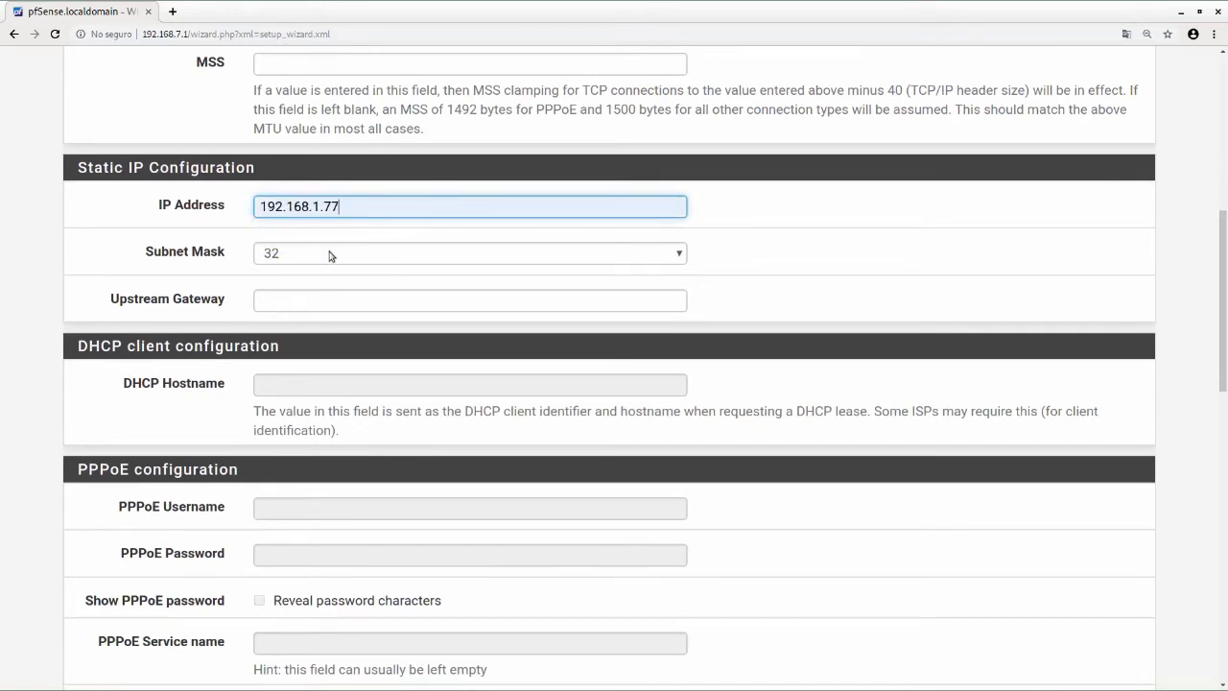
click(329, 255)
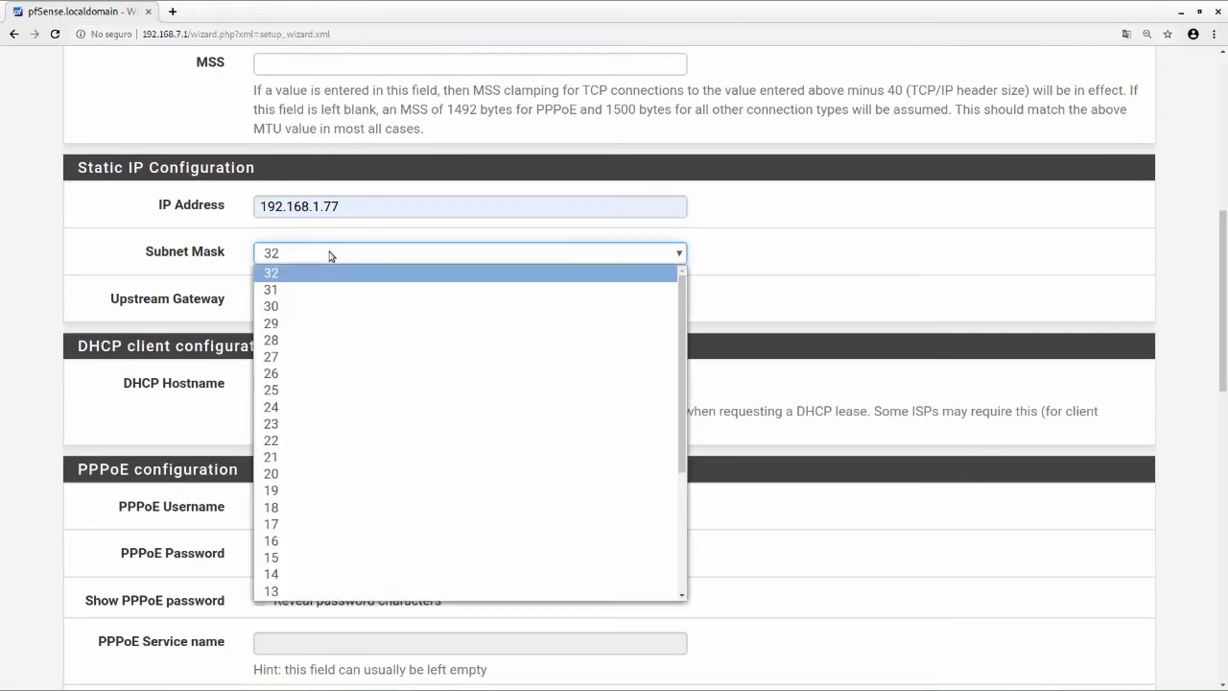
click(292, 406)
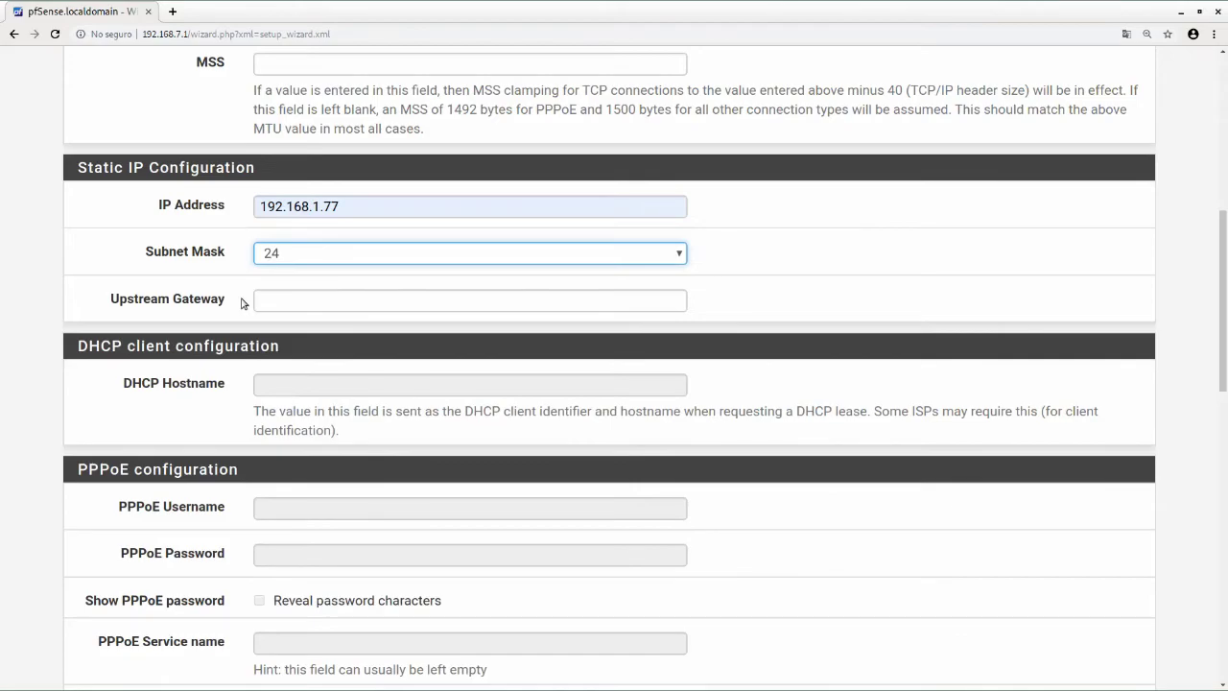
- Switch to the terminal's SSH session to check the WAN address's prefix length, and return to the browser
key(alt+Tab)
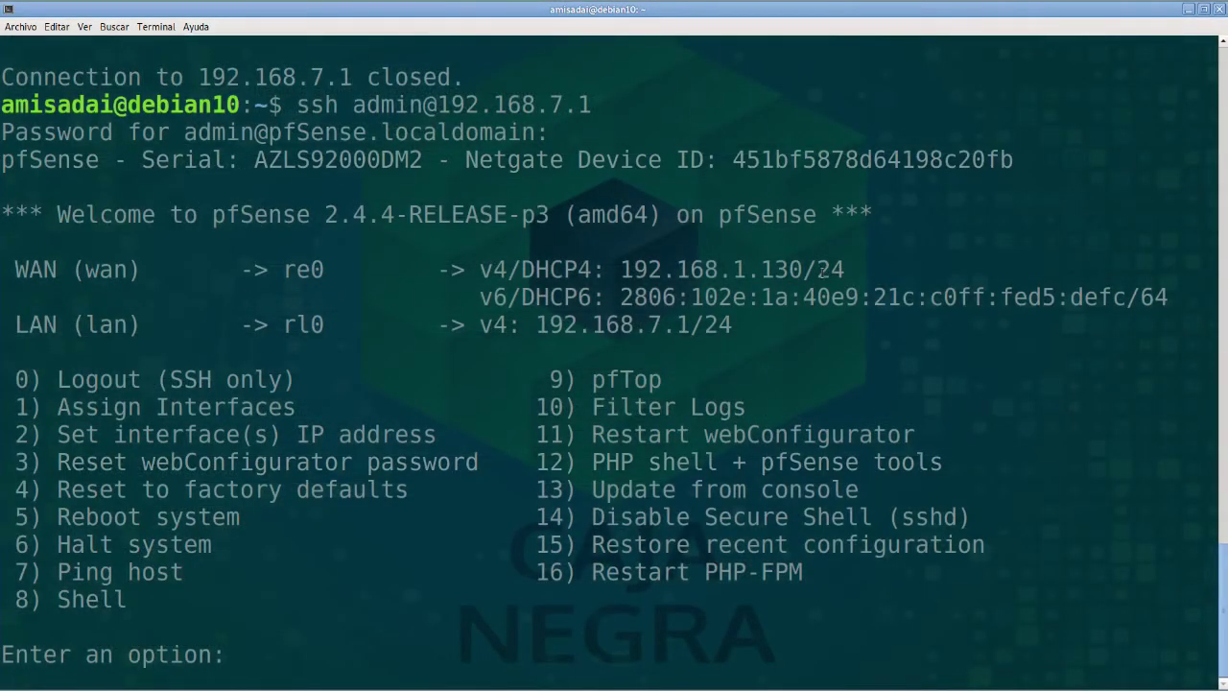
drag(821, 270, 843, 271)
key(alt+Tab)
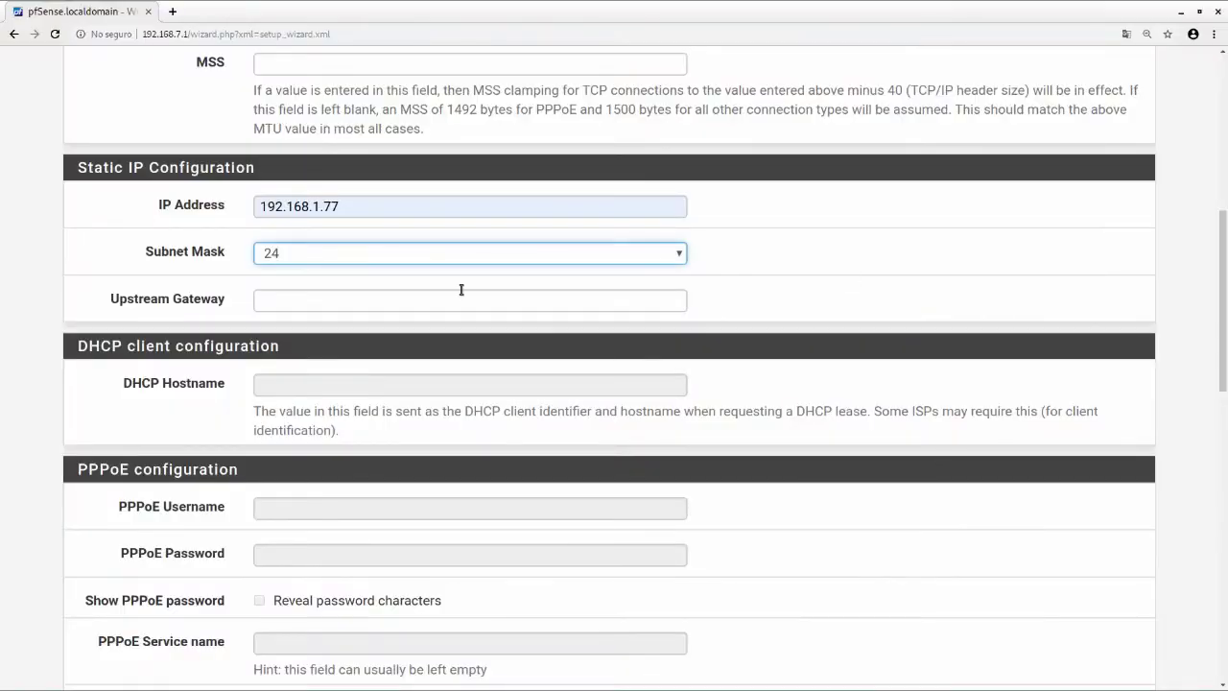
- Leave the upstream gateway blank and the remaining WAN and LAN settings at their defaults, and continue to the admin password page
click(313, 304)
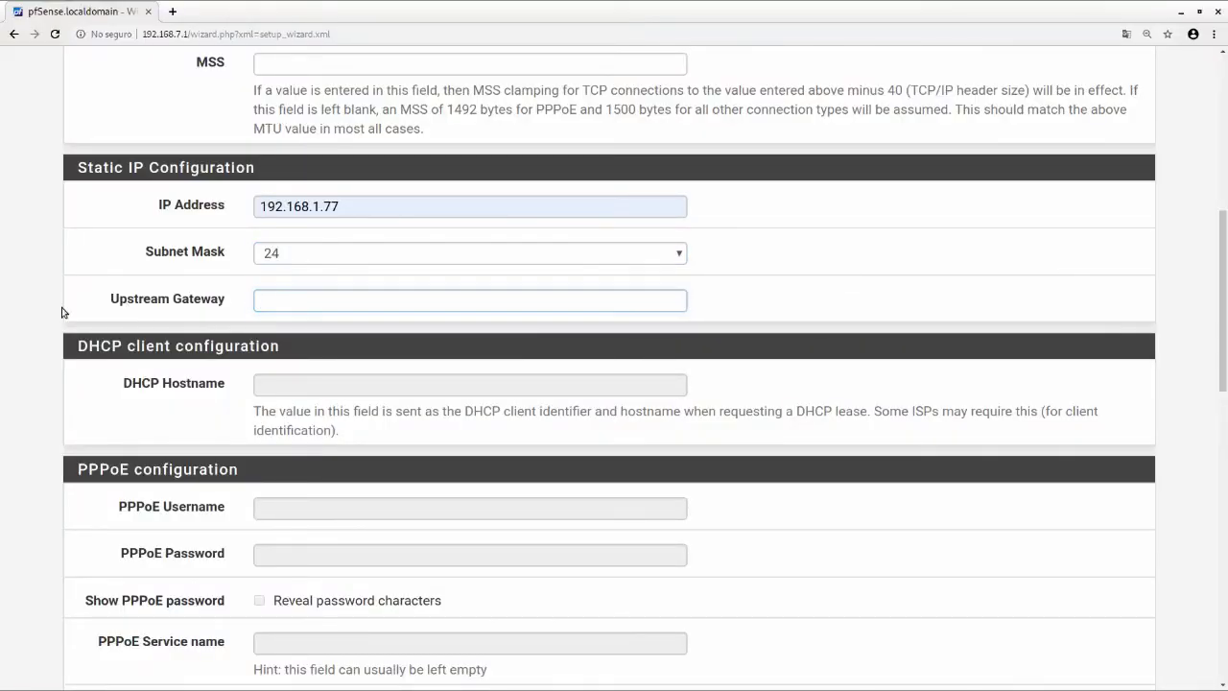
scroll(63, 310, down, 7)
scroll(64, 312, down, 4)
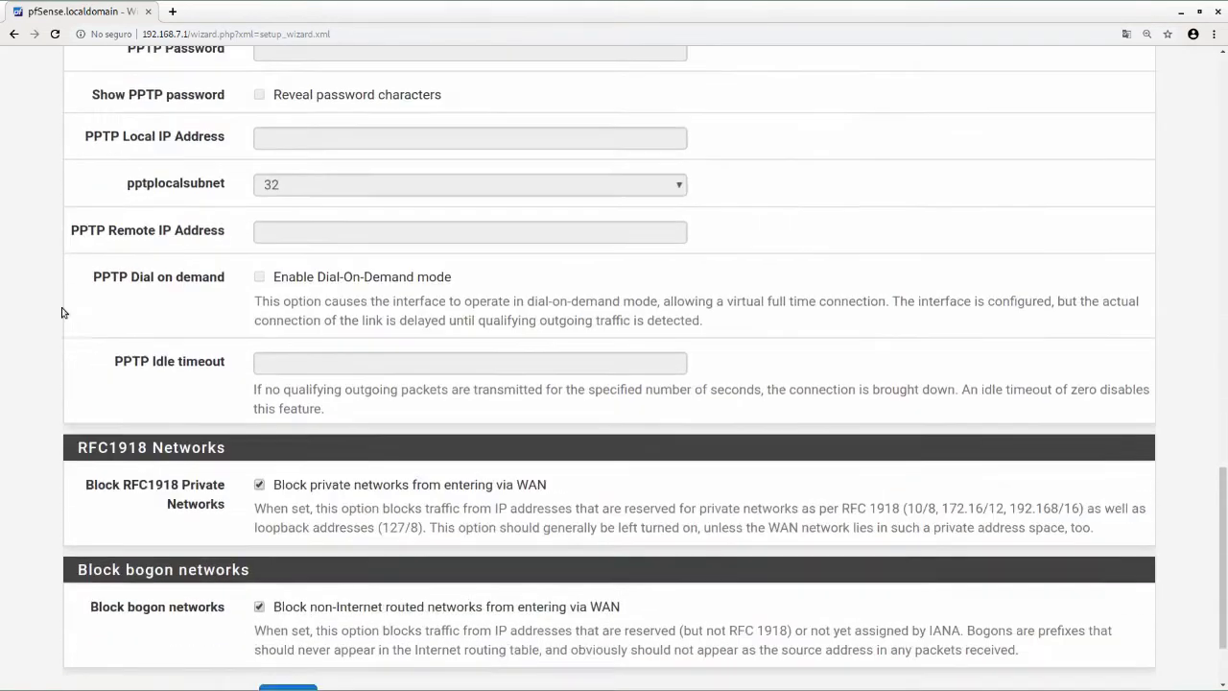
scroll(213, 326, up, 12)
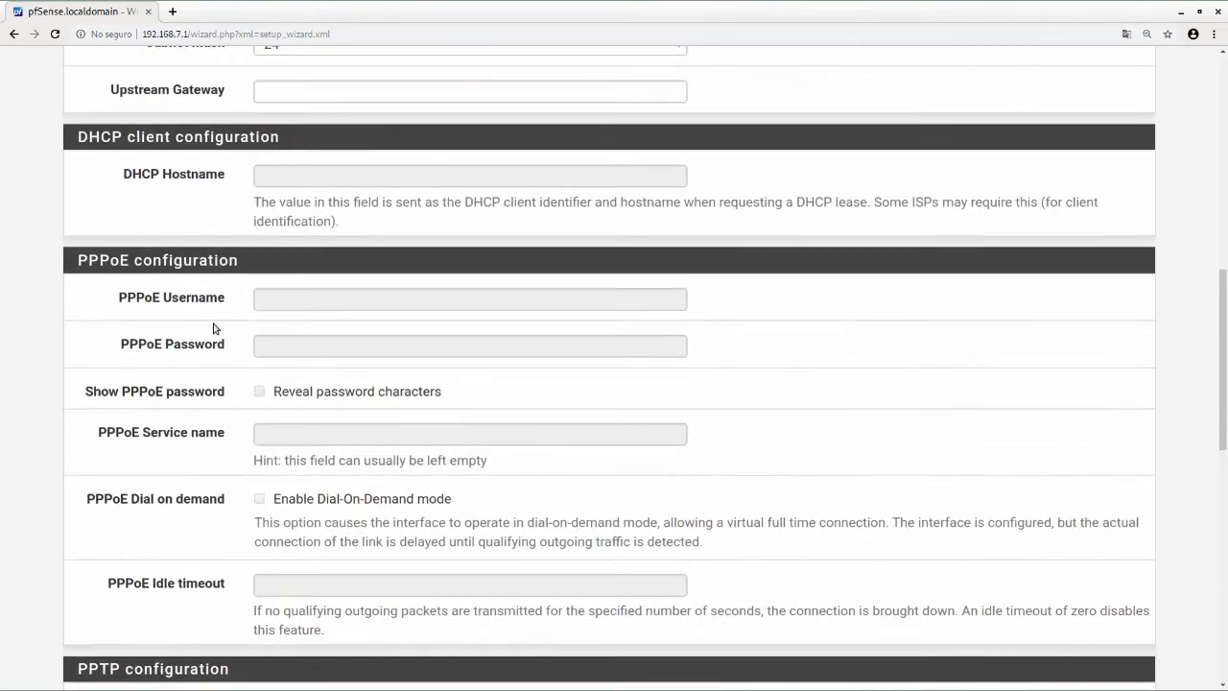
scroll(213, 327, up, 1)
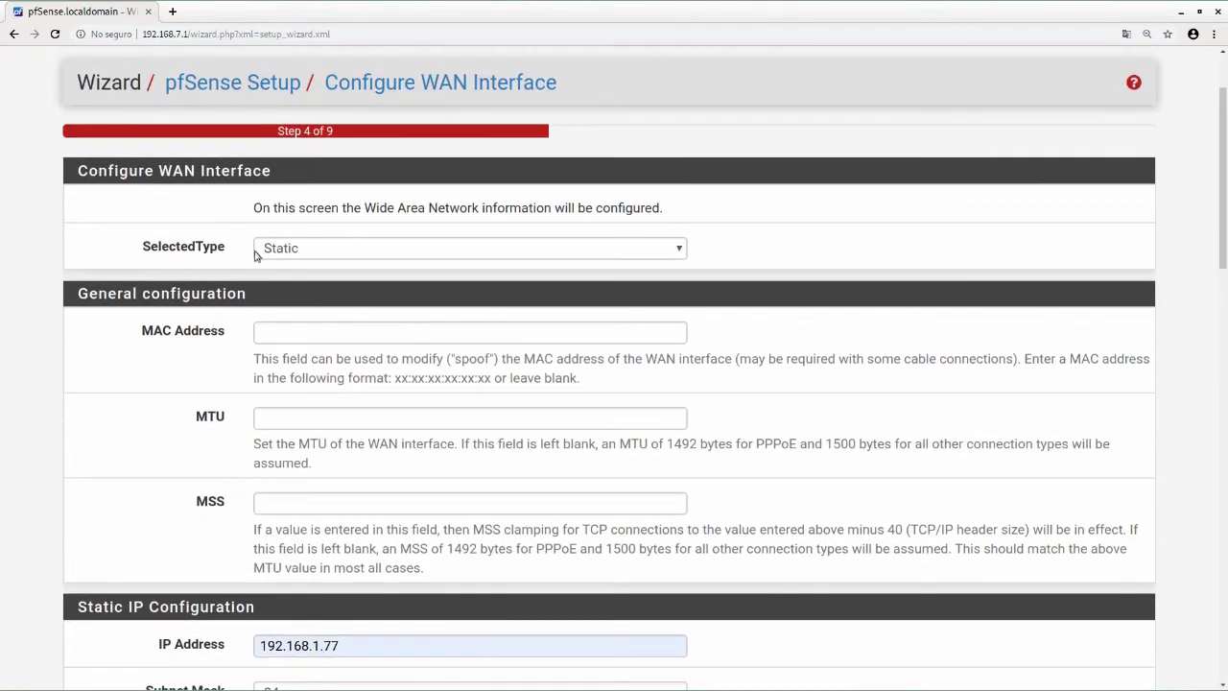
scroll(254, 347, down, 7)
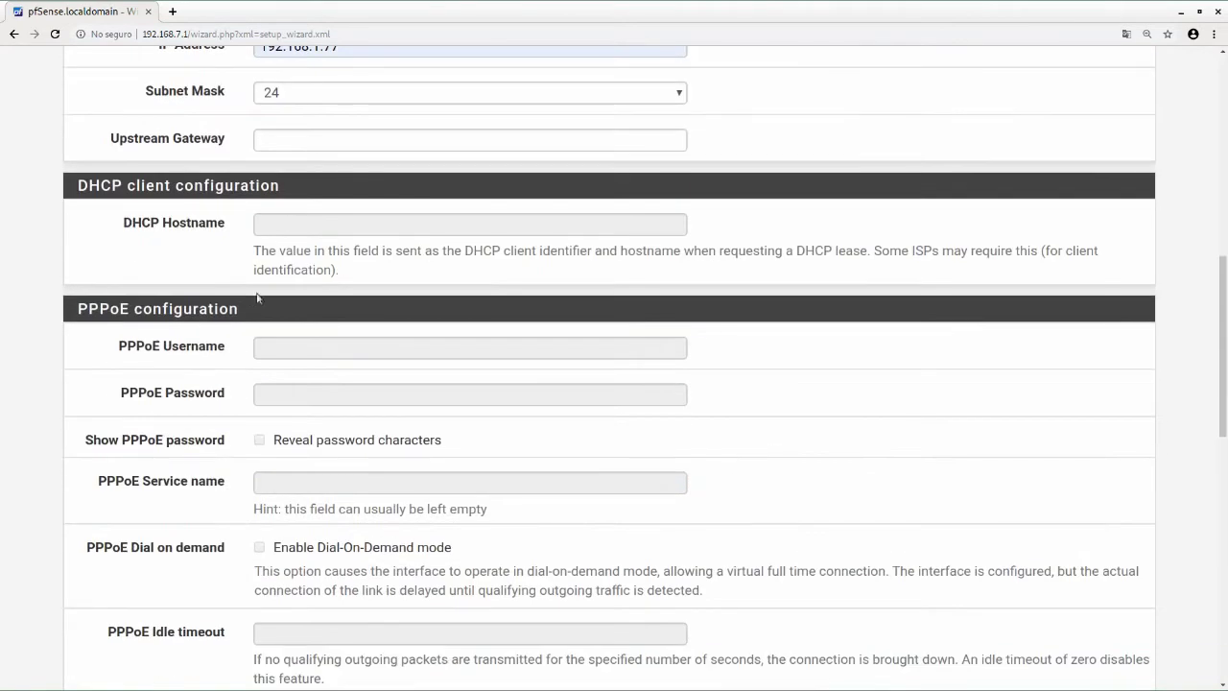
scroll(301, 165, up, 2)
scroll(187, 395, down, 12)
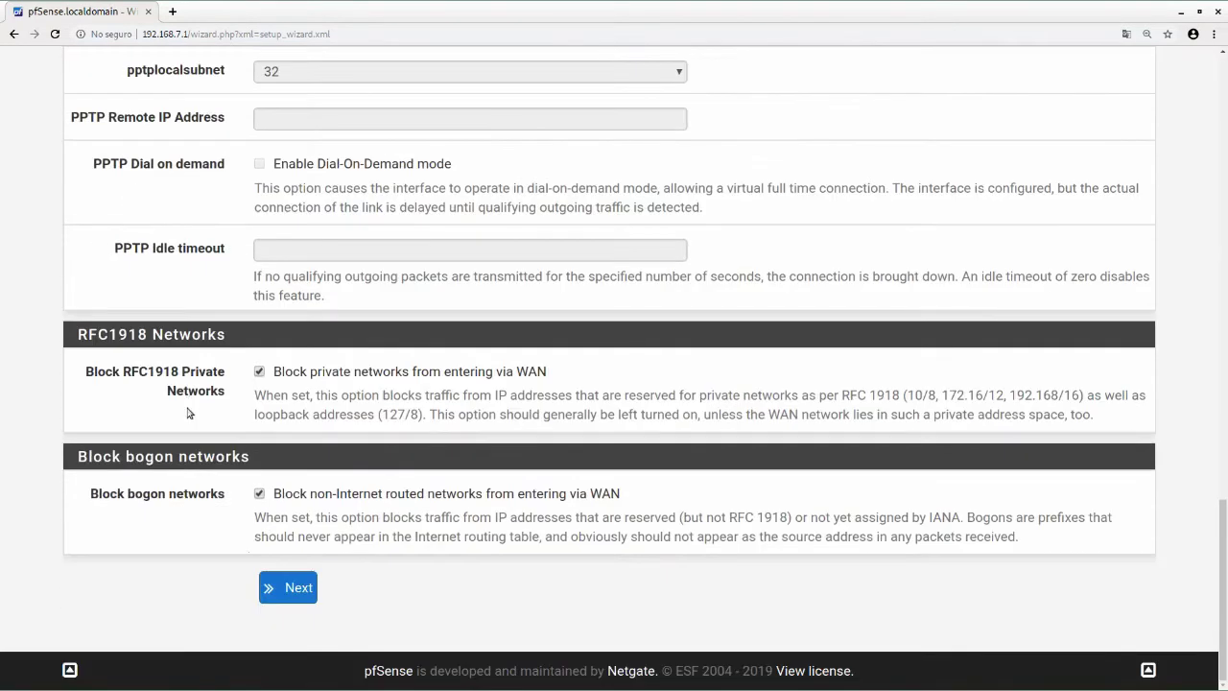
click(280, 576)
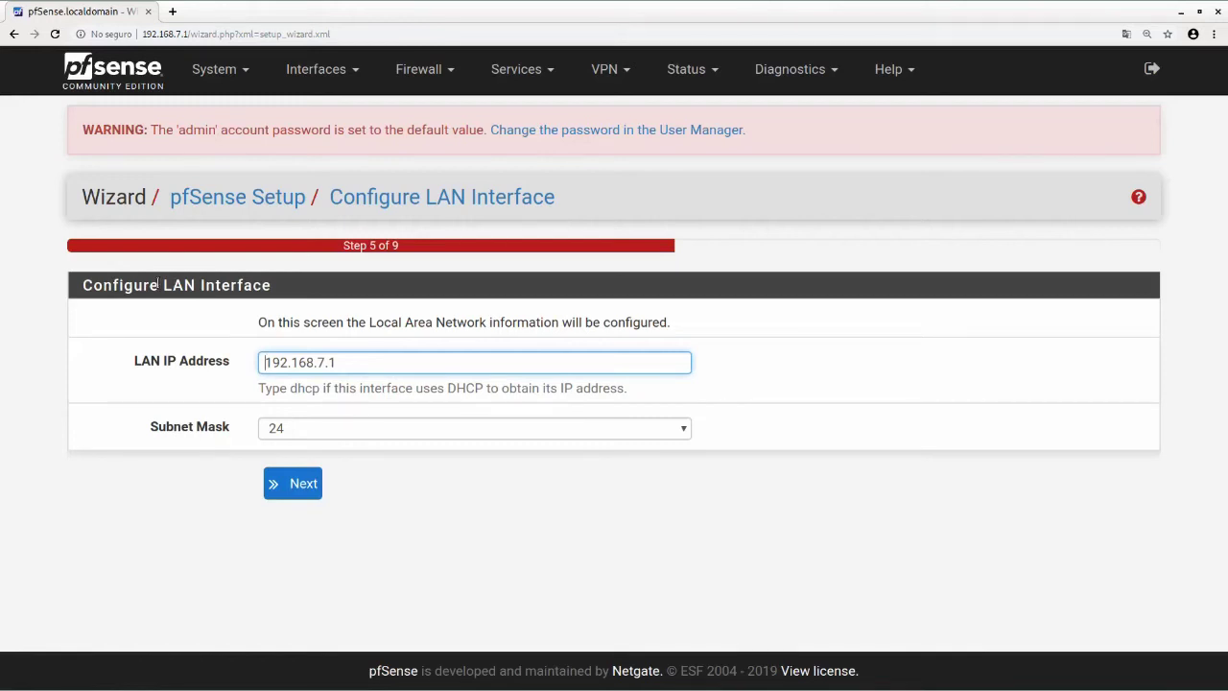
click(305, 493)
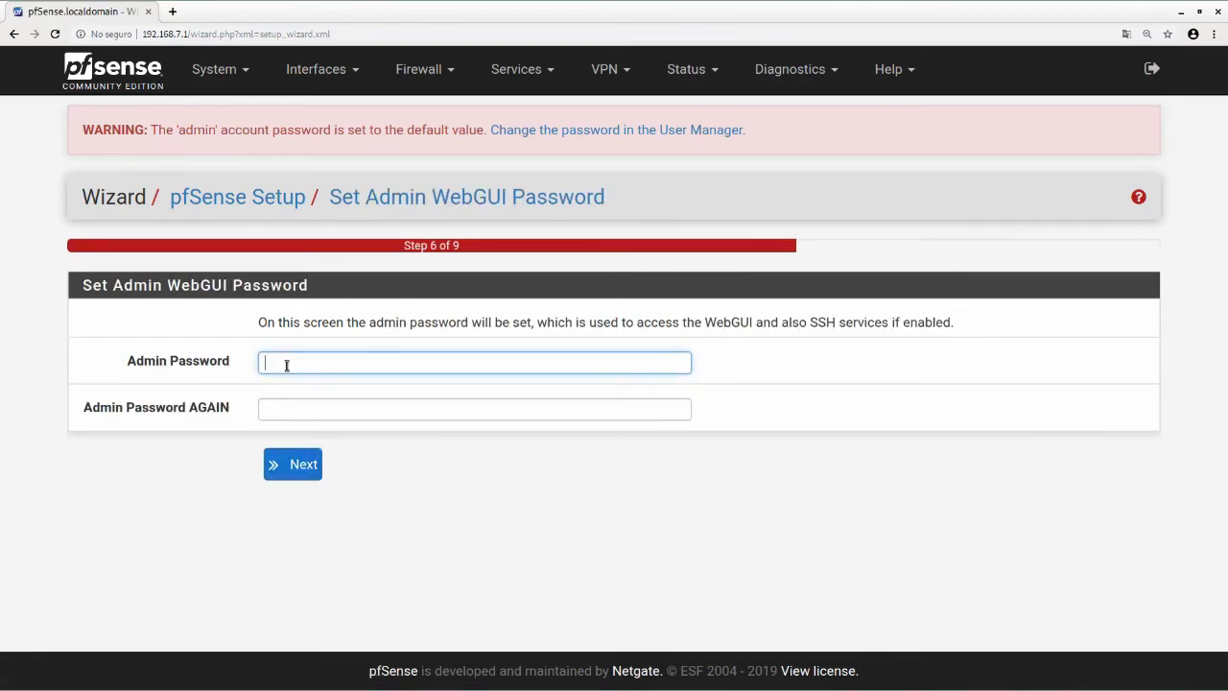
- Enter and repeat the new admin WebGUI password, and continue to the Reload configuration page
text(•••••••••••)
key(Tab)
text(••••••••••)
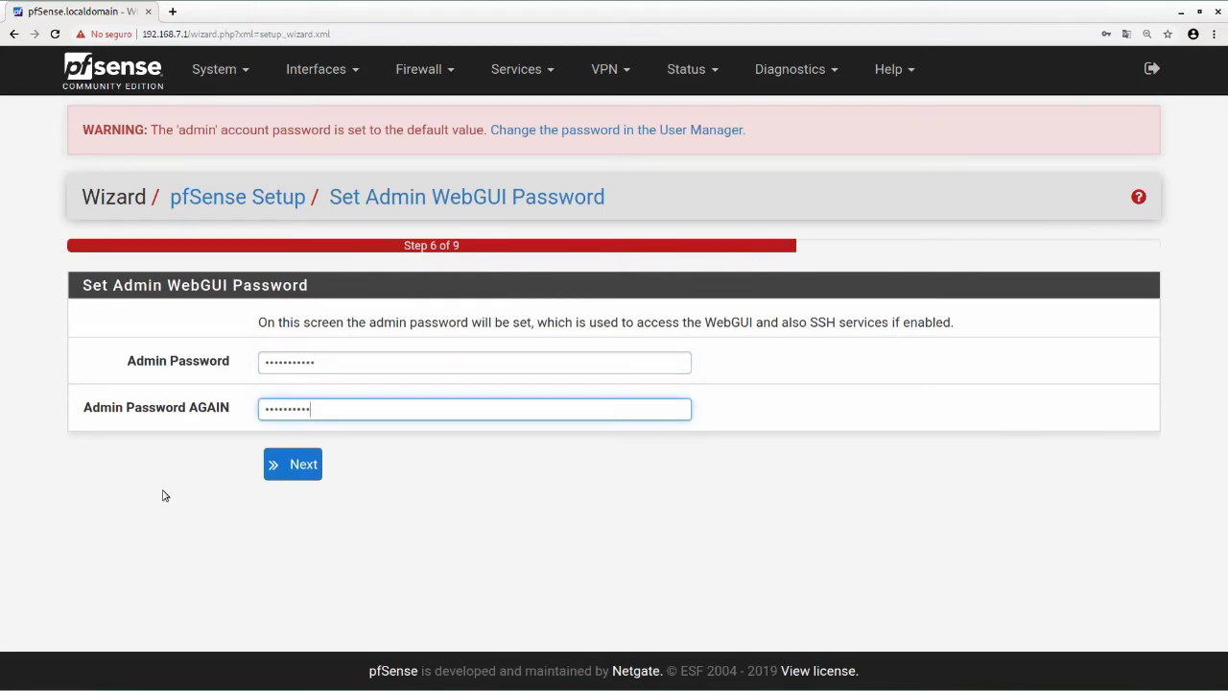
drag(81, 132, 474, 144)
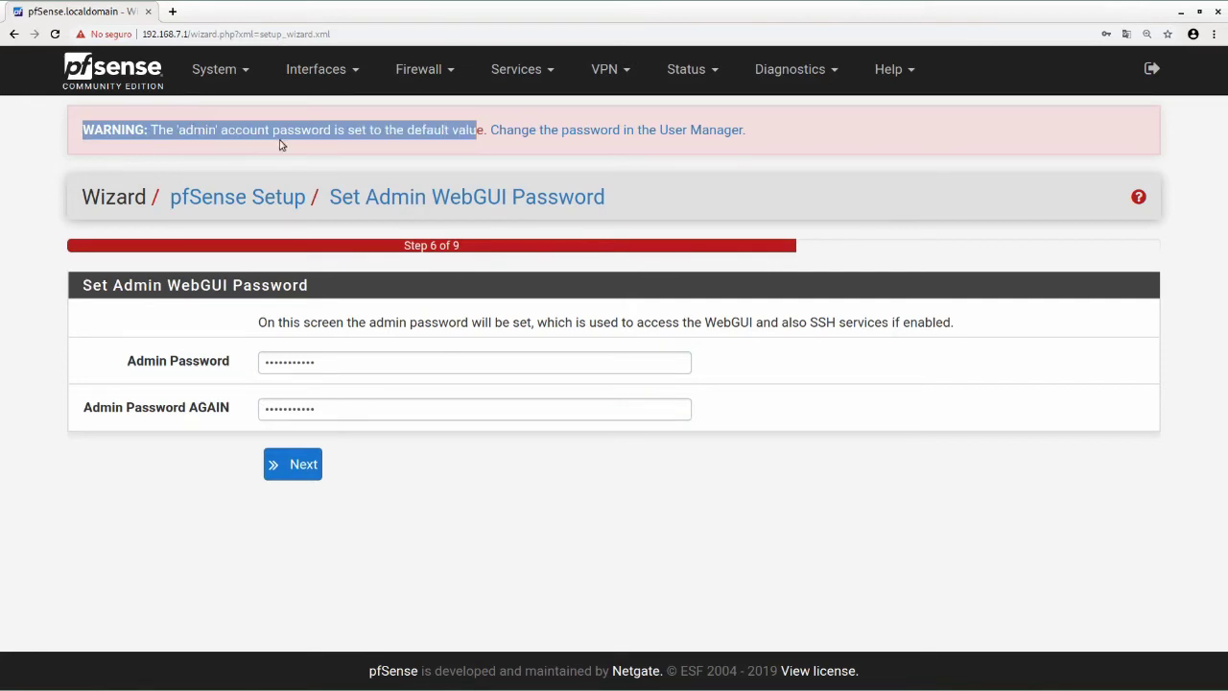
click(304, 465)
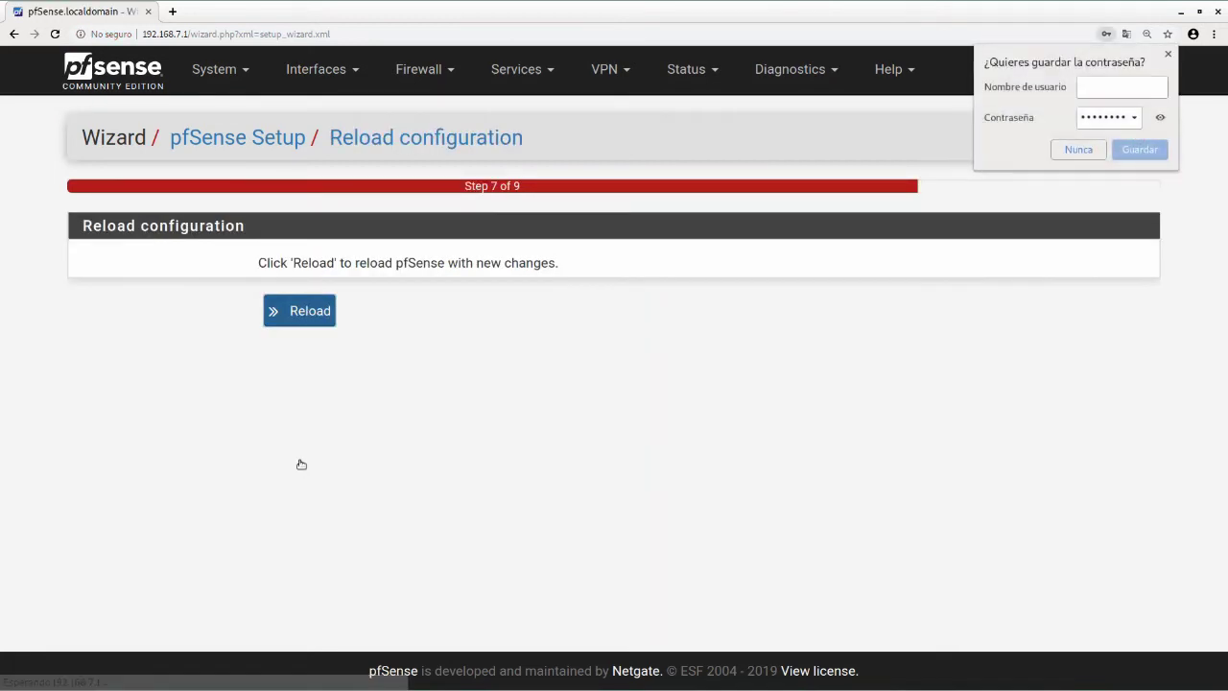
- Reload pfSense with the new configuration, finish the setup wizard and accept the copyright notice
click(302, 313)
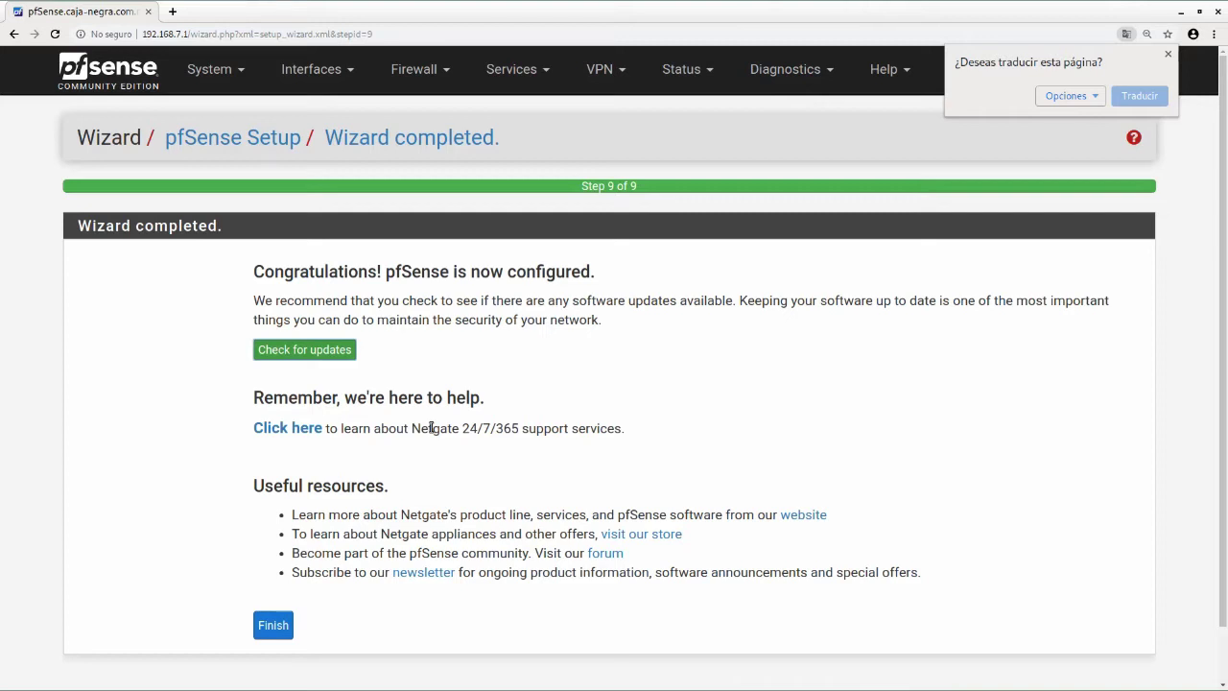
click(274, 629)
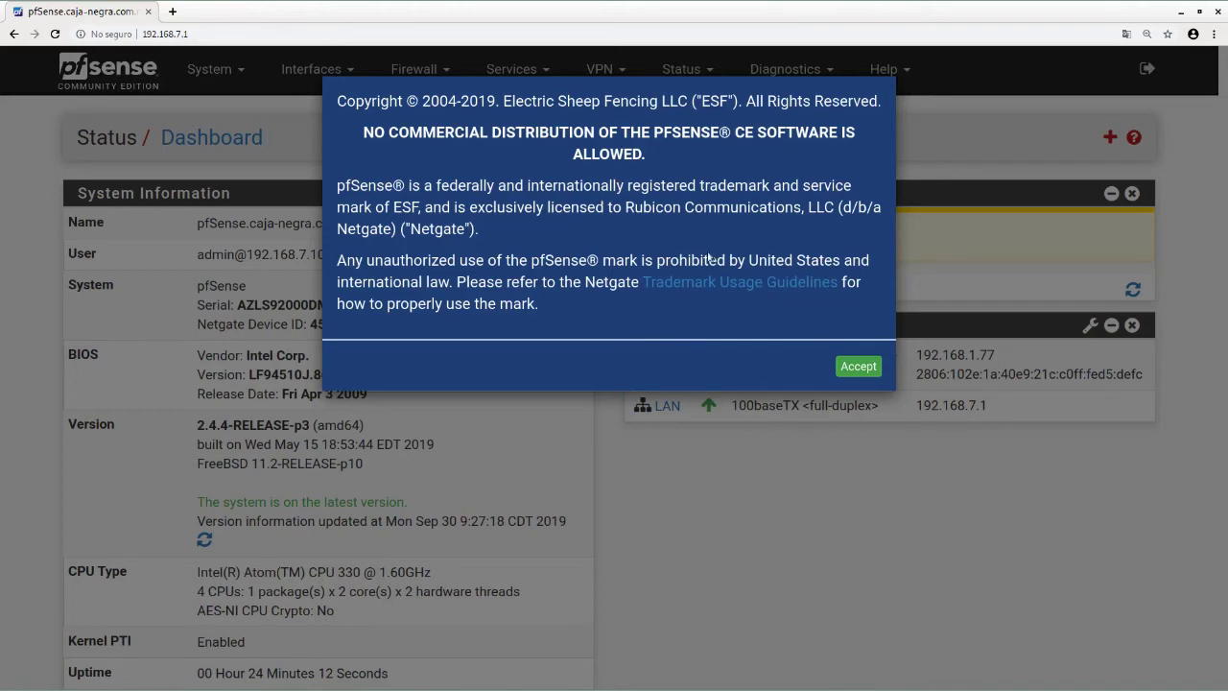
click(860, 366)
click(860, 366)
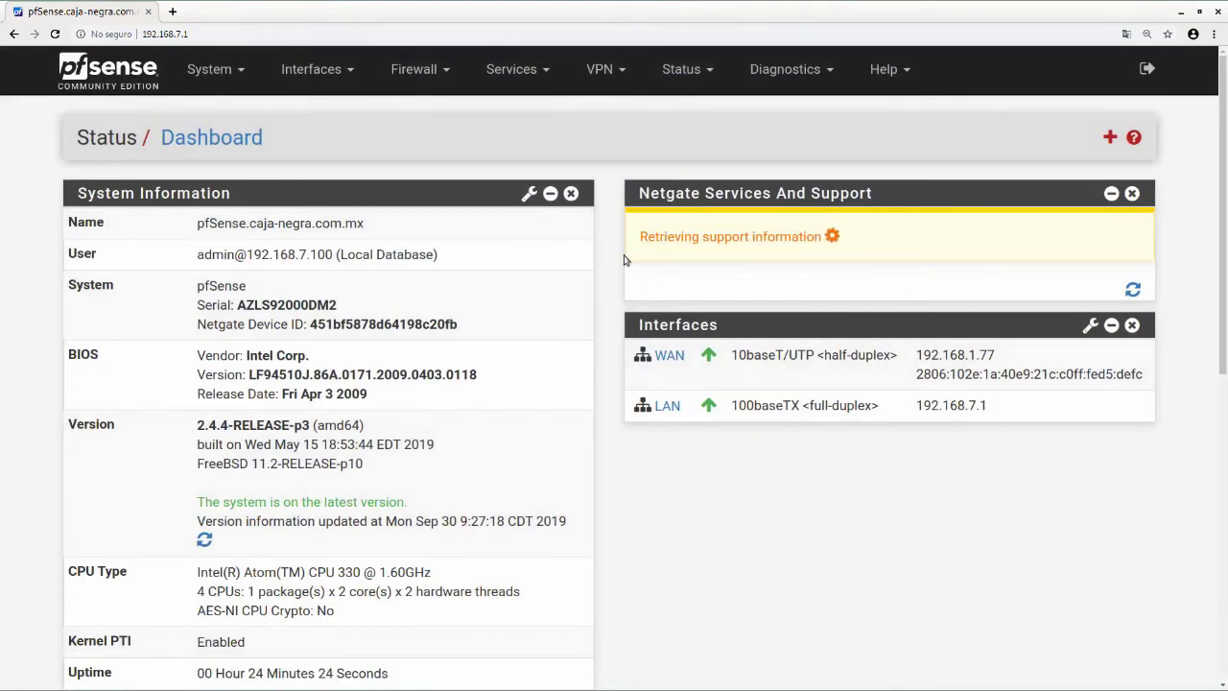
- Examine the dashboard's System Information, including the firewall's full name with its domain, the hardware details and the DNS servers
scroll(613, 293, down, 6)
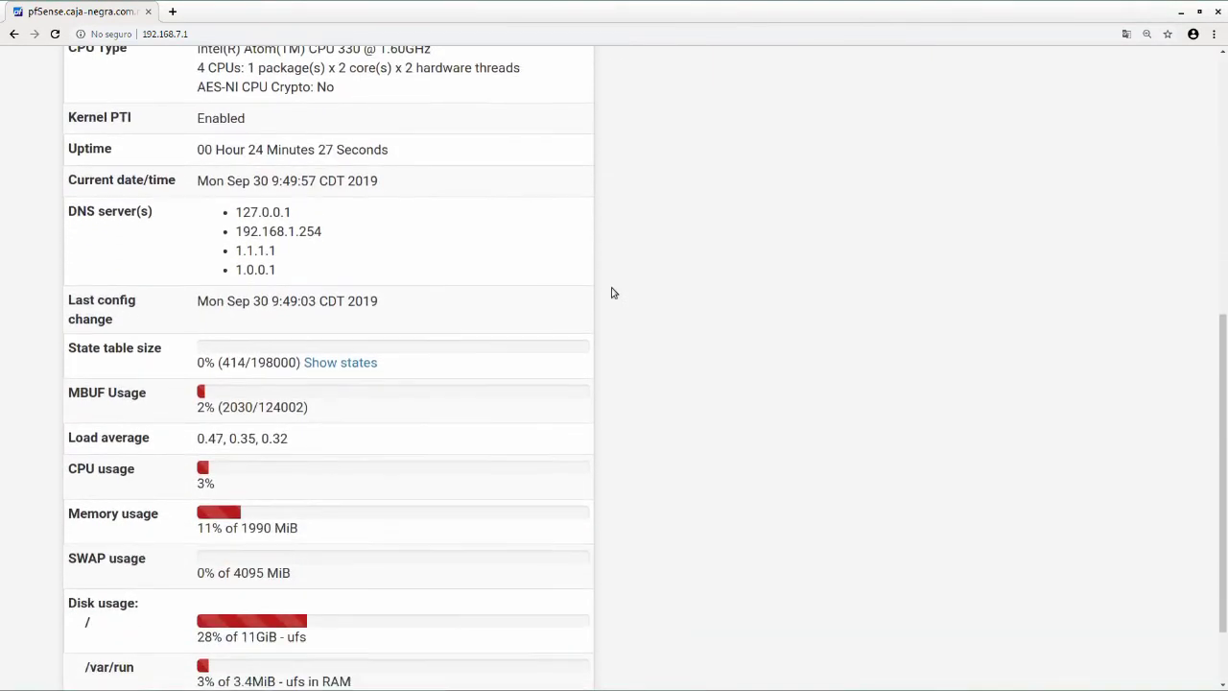
key(ctrl+minus)
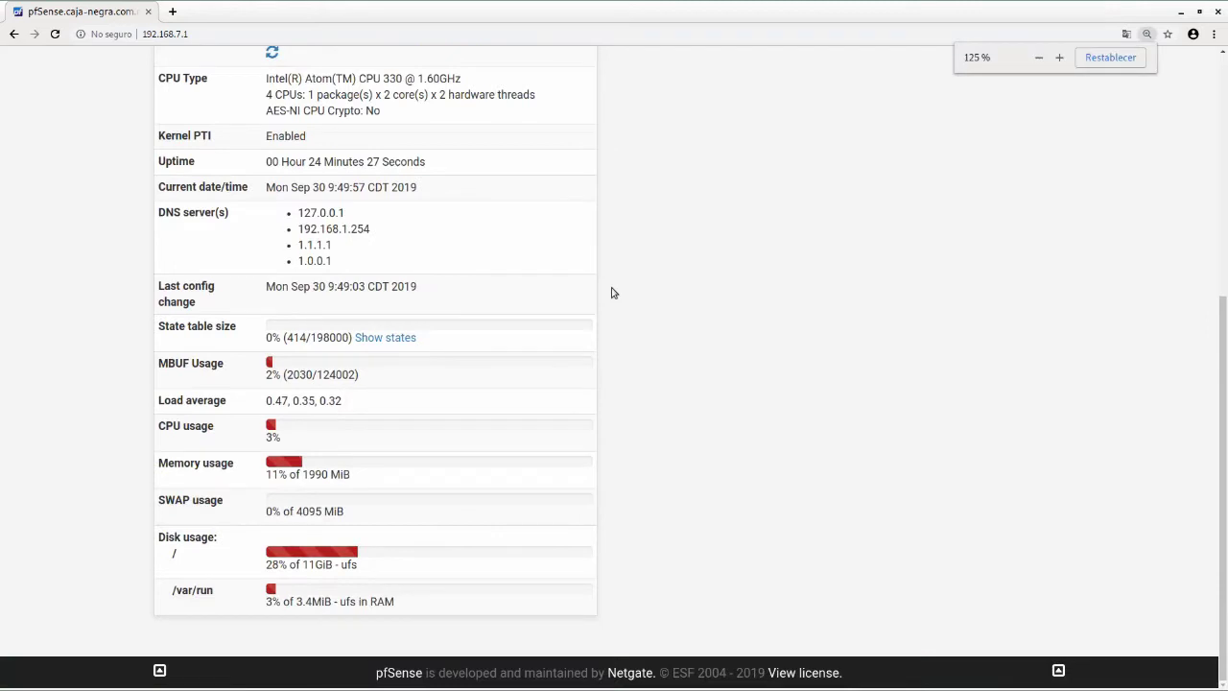
scroll(612, 293, up, 5)
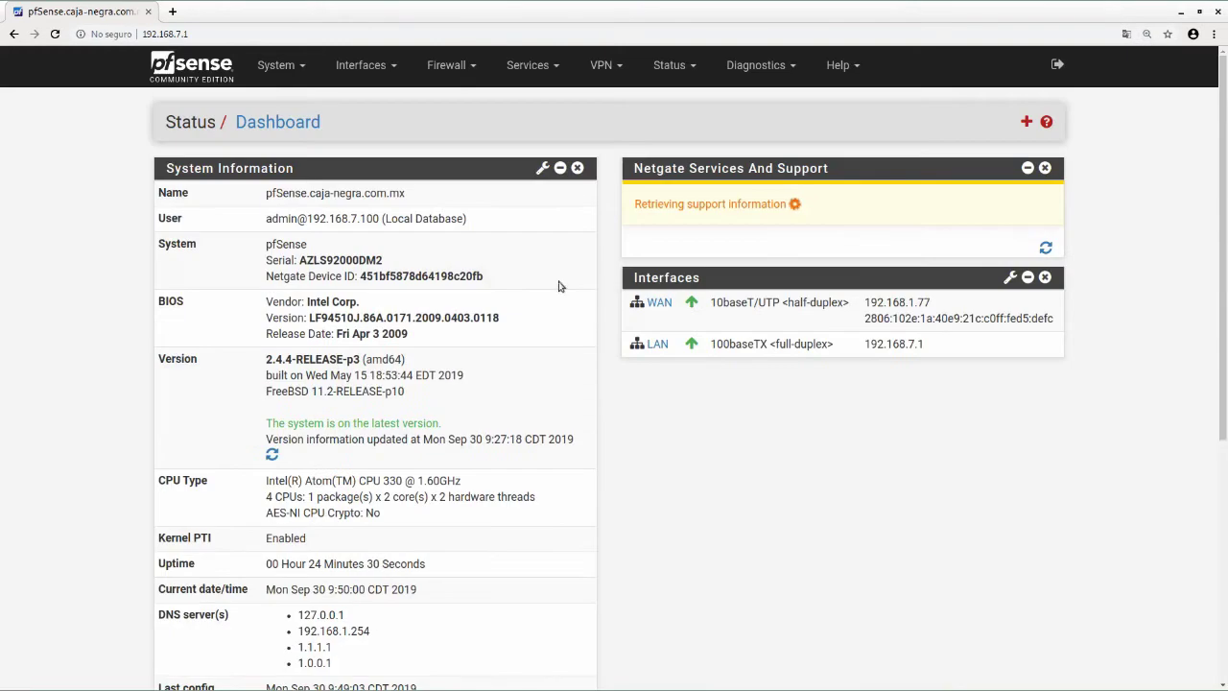
drag(266, 193, 410, 196)
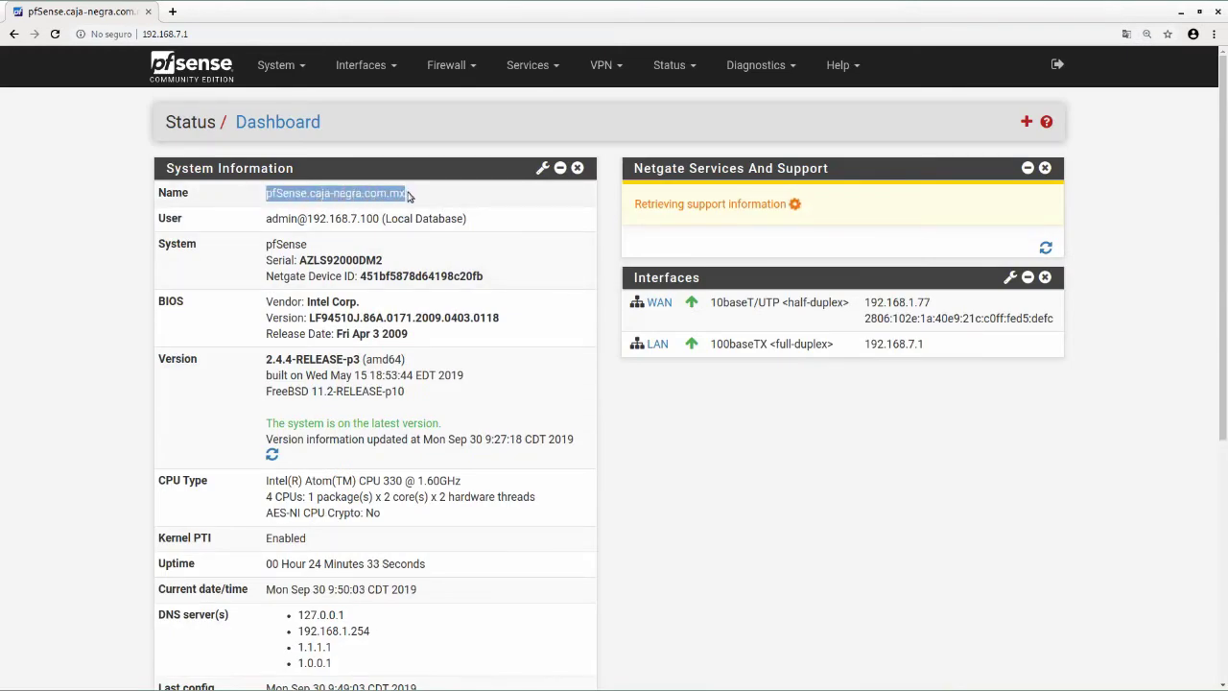
click(279, 195)
double_click(273, 194)
click(264, 196)
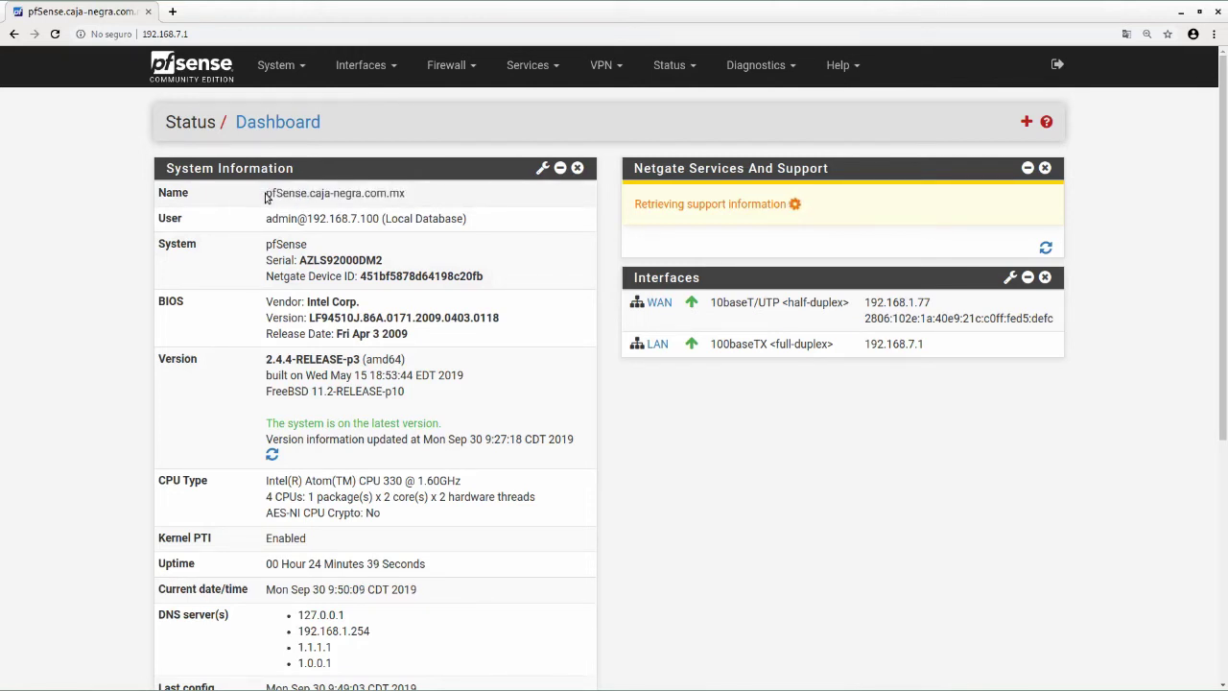
drag(265, 196, 408, 201)
click(317, 195)
click(365, 196)
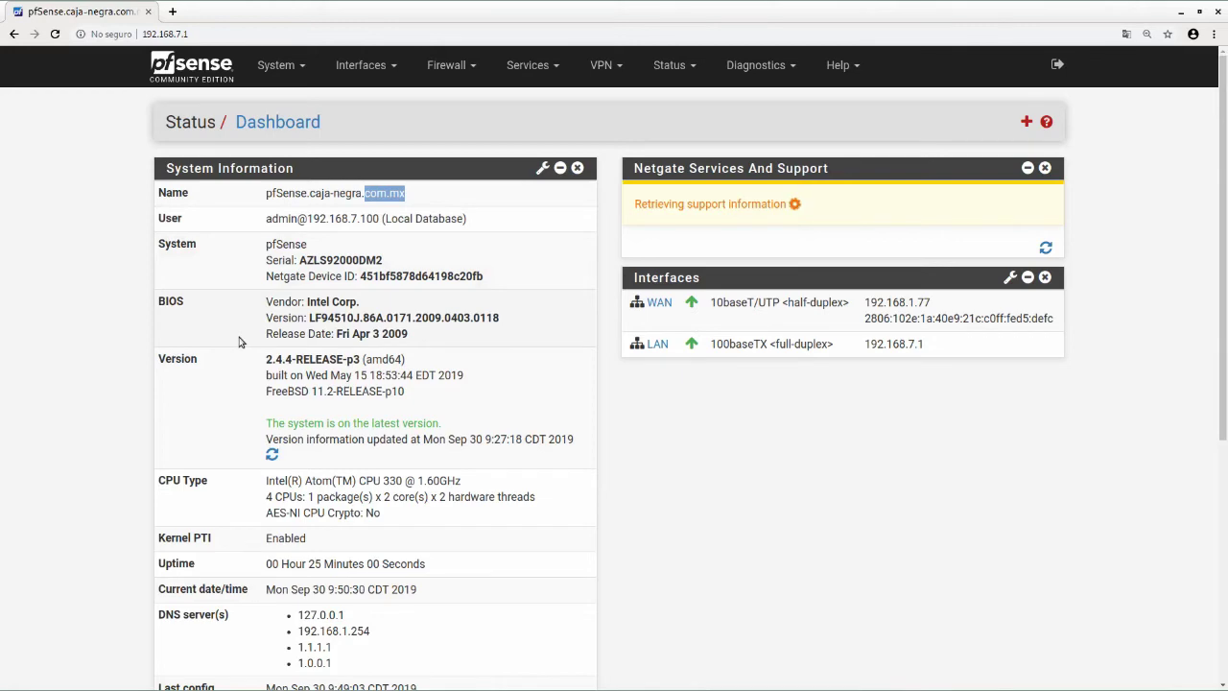
key(ctrl+plus)
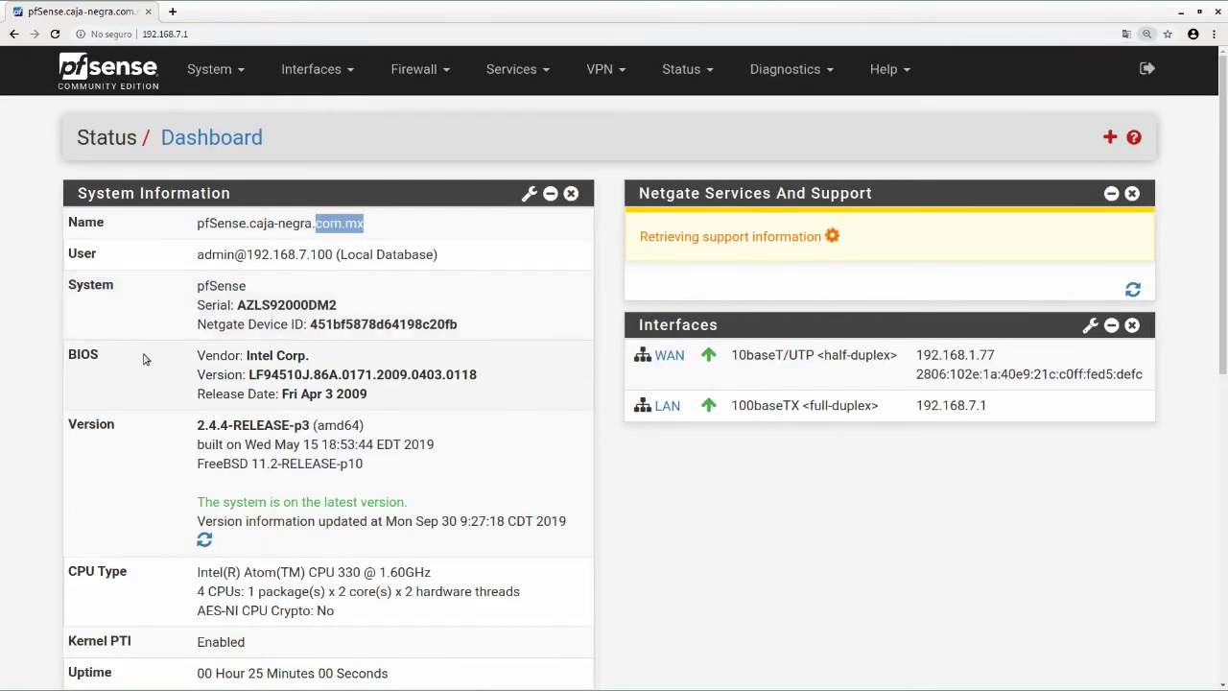
scroll(144, 359, down, 2)
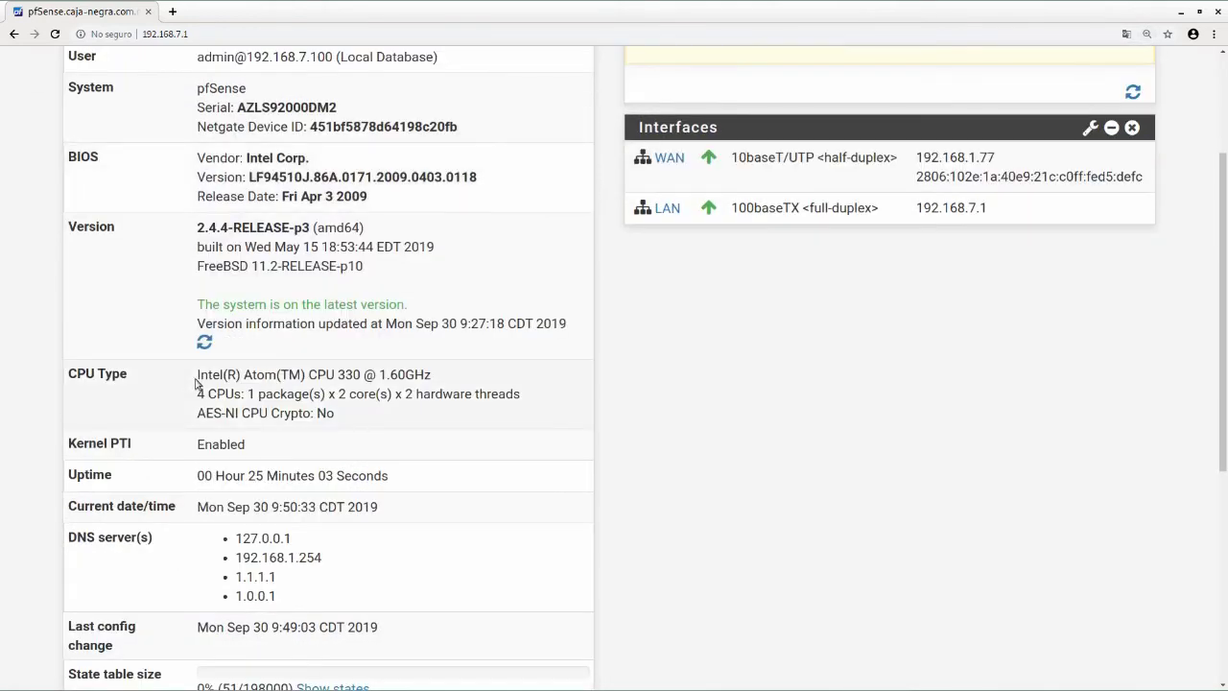
- Examine the CPU type, the second DNS server and the memory and disk usage in the System Information widget
drag(196, 375, 460, 381)
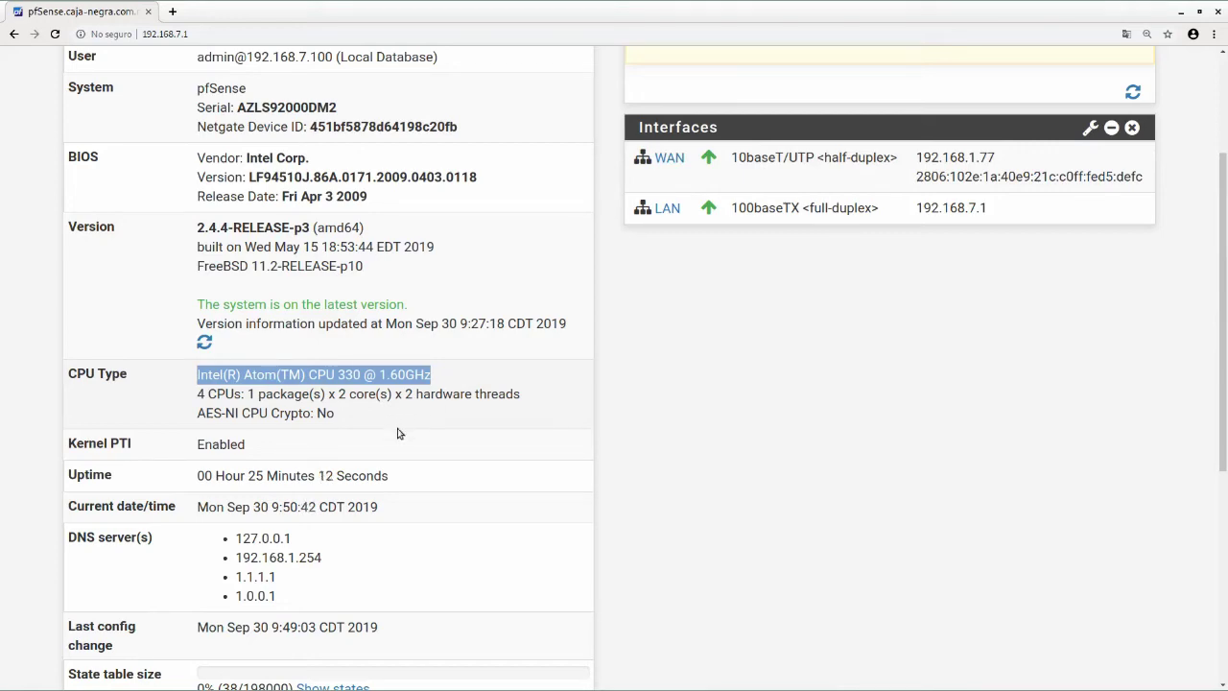
scroll(400, 458, down, 3)
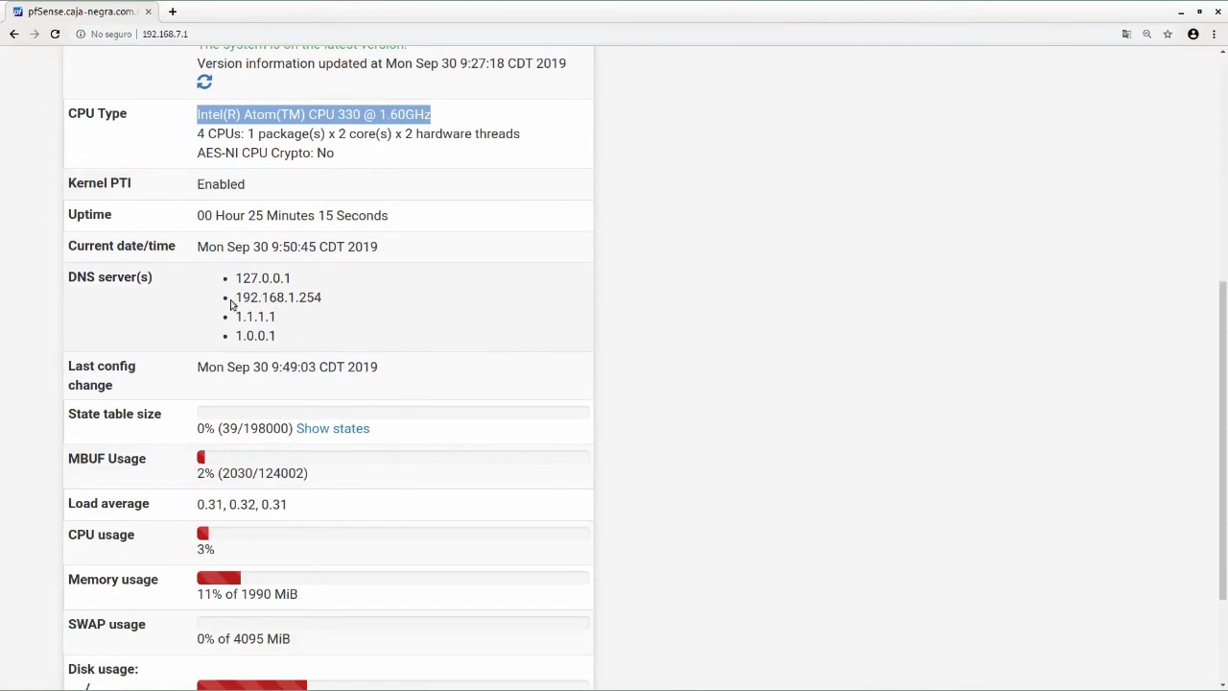
drag(234, 298, 334, 306)
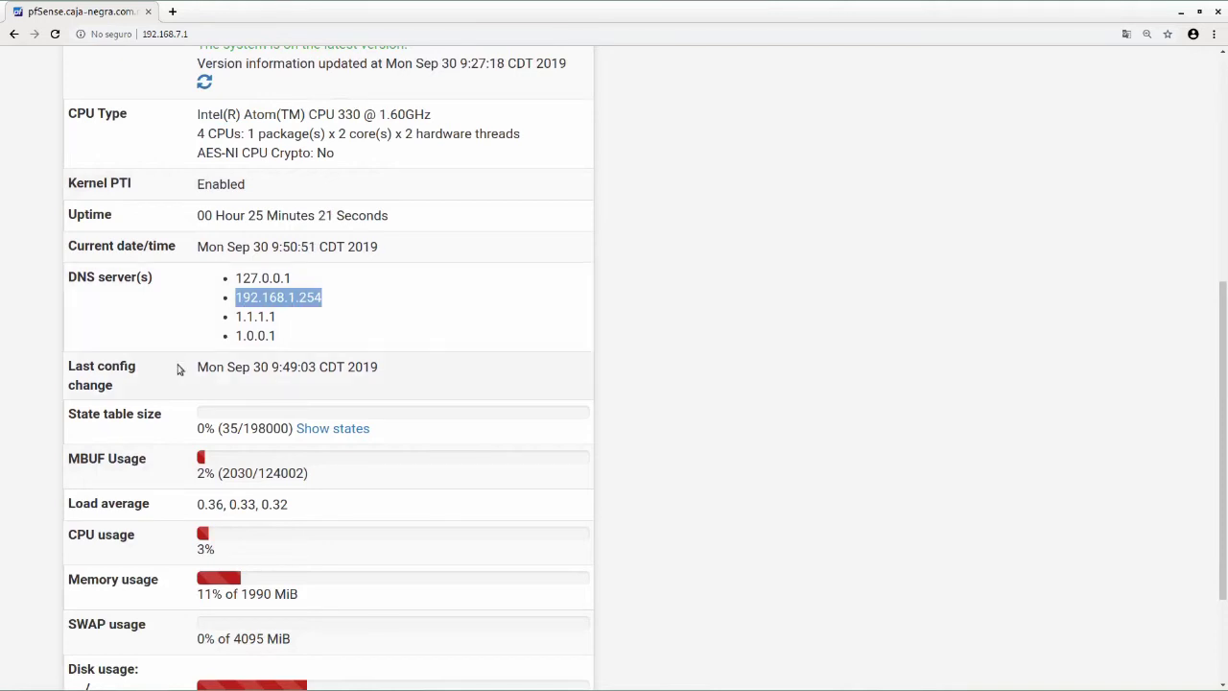
scroll(178, 366, down, 2)
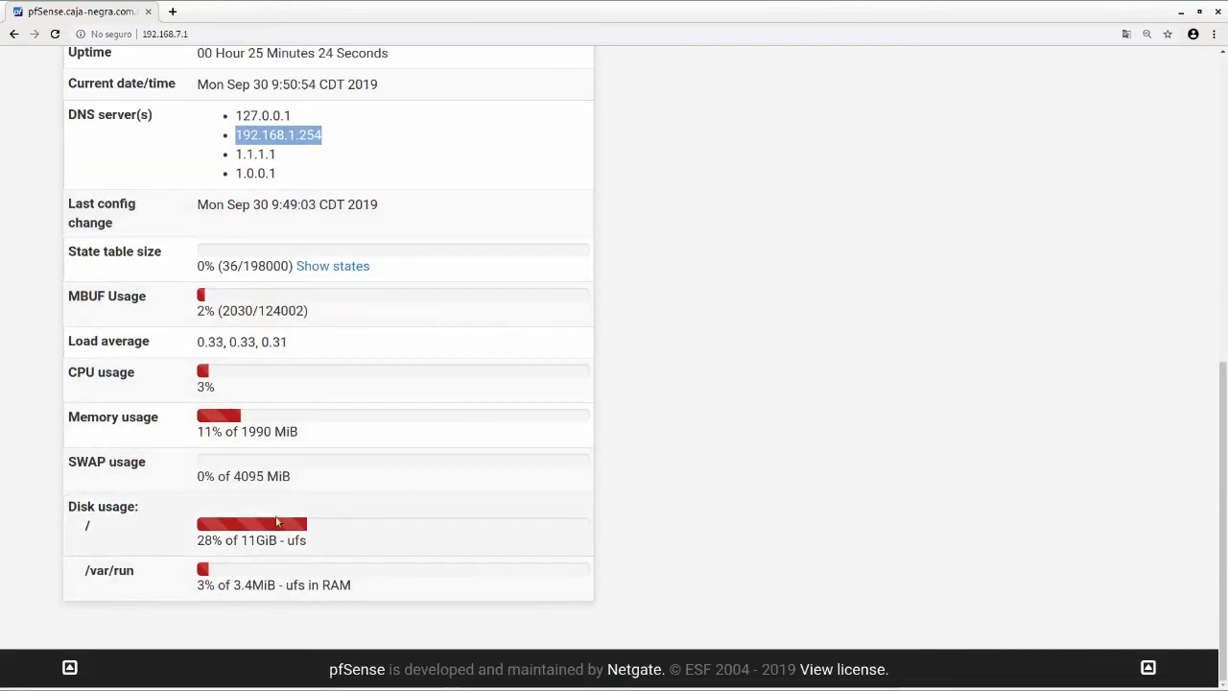
- Remove the Netgate Services And Support widget from the dashboard
scroll(640, 360, up, 1)
scroll(639, 360, up, 7)
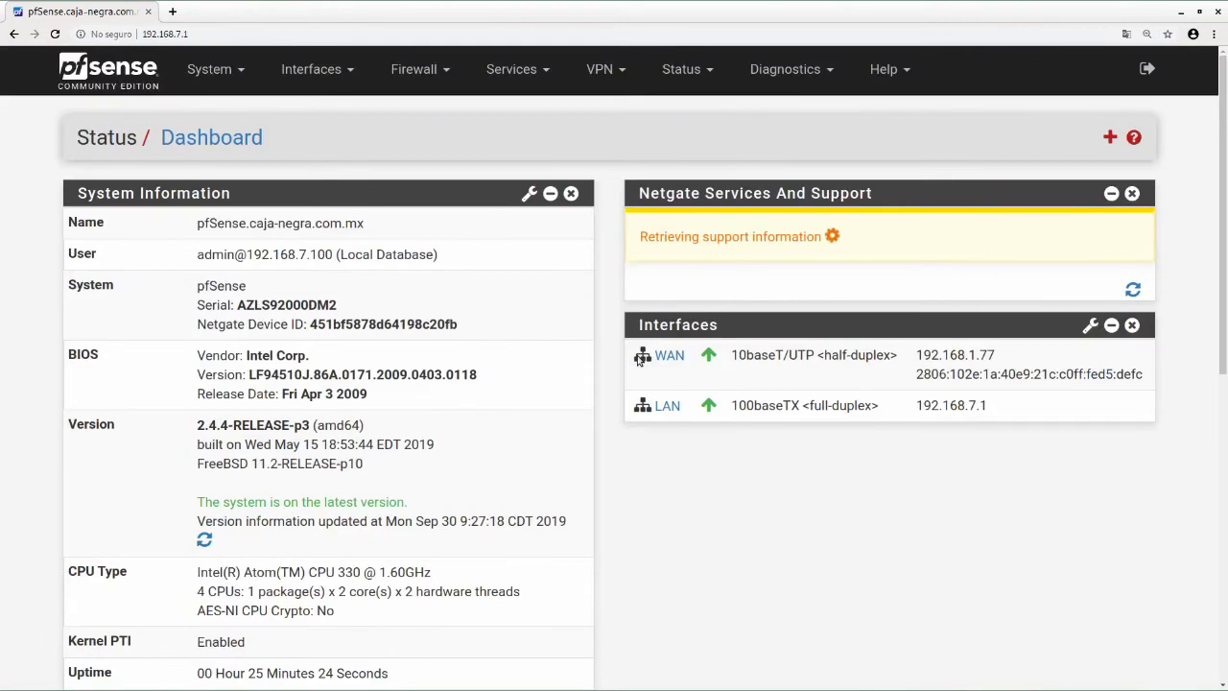
click(1133, 195)
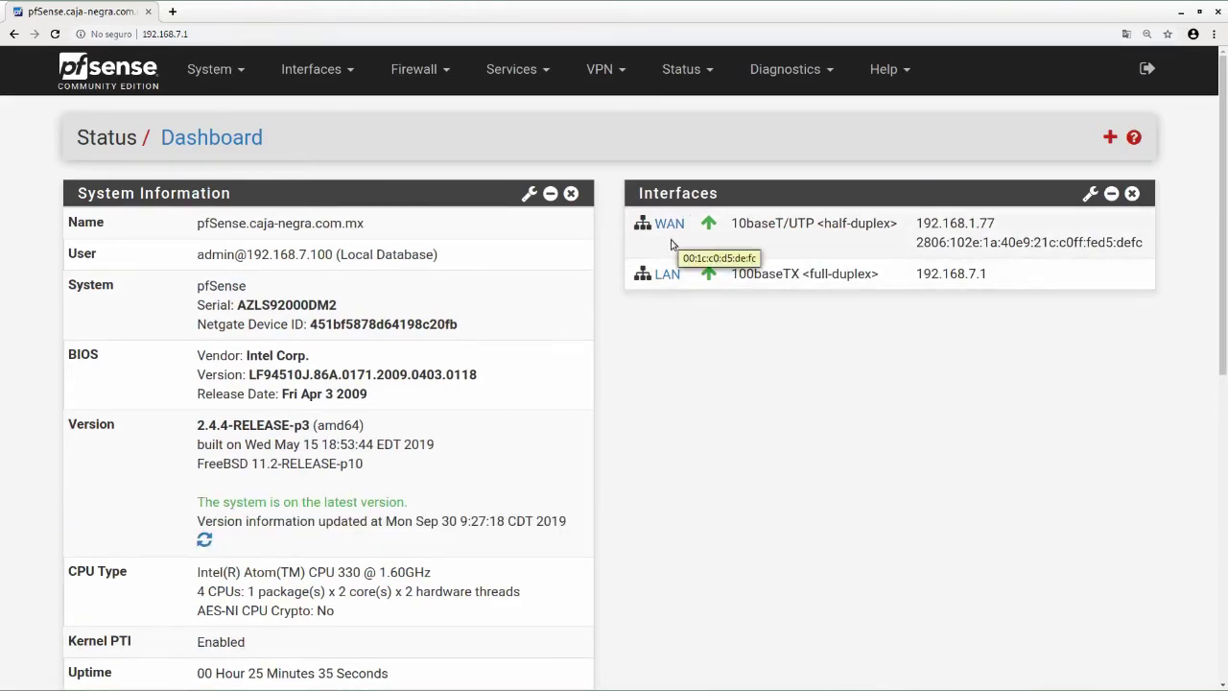
- Examine the WAN and LAN addresses in the Interfaces widget and compare the LAN address with the page's web address
drag(918, 225, 1001, 225)
drag(916, 242, 1124, 260)
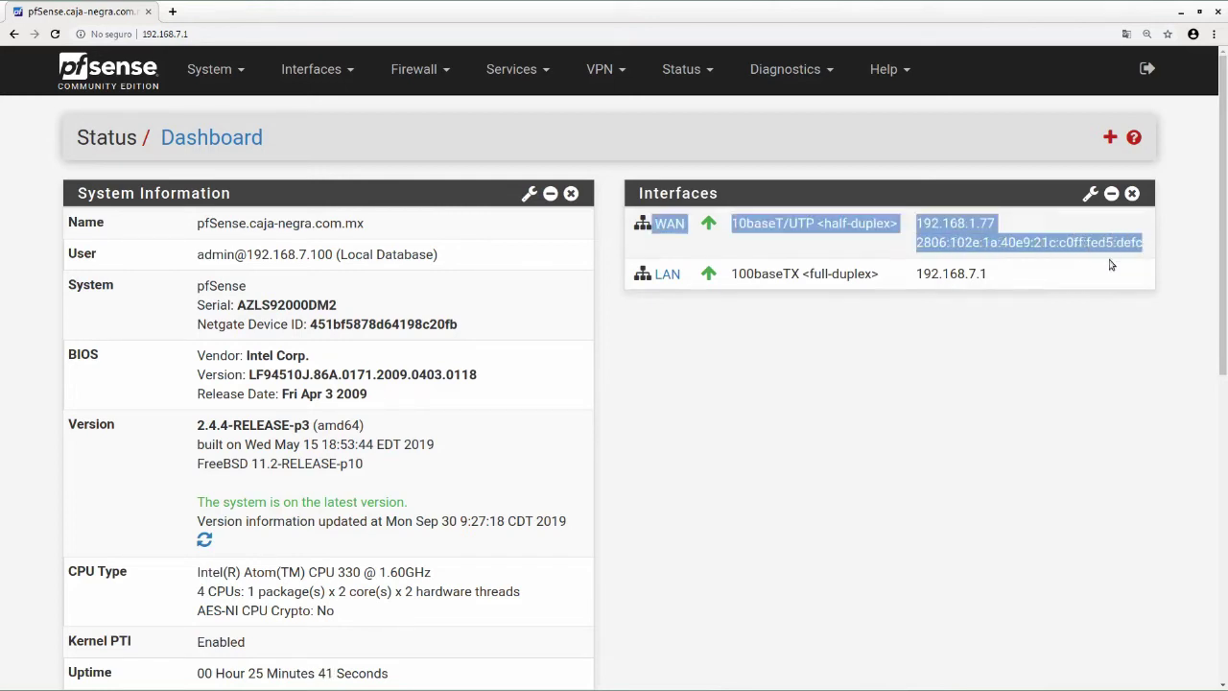
click(999, 277)
drag(916, 274, 1015, 283)
click(1015, 284)
double_click(977, 276)
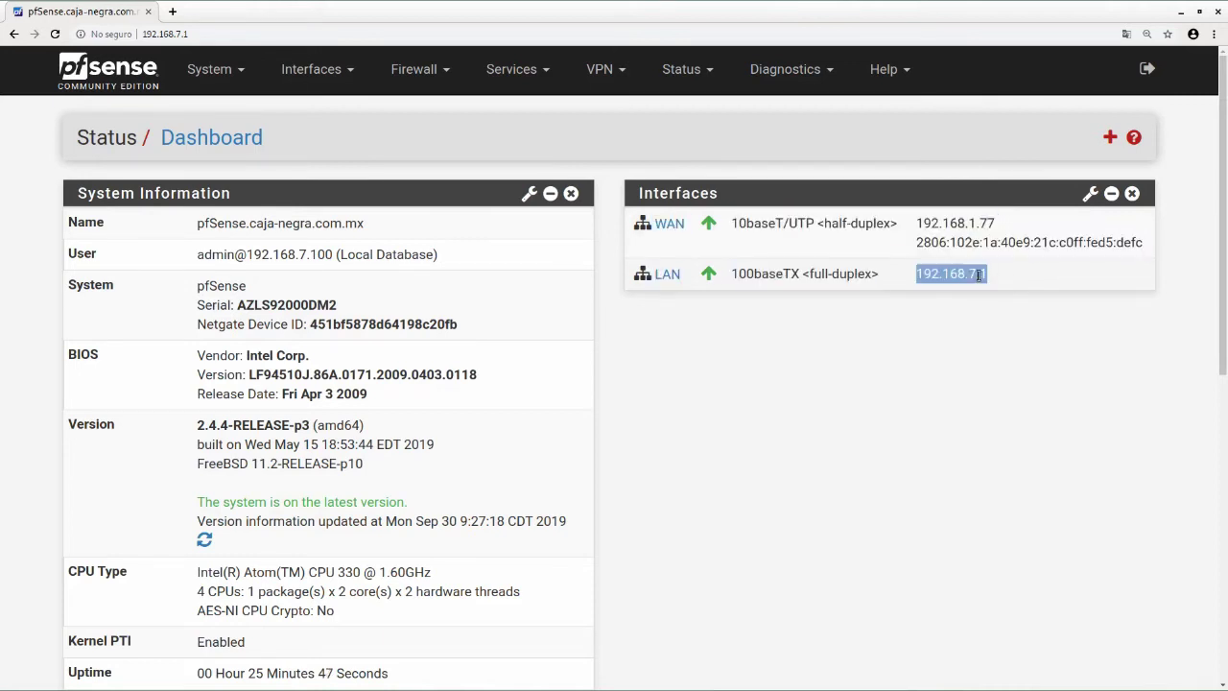
triple_click(941, 277)
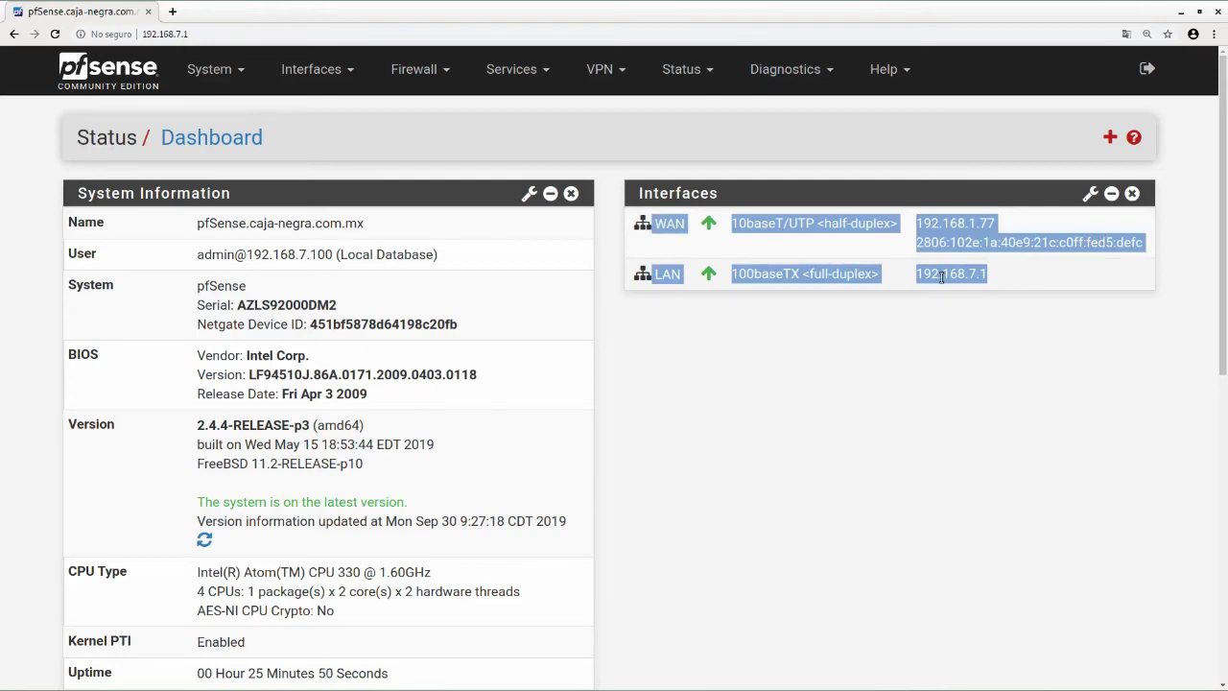
click(191, 36)
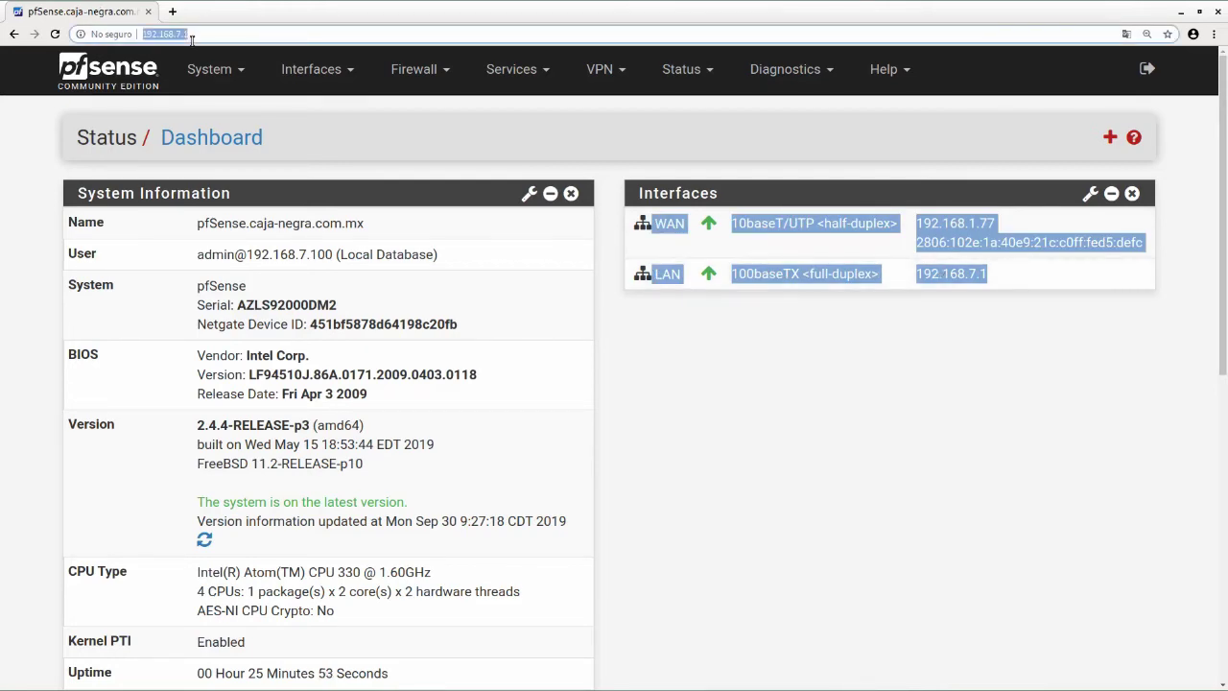
- Show the browser in full screen and add the Gateways widget to the dashboard
key(F11)
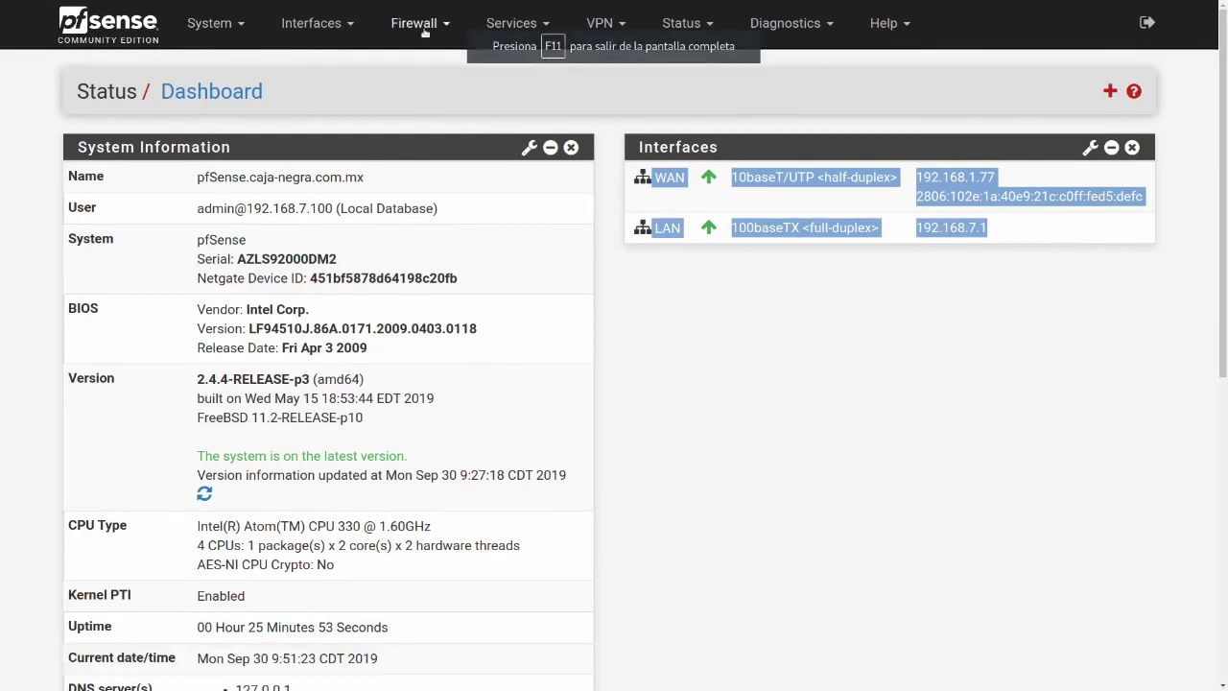
click(213, 23)
click(213, 23)
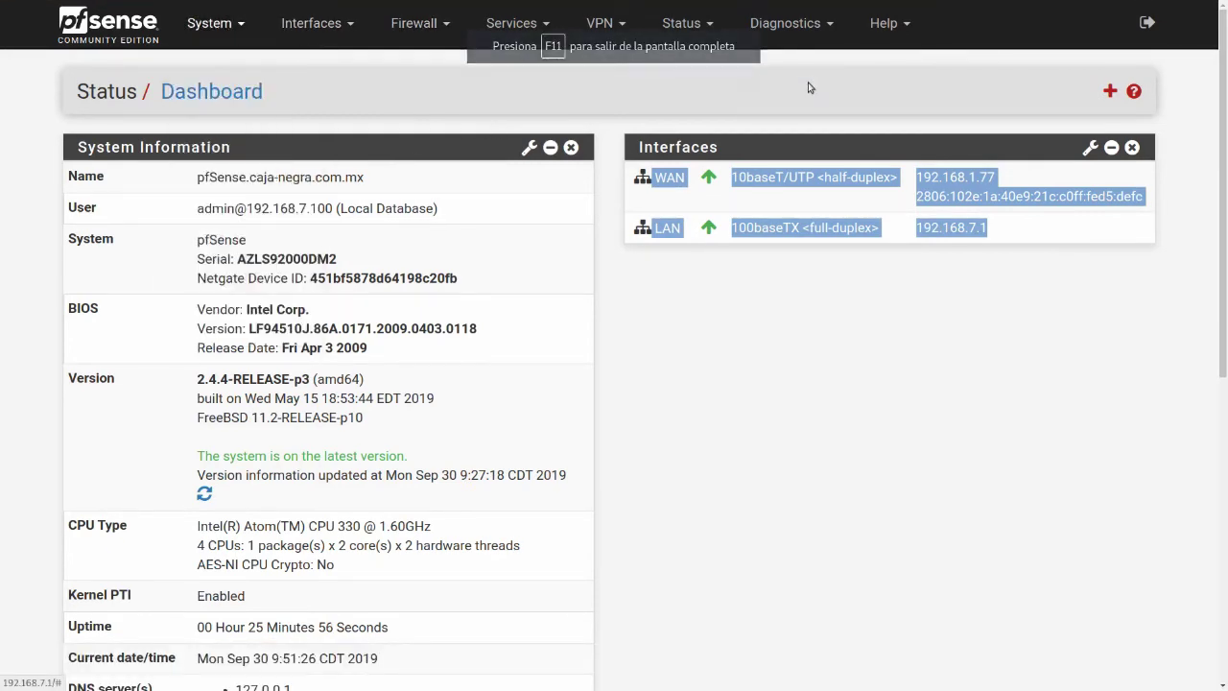
click(1110, 92)
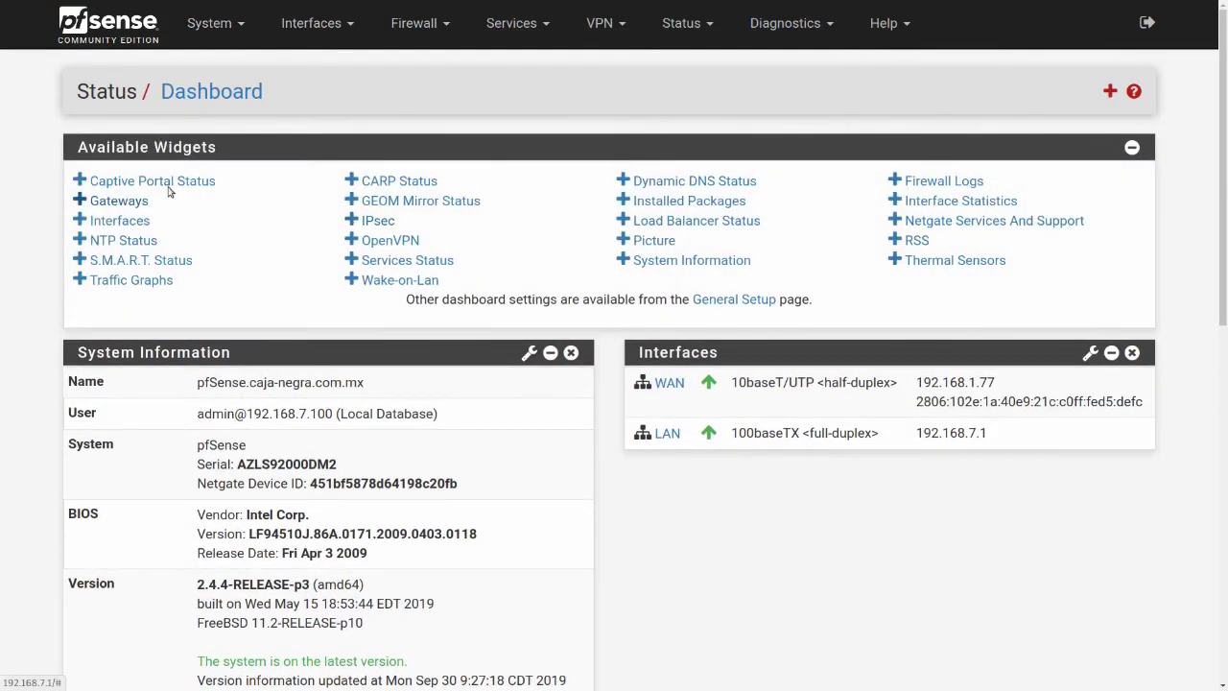
click(1132, 148)
click(1133, 148)
click(109, 203)
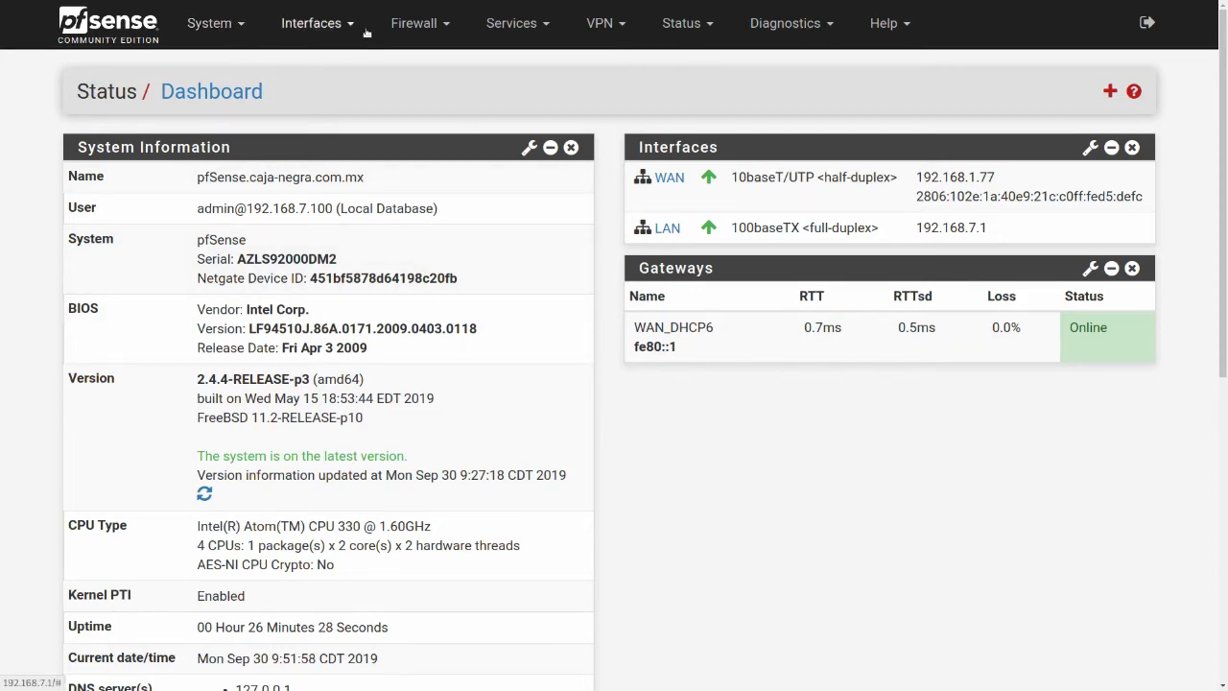
- Open the general settings of the DNS Resolver service
click(680, 25)
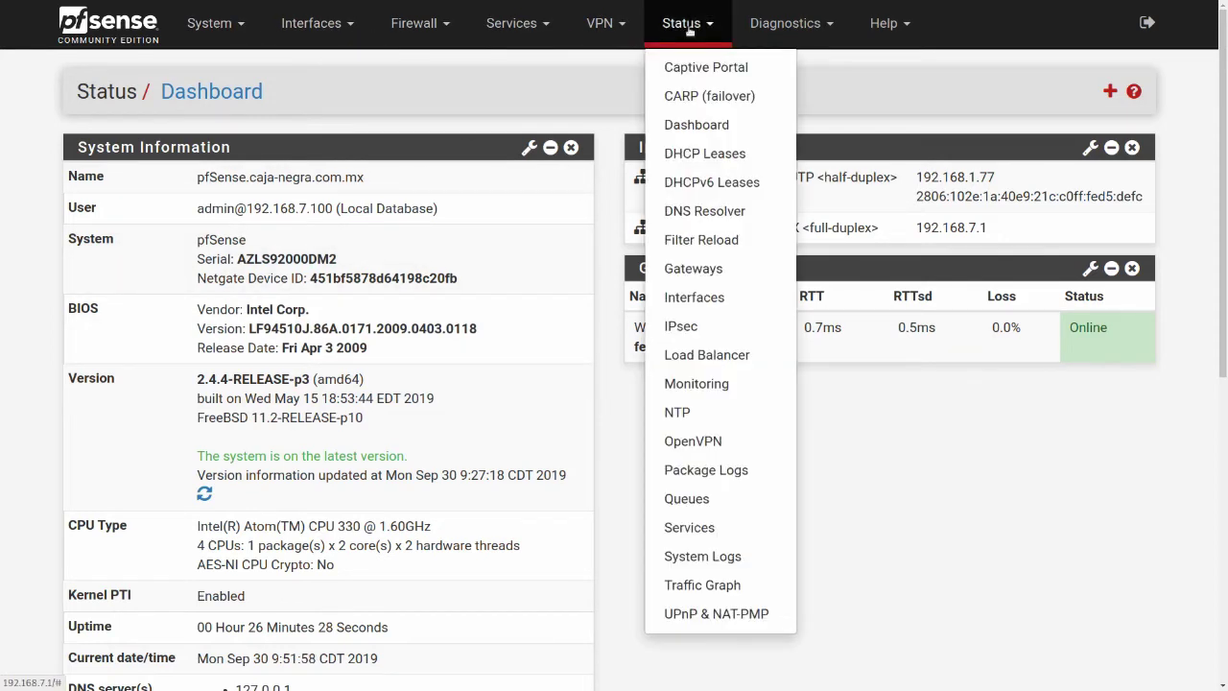
click(518, 23)
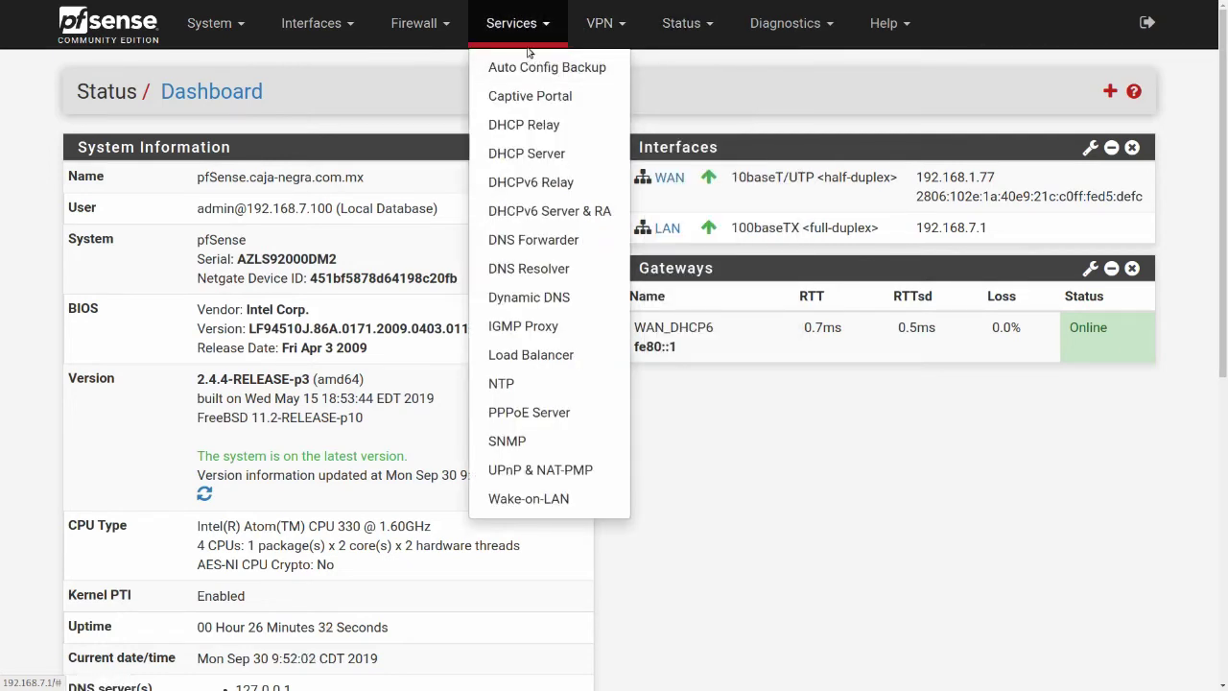
click(584, 278)
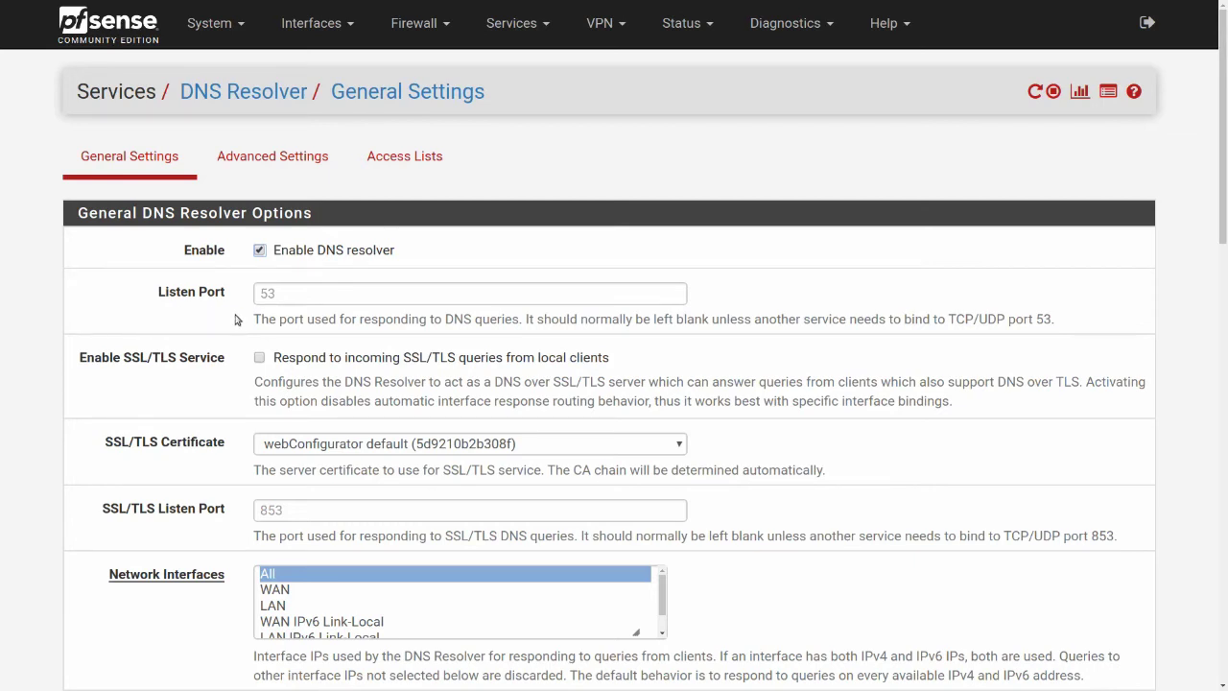
- Leave the resolver's listen port blank and enable Forwarding Mode under DNS Query Forwarding
click(281, 298)
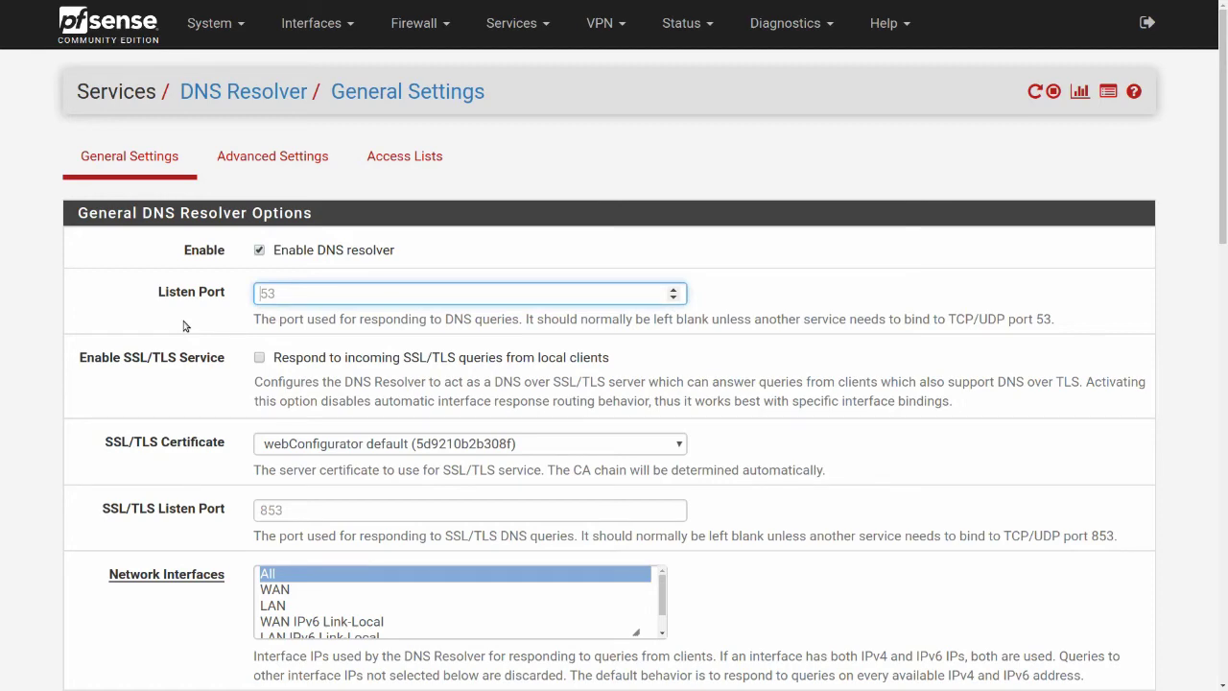
scroll(185, 327, down, 1)
scroll(185, 326, down, 1)
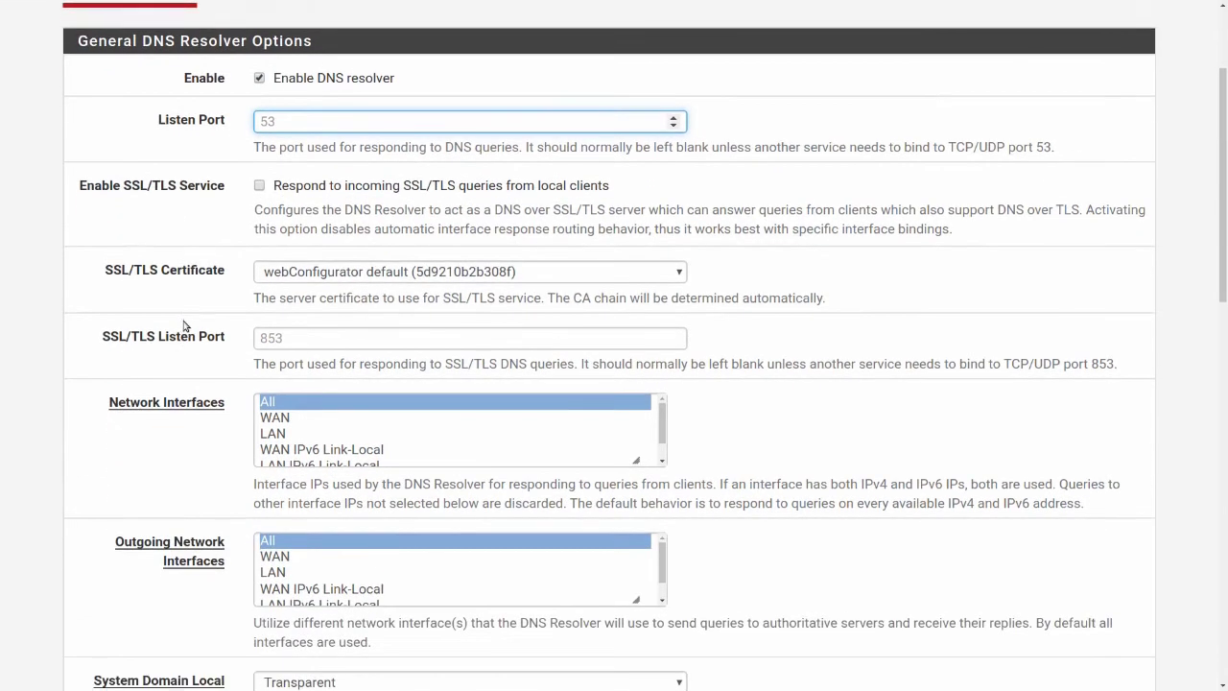
scroll(185, 327, down, 1)
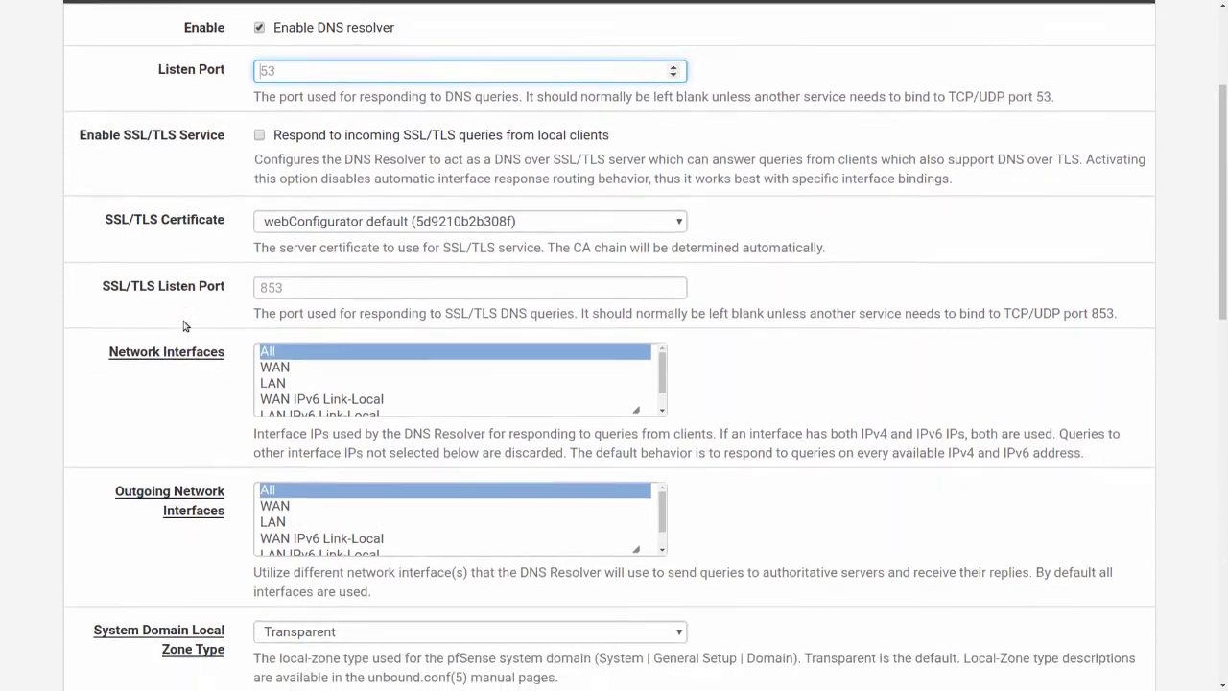
scroll(185, 326, down, 3)
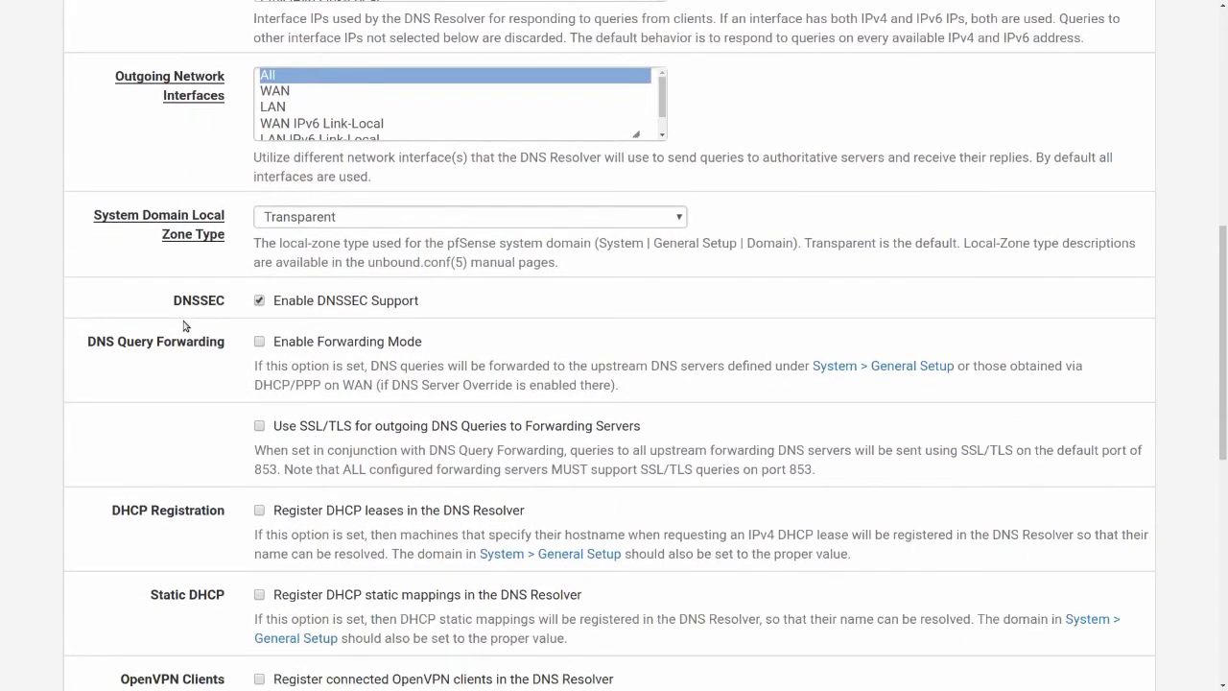
scroll(186, 326, down, 1)
click(259, 294)
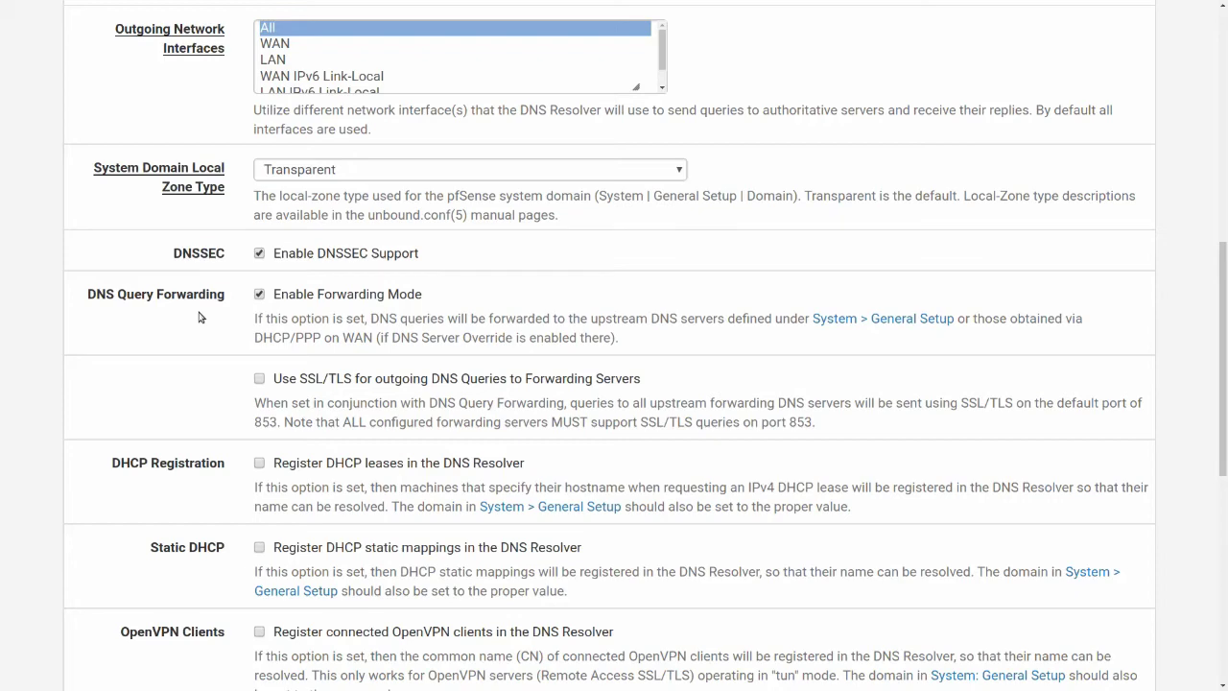
- Review the remaining resolver options, and try WAN as the Network Interfaces selection before setting it back to All
scroll(199, 316, down, 3)
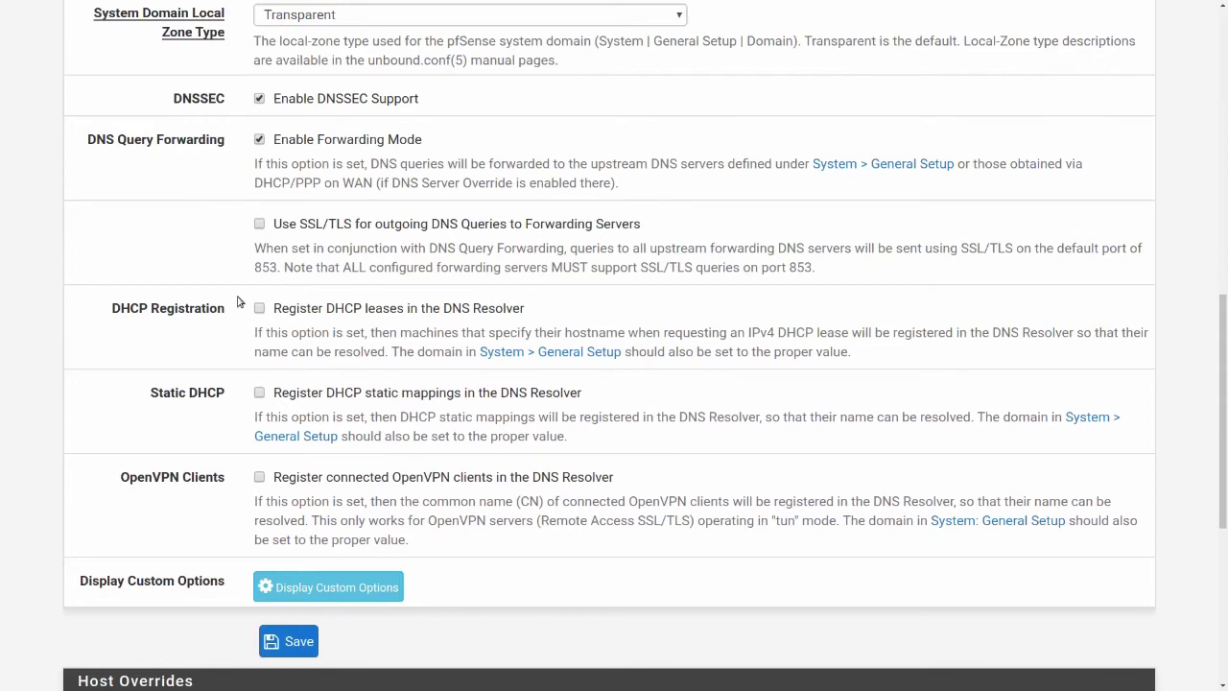
scroll(239, 302, down, 1)
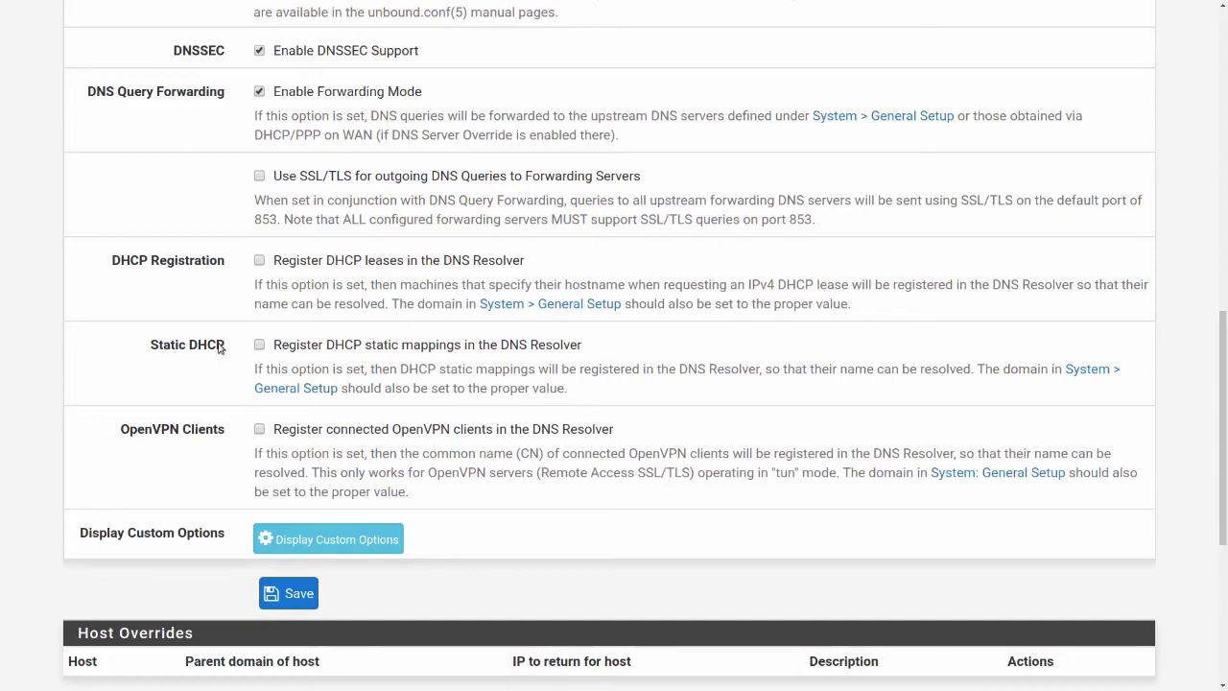
scroll(219, 349, down, 2)
scroll(219, 349, up, 9)
scroll(219, 350, down, 2)
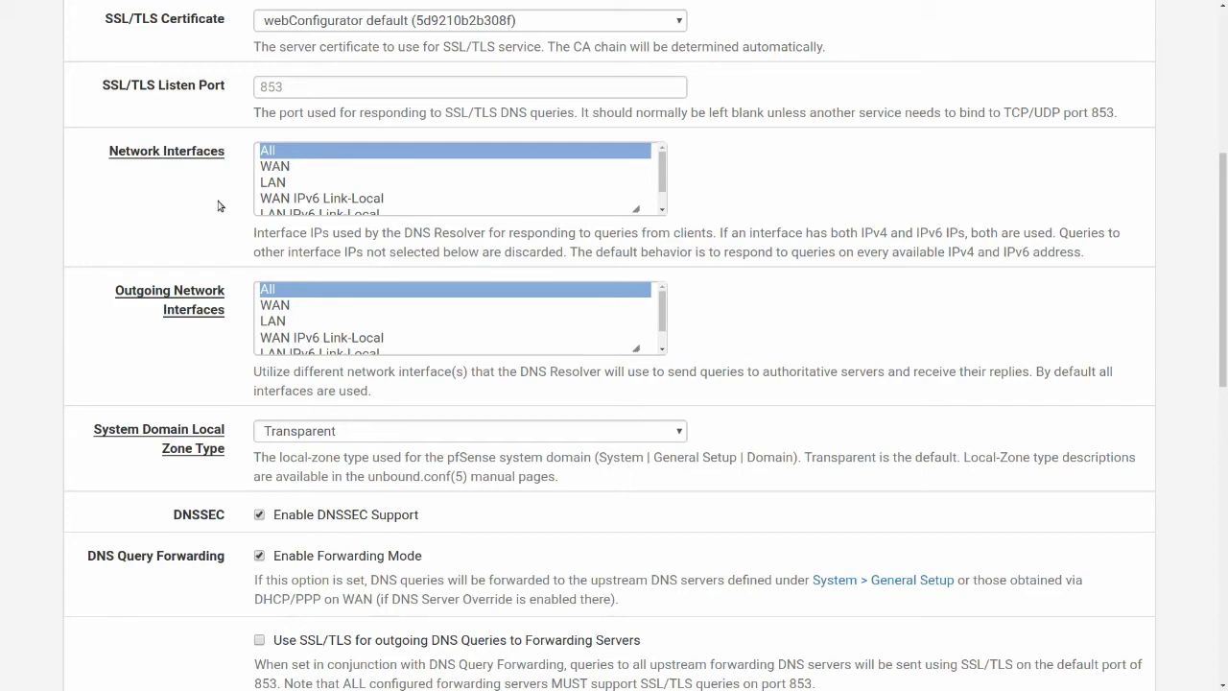
click(284, 166)
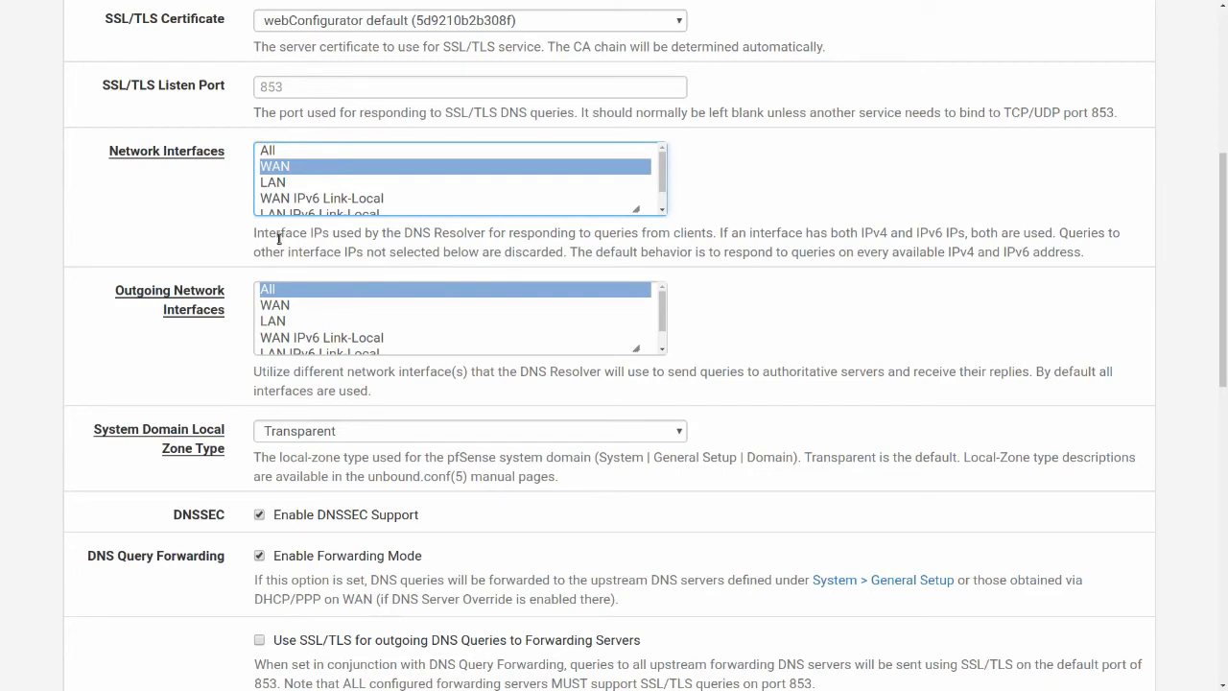
click(275, 150)
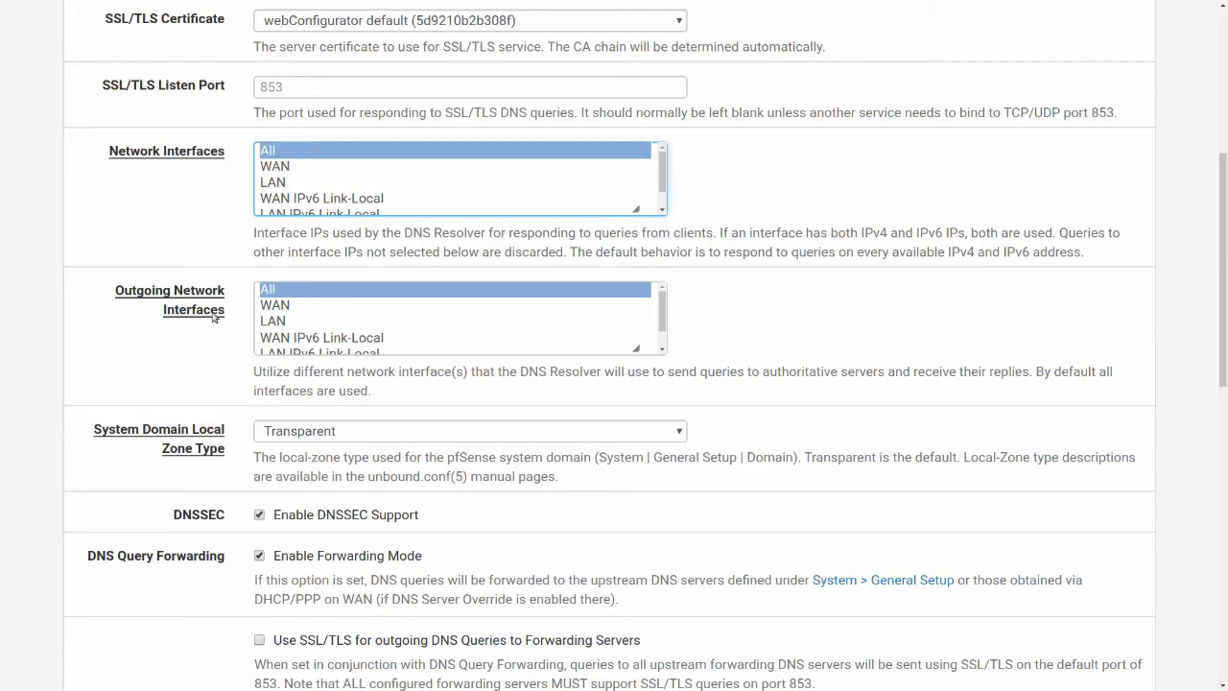
- Select both LAN and Localhost as the DNS Resolver's Outgoing Network Interfaces
click(276, 321)
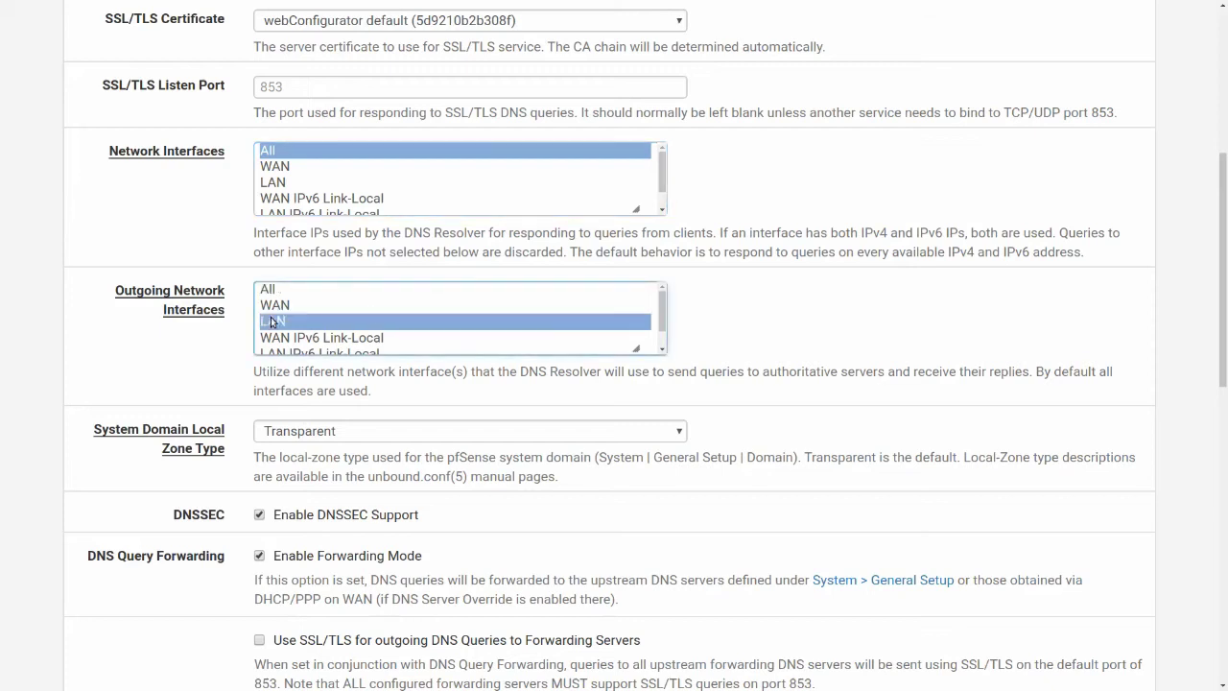
scroll(365, 326, down, 1)
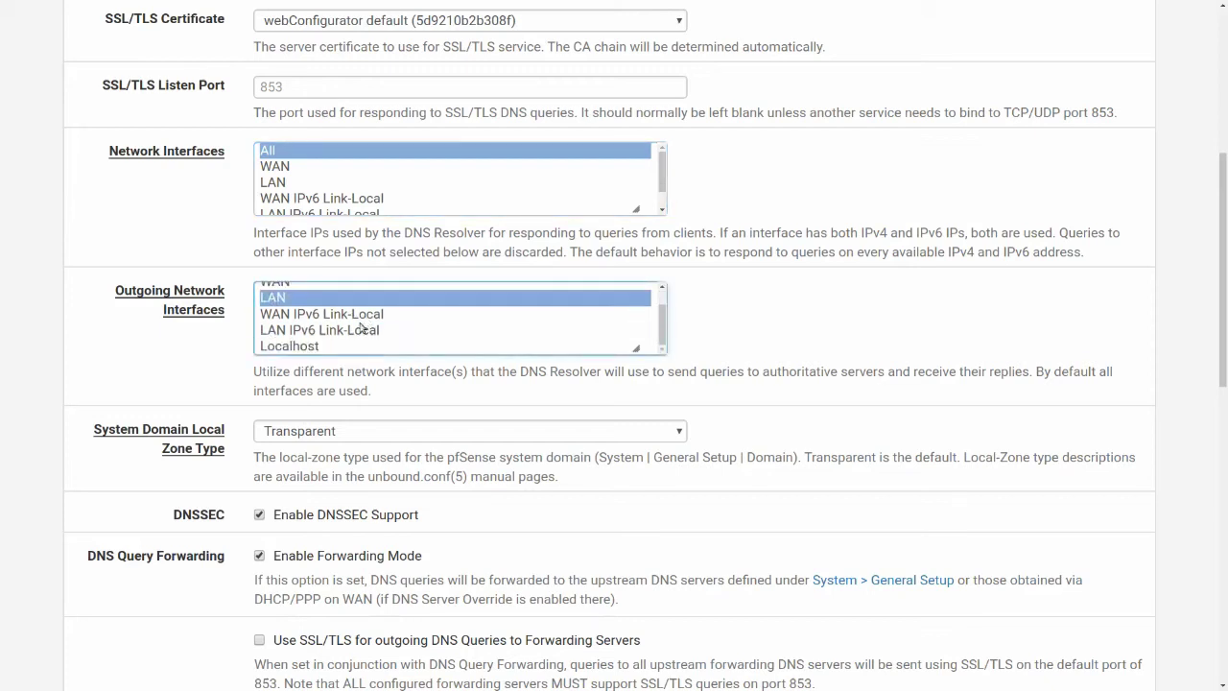
ctrl+click(298, 347)
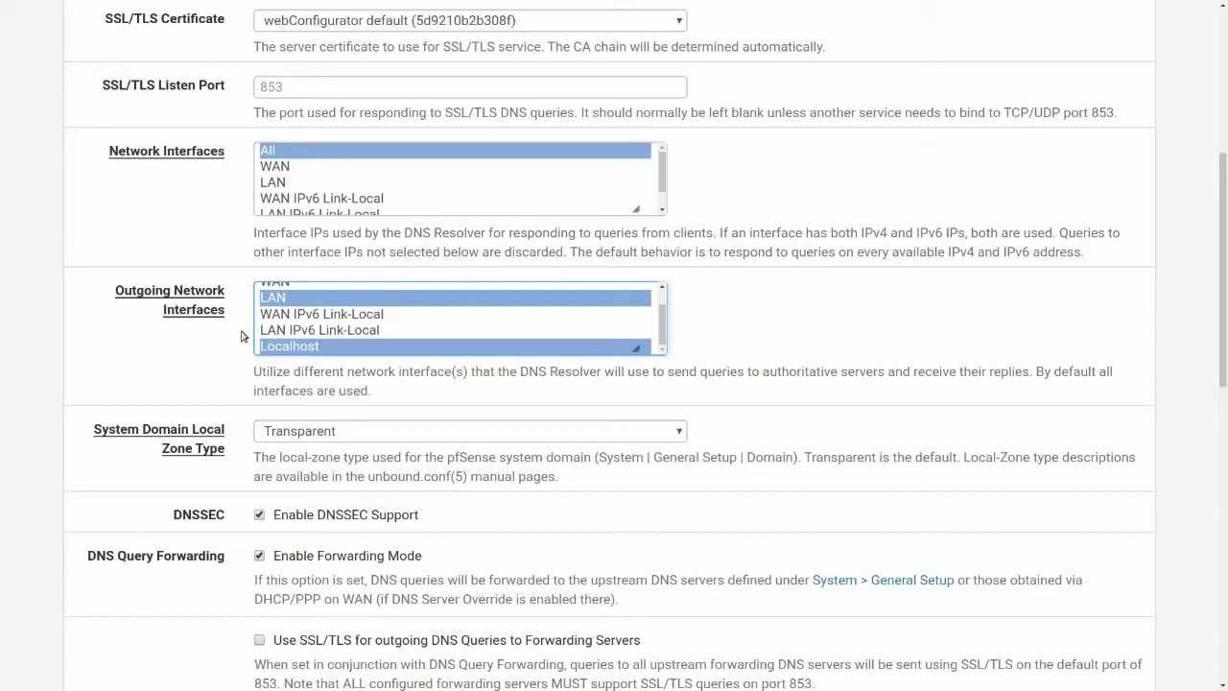
click(233, 379)
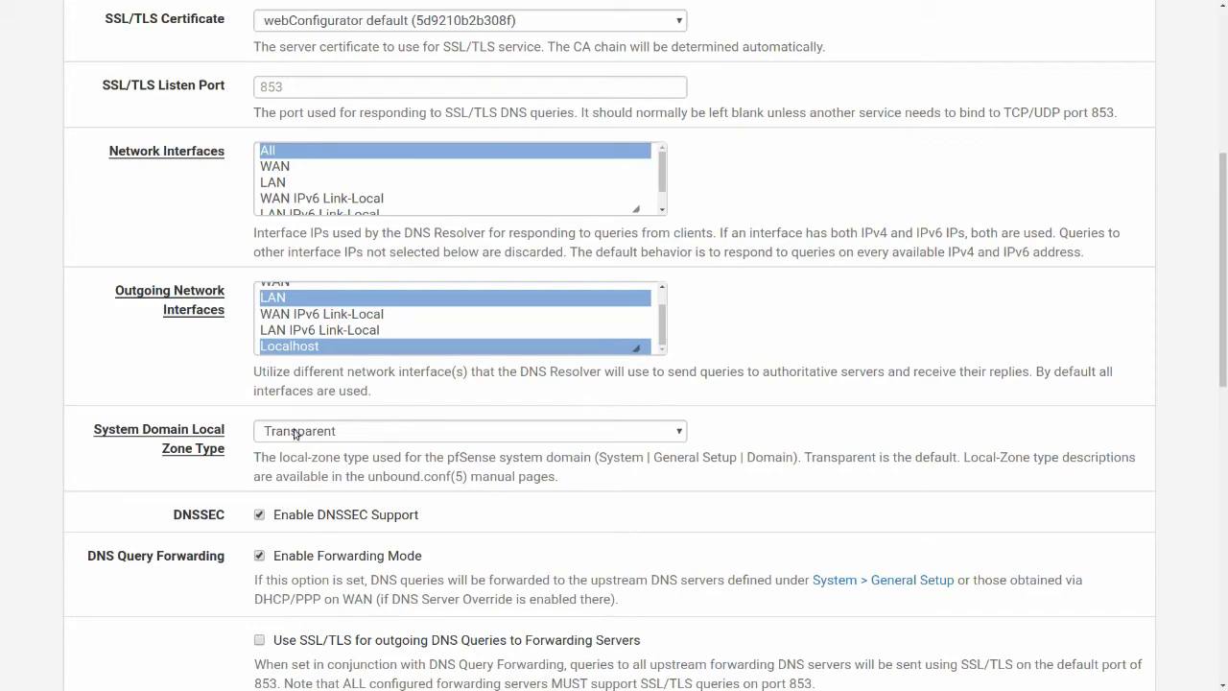
scroll(297, 340, up, 1)
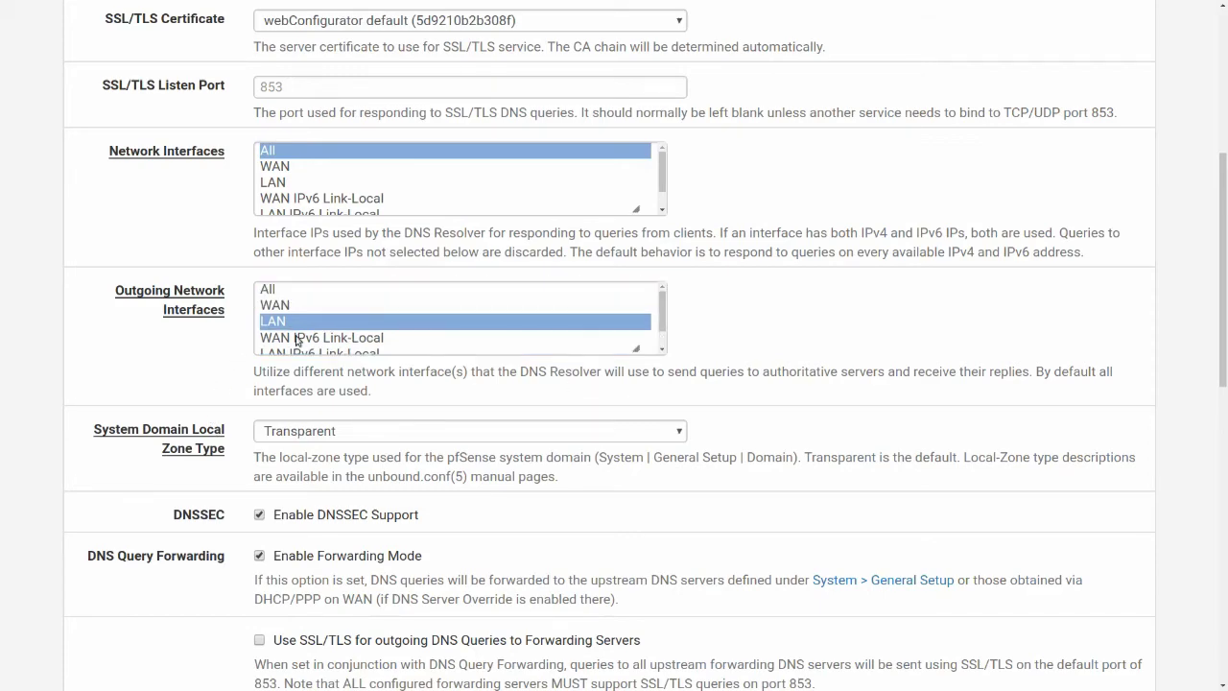
scroll(296, 339, down, 1)
scroll(290, 322, up, 1)
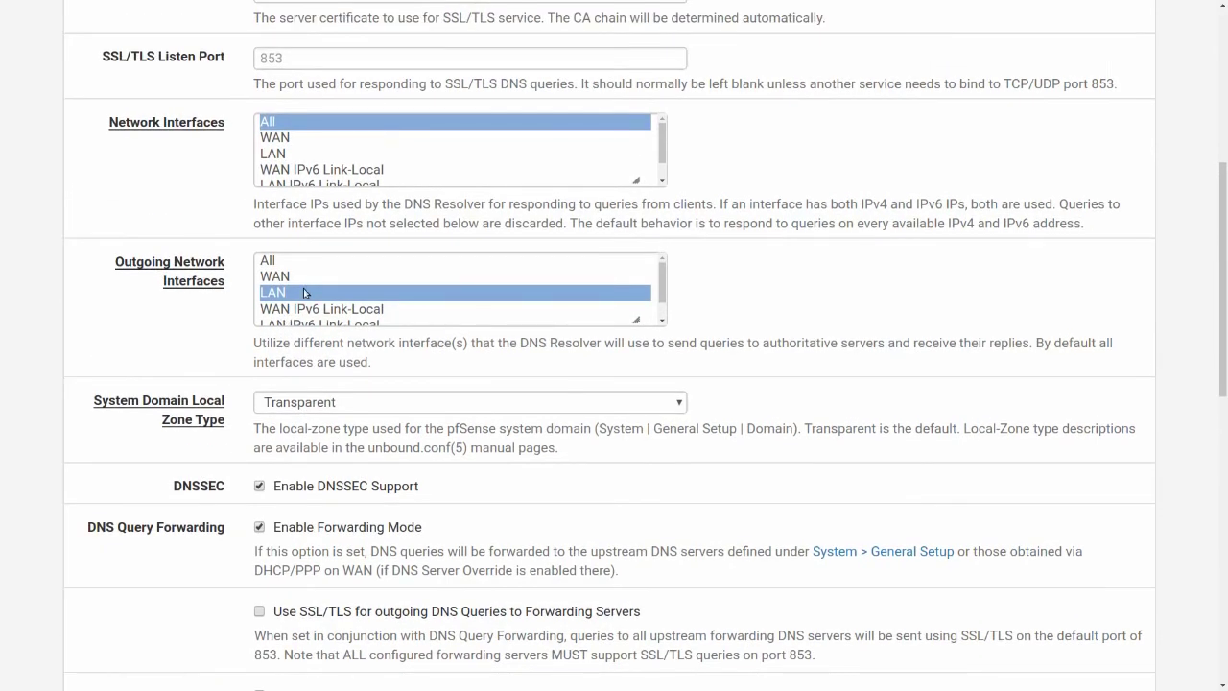
scroll(303, 288, down, 1)
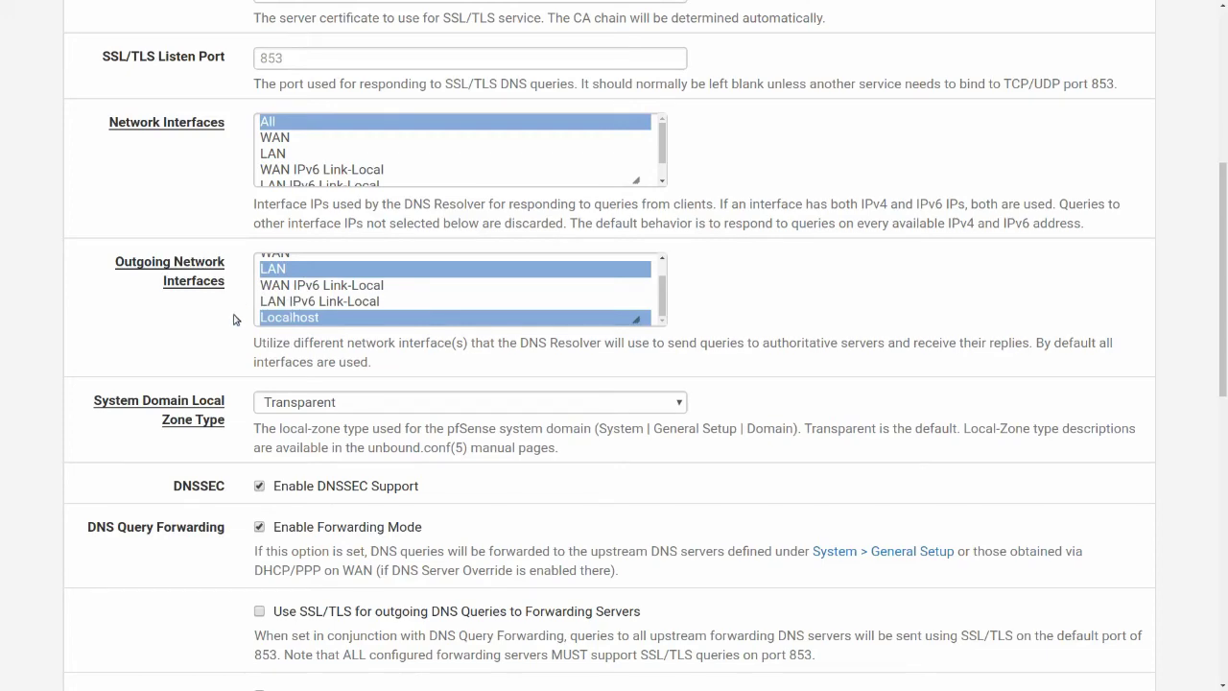
scroll(234, 320, down, 8)
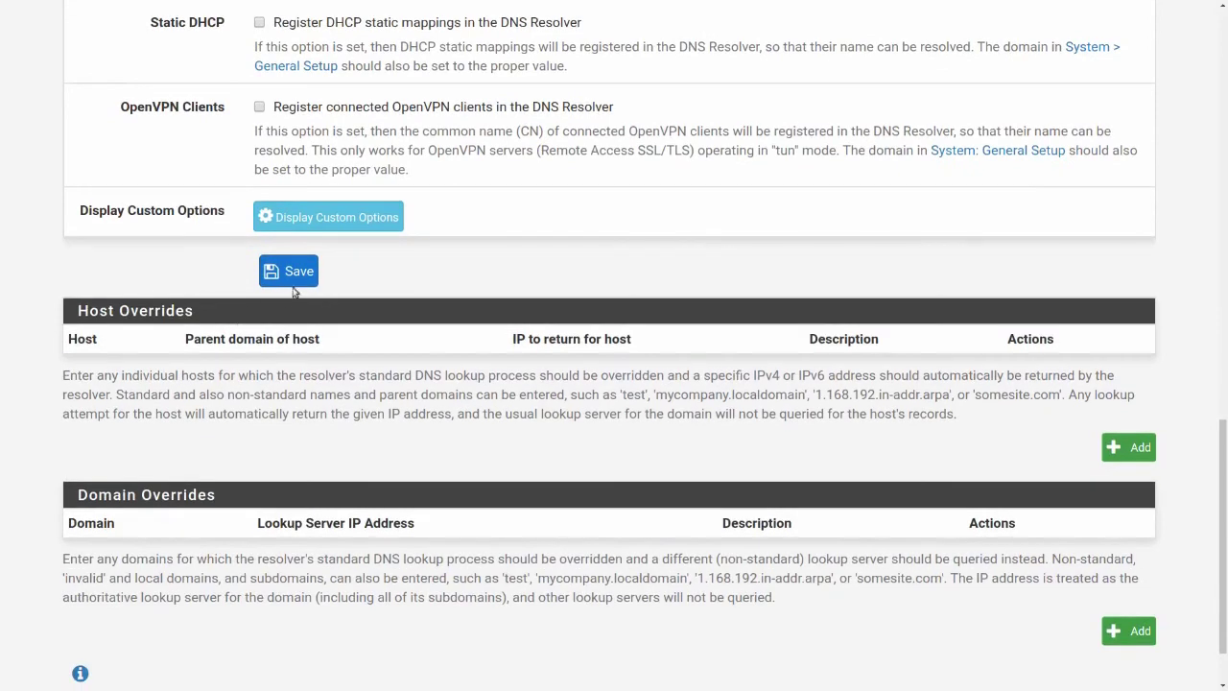
- Save the DNS Resolver general settings and apply the pending configuration changes
click(295, 286)
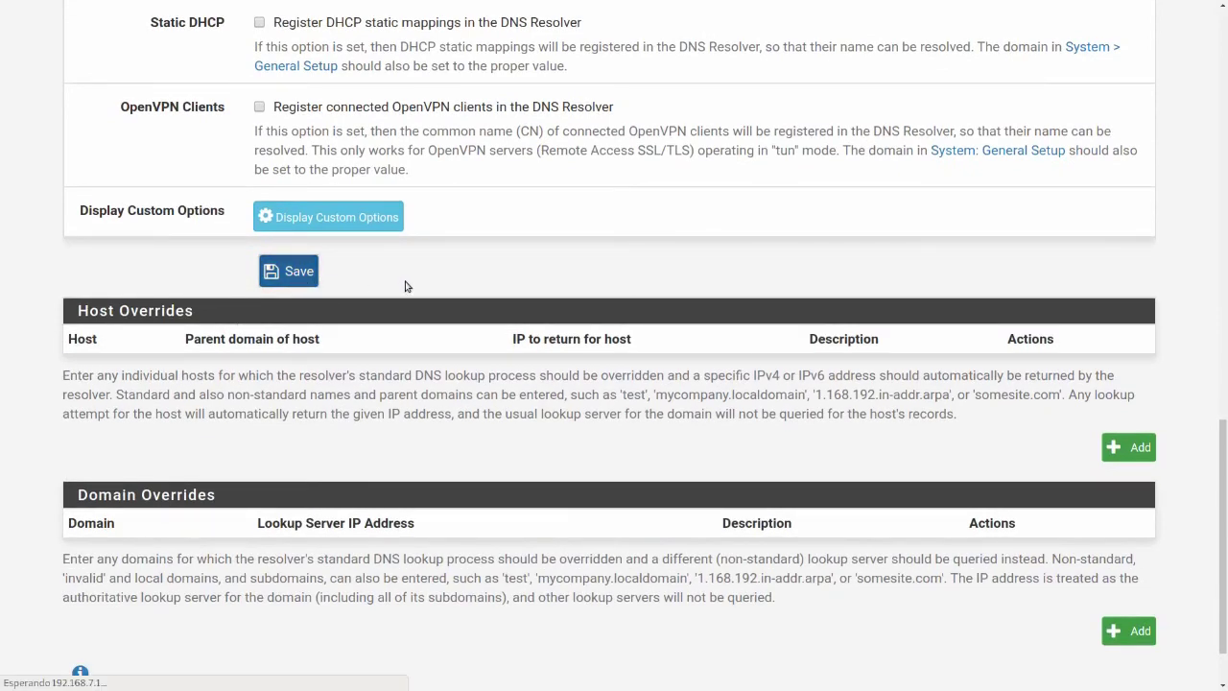
key(F11)
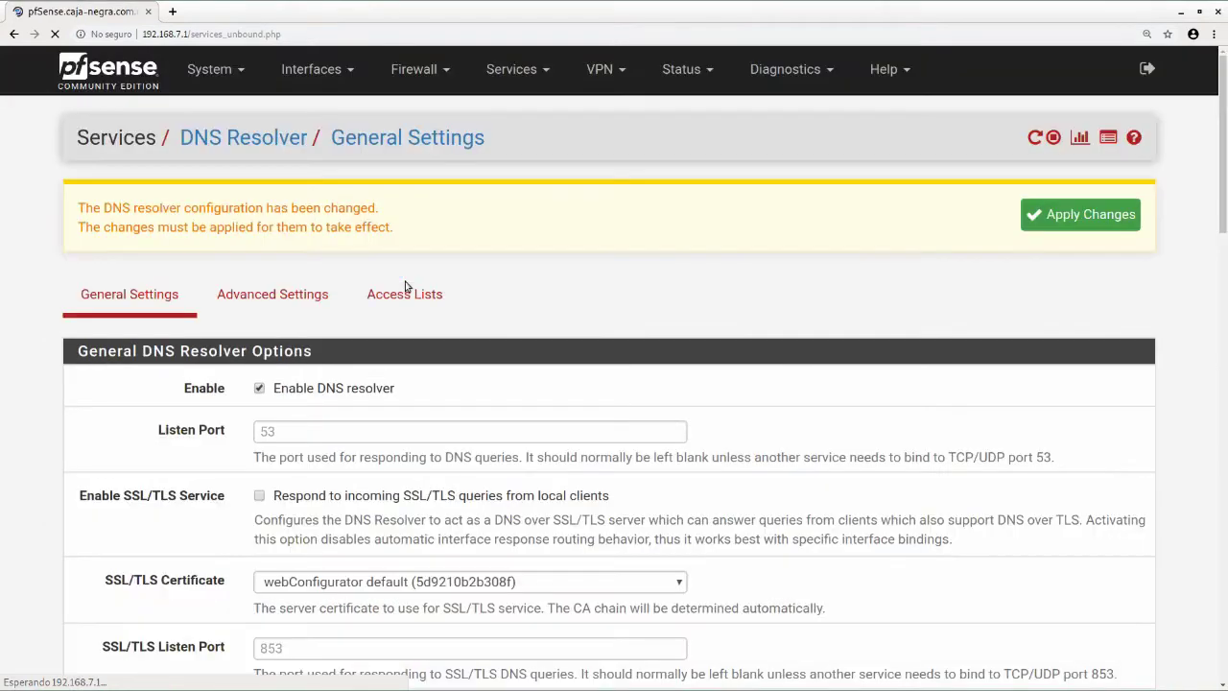
click(1067, 221)
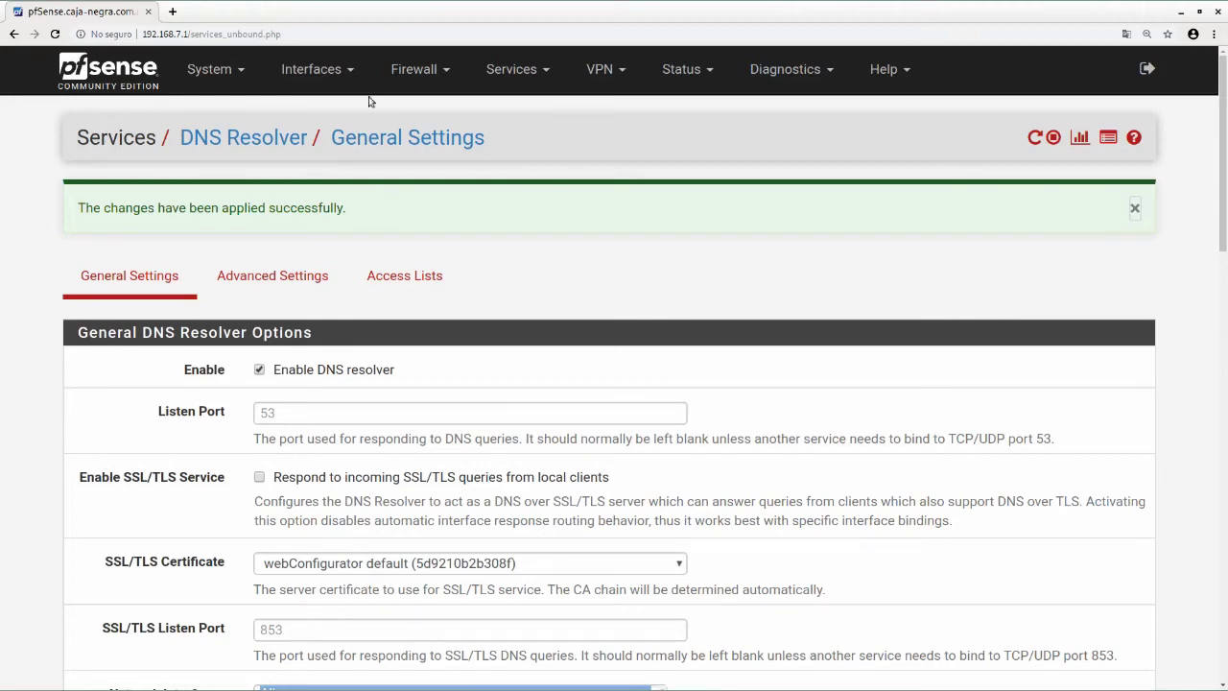
- Open the WAN interface configuration, check its IPv6 address in the SSH console, and set the IPv6 Configuration Type to None
click(349, 75)
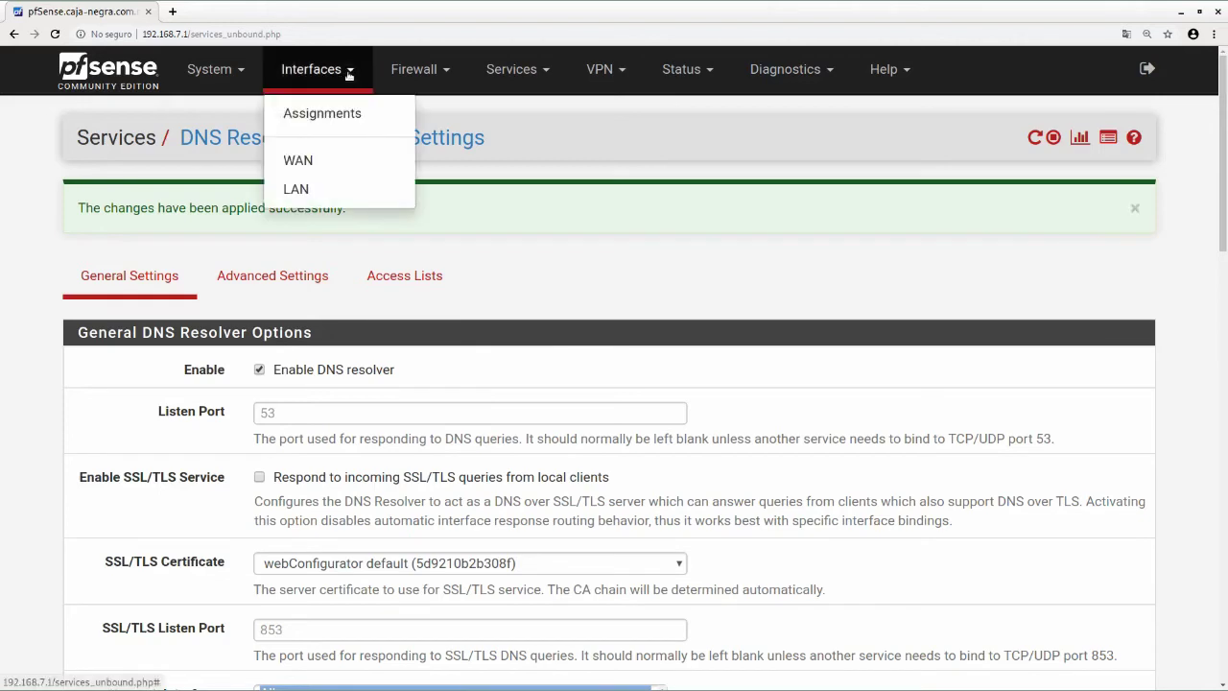
click(310, 165)
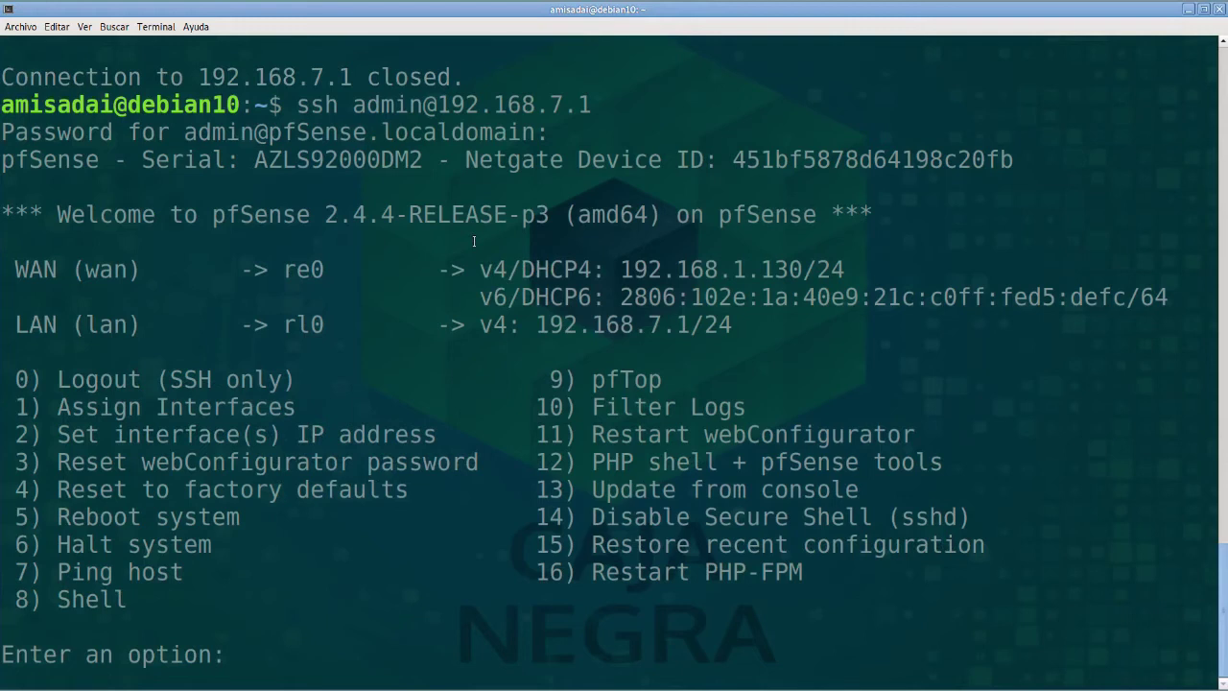
drag(480, 297, 602, 297)
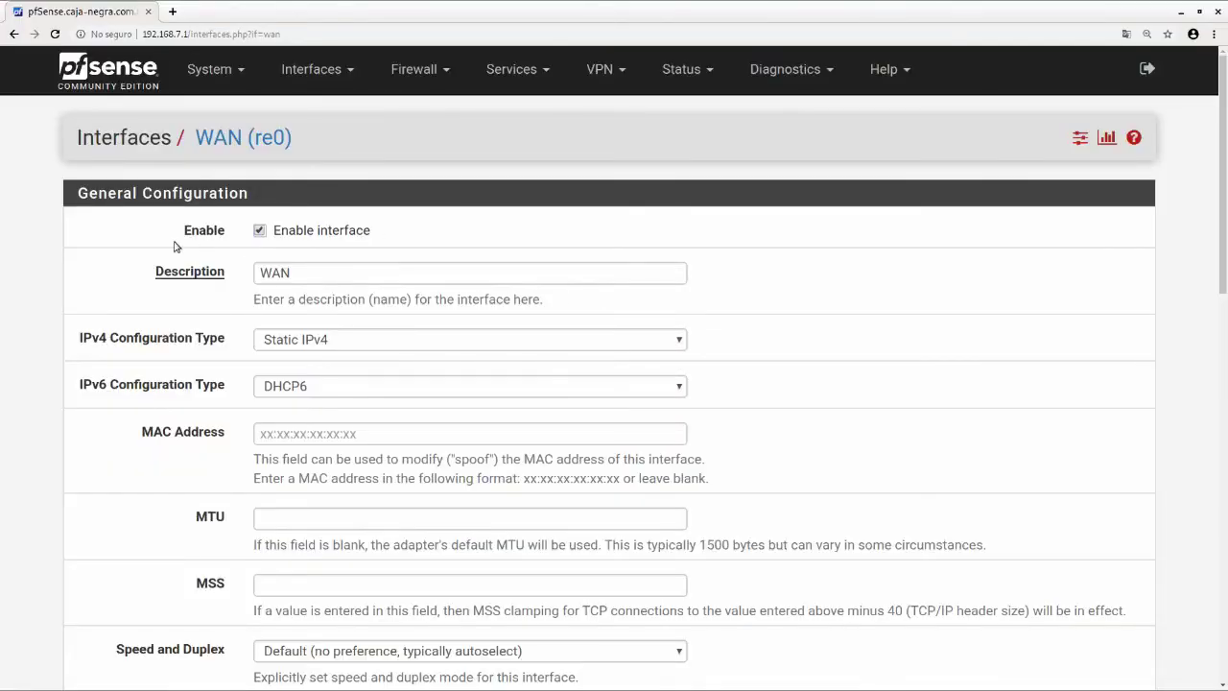
scroll(175, 247, down, 2)
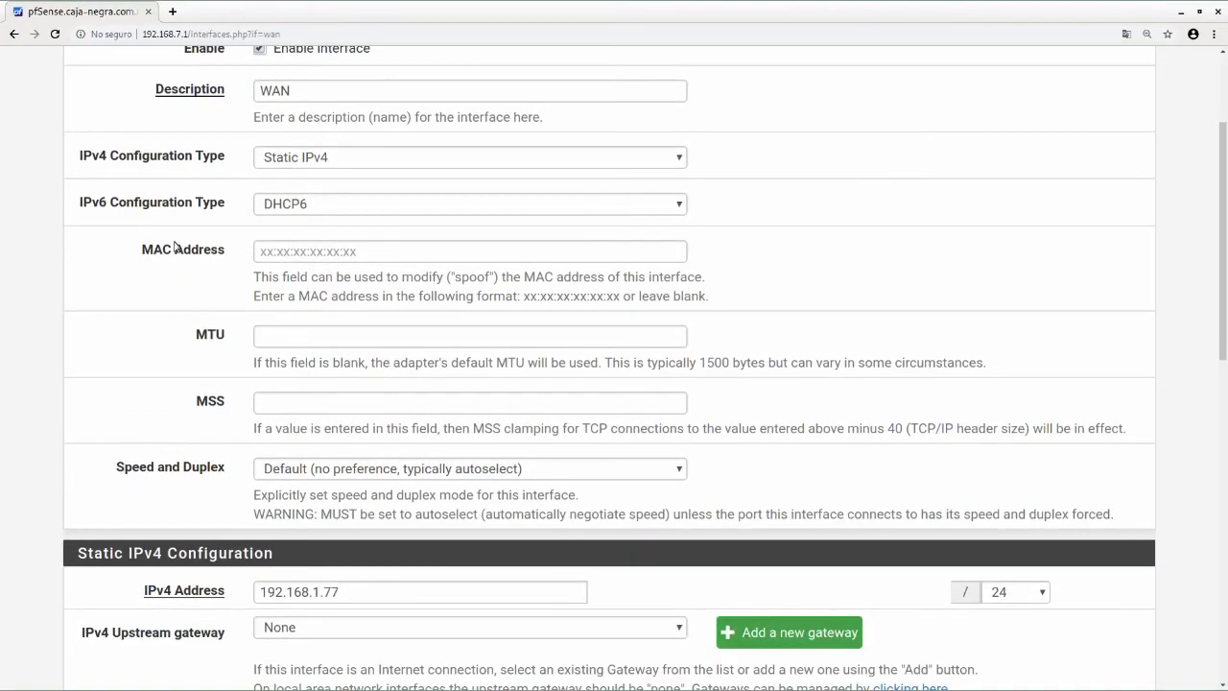
click(285, 206)
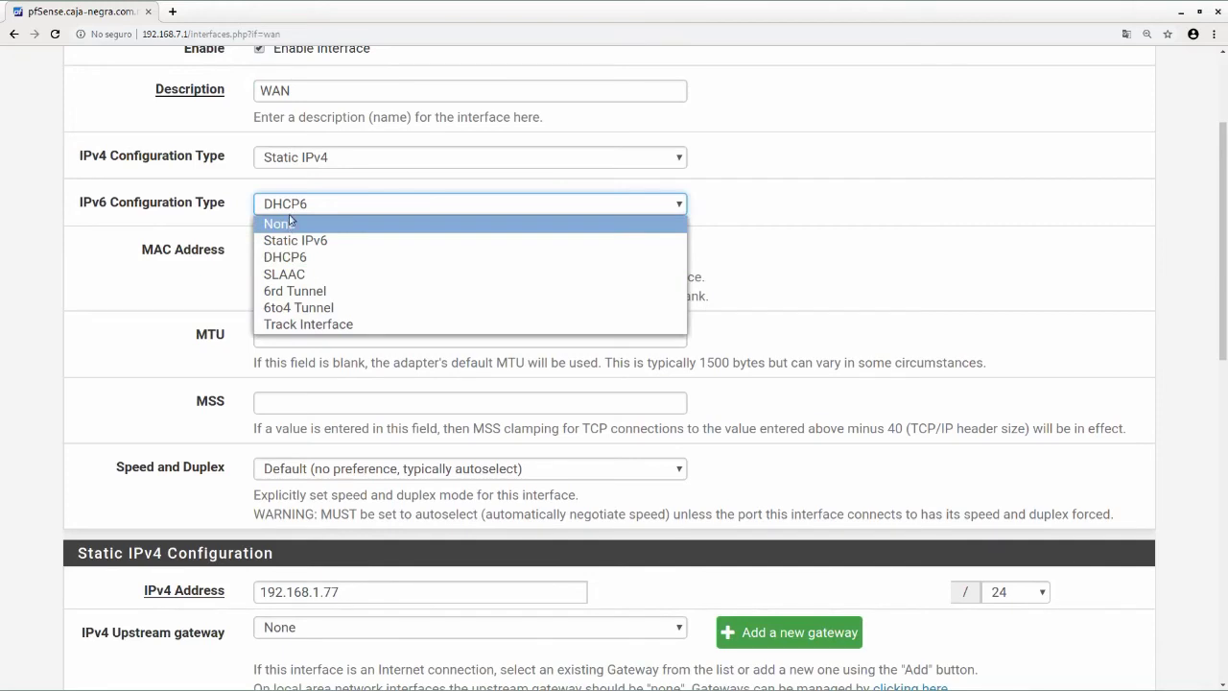
click(281, 223)
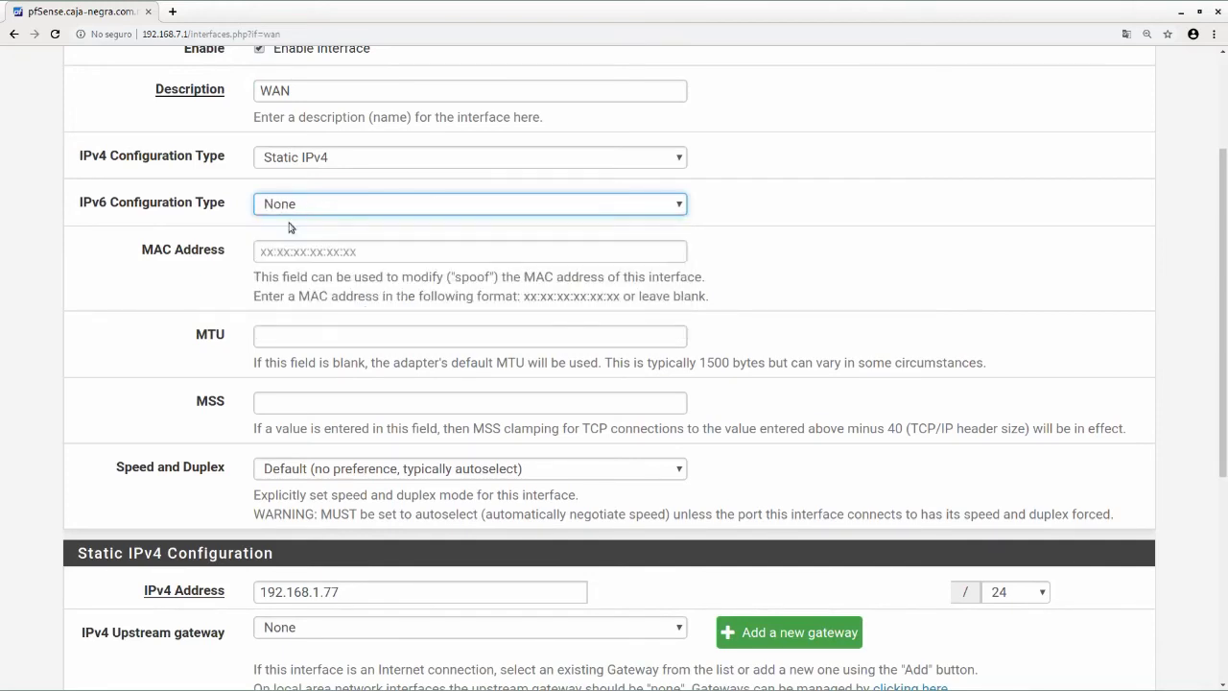
click(106, 273)
scroll(106, 273, up, 1)
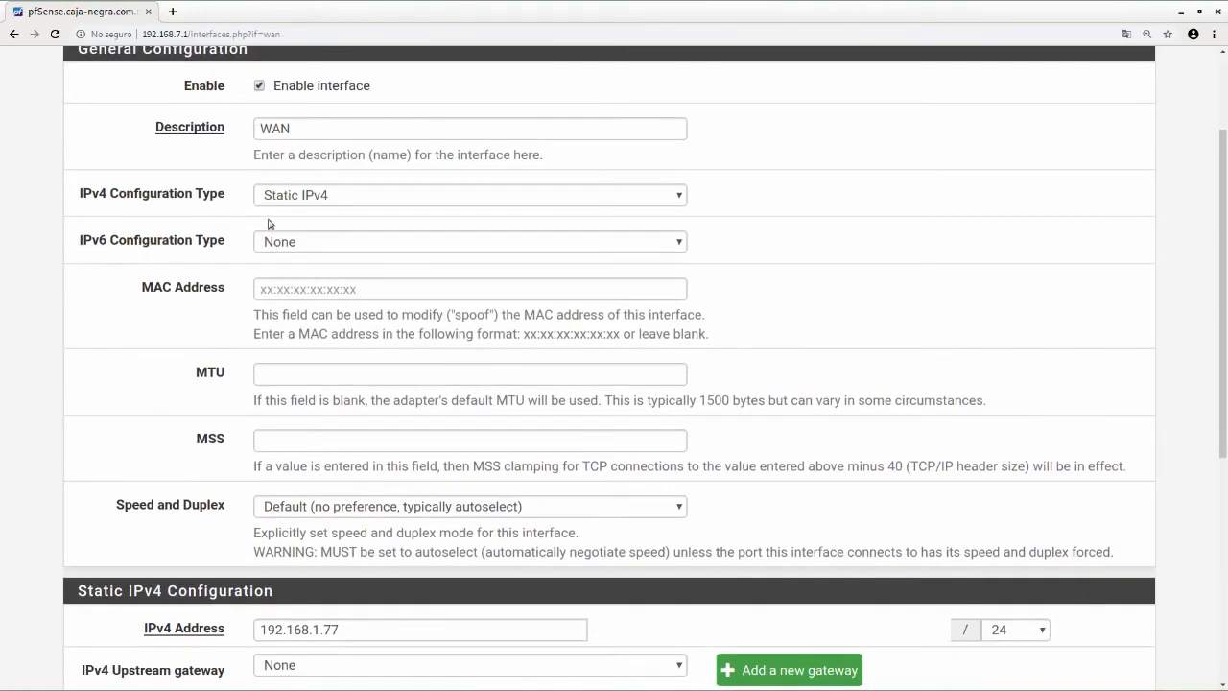
- Check the WAN's static IPv4 and reserved network settings, save and apply the interface changes, and return to the dashboard
scroll(176, 383, down, 4)
click(362, 250)
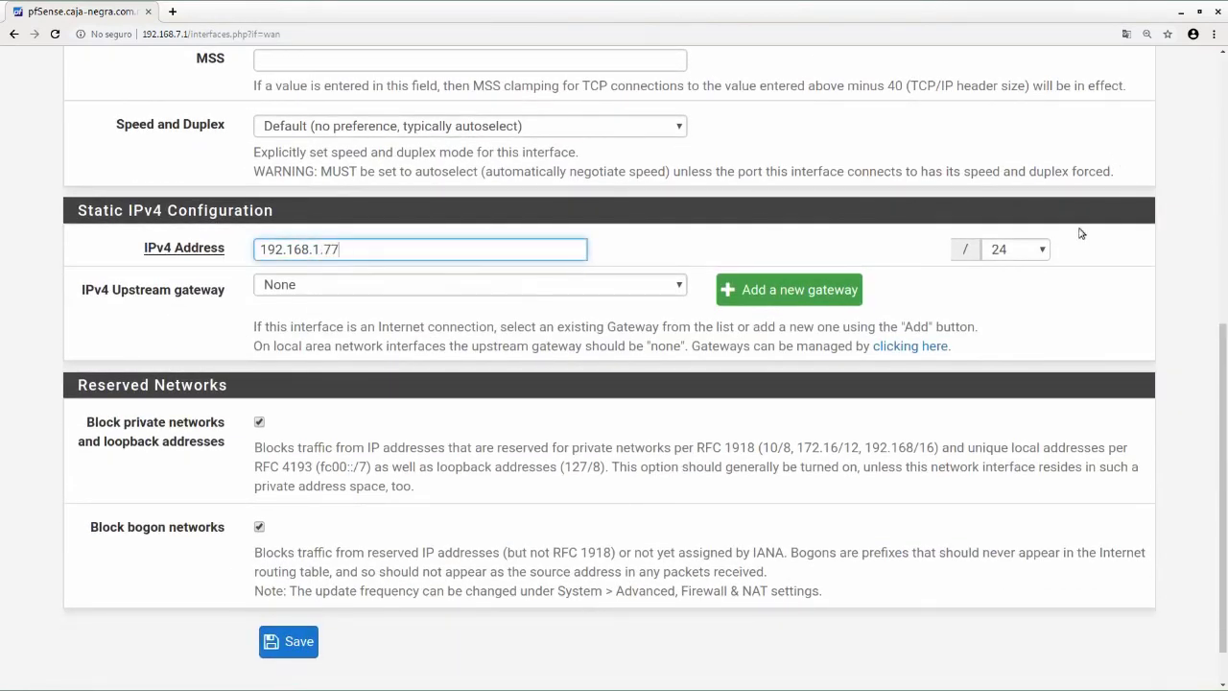
scroll(168, 327, down, 1)
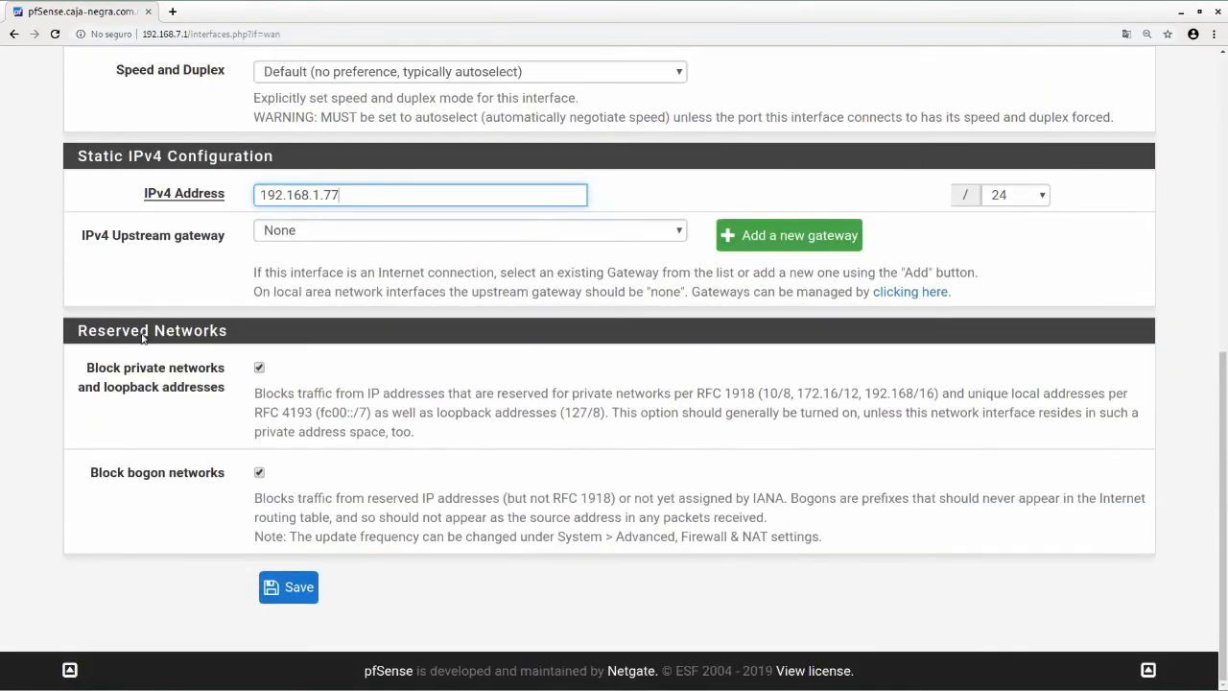
click(290, 589)
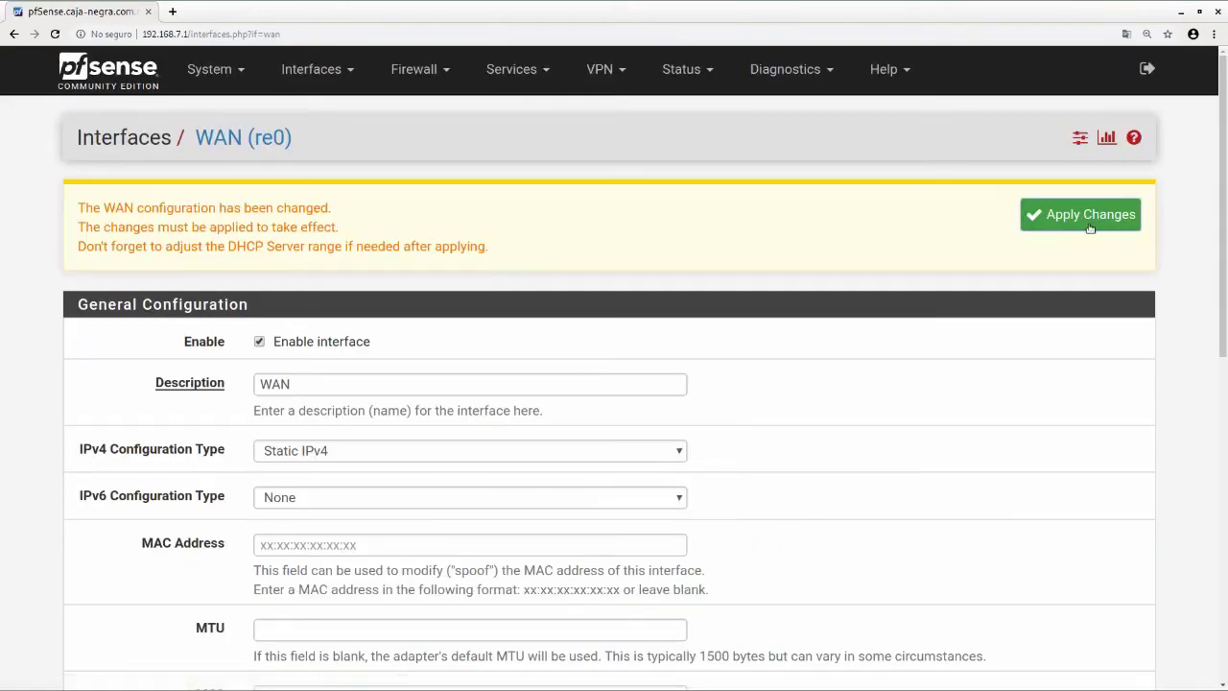
click(1090, 227)
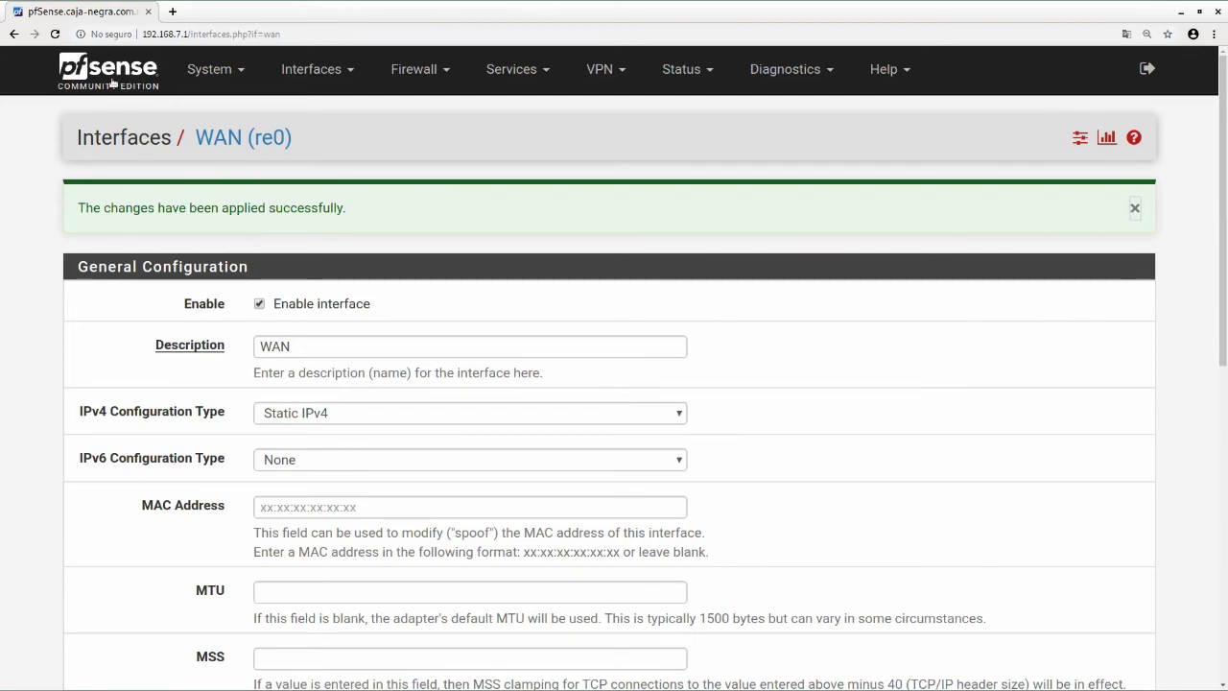
click(144, 86)
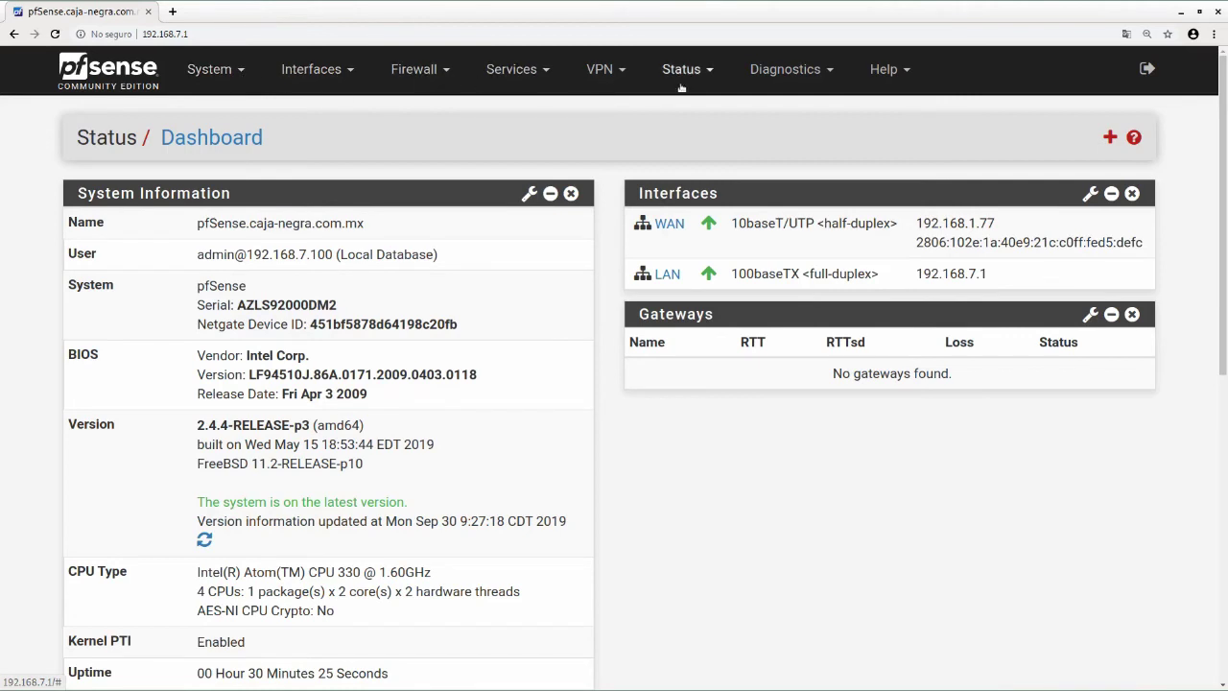
- Run the Ping diagnostic against google.com over IPv4 with the default source address and examine the packet loss
click(781, 86)
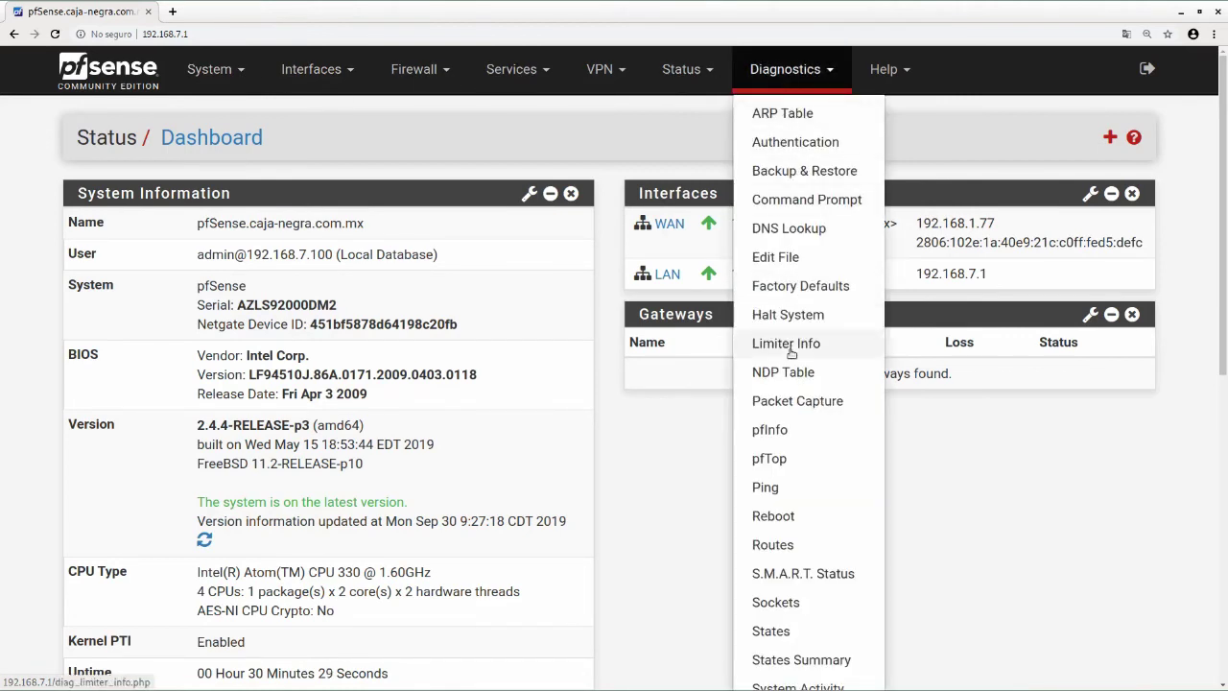
click(789, 492)
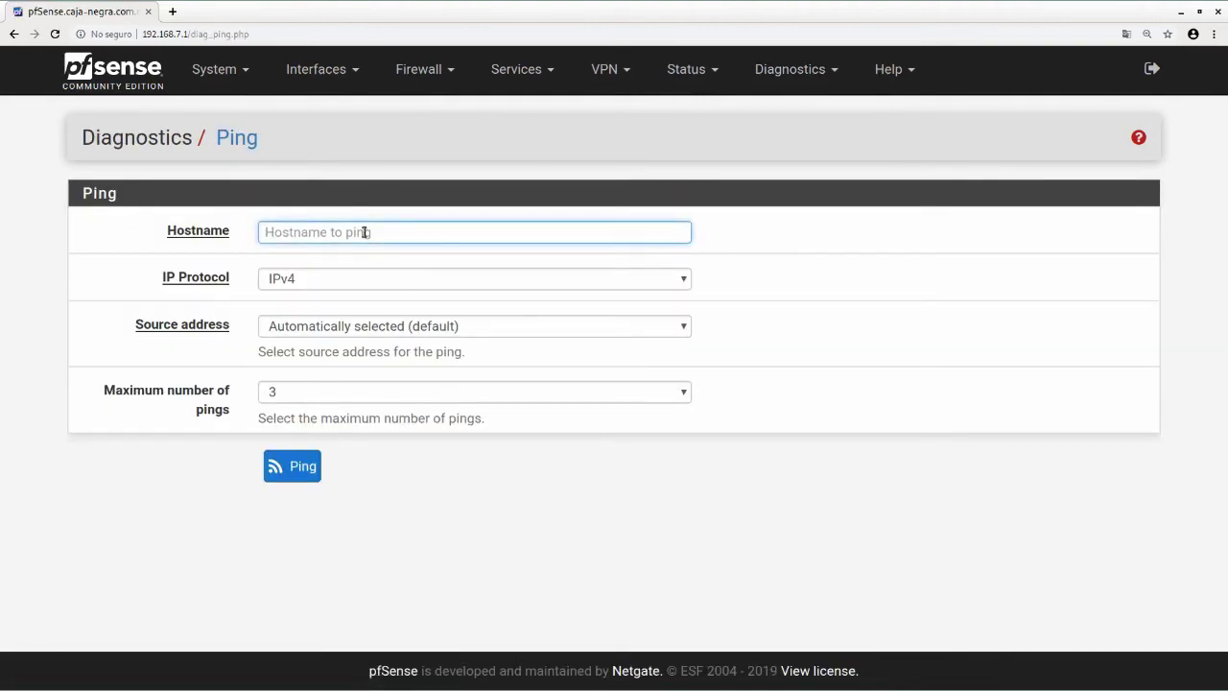
click(363, 234)
text(goo)
key(Down)
key(Return)
click(292, 466)
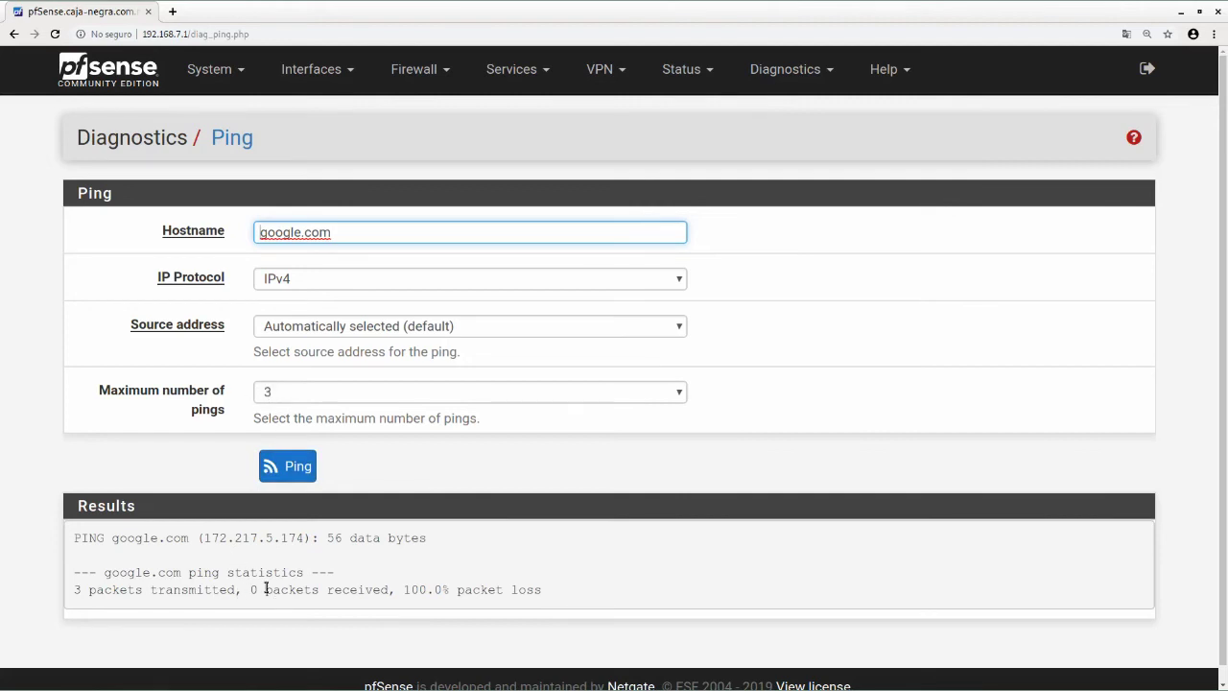
drag(404, 587, 563, 595)
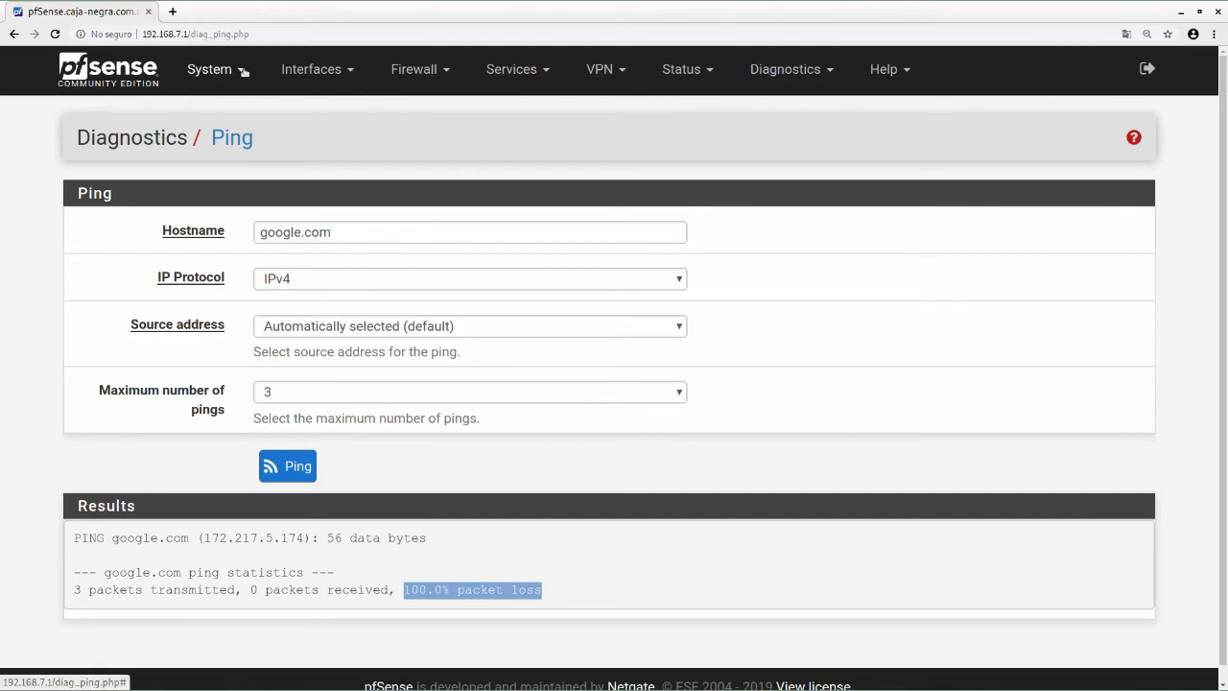
- Examine the Admin Access page of the advanced system settings, from the webConfigurator options through Secure Shell, Login Protection and Serial Communications
click(316, 71)
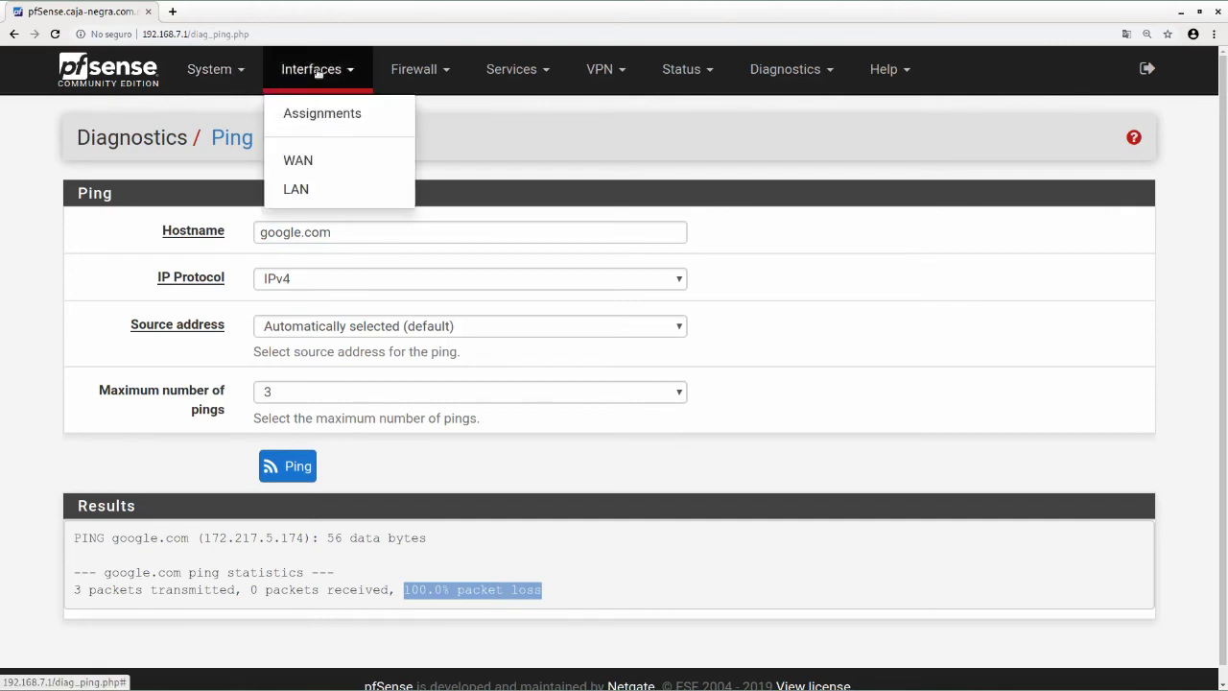
click(217, 71)
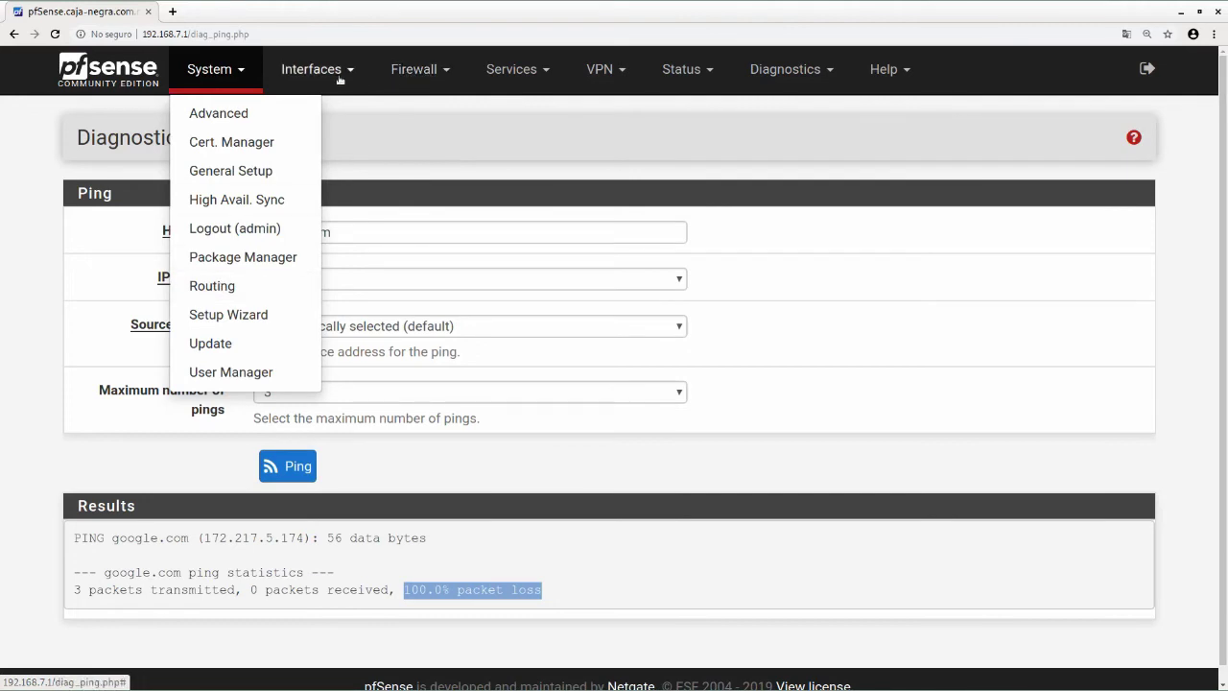
click(215, 119)
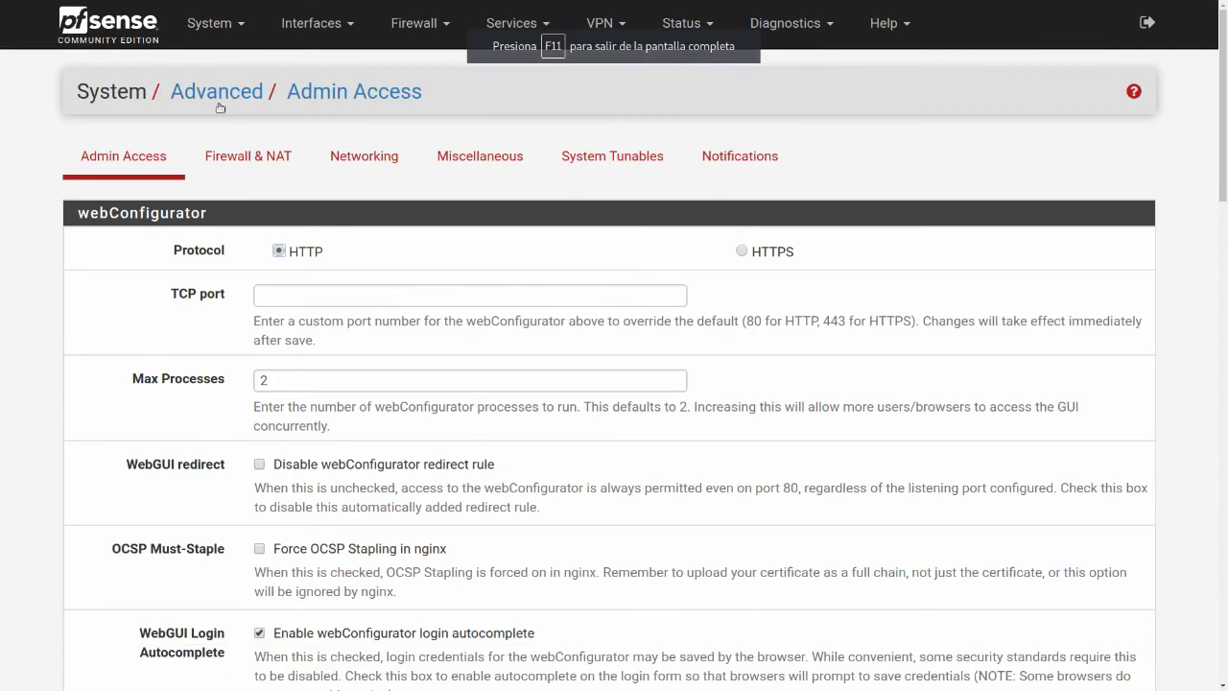
scroll(86, 309, down, 3)
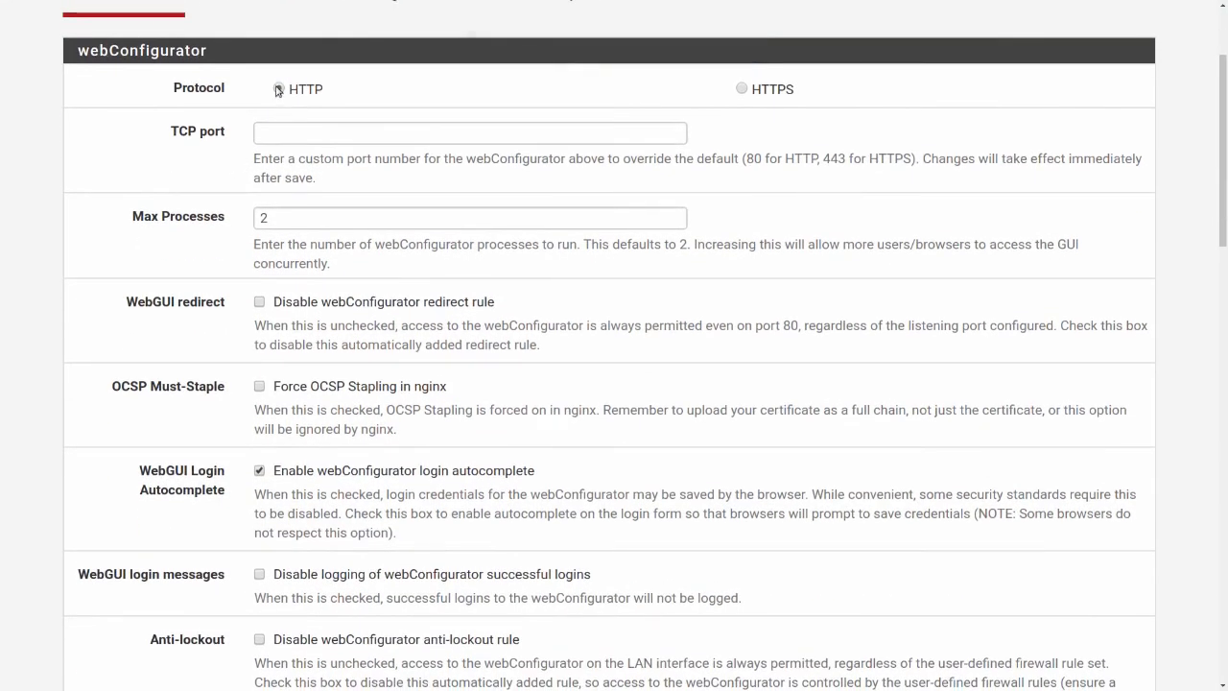
scroll(188, 158, up, 3)
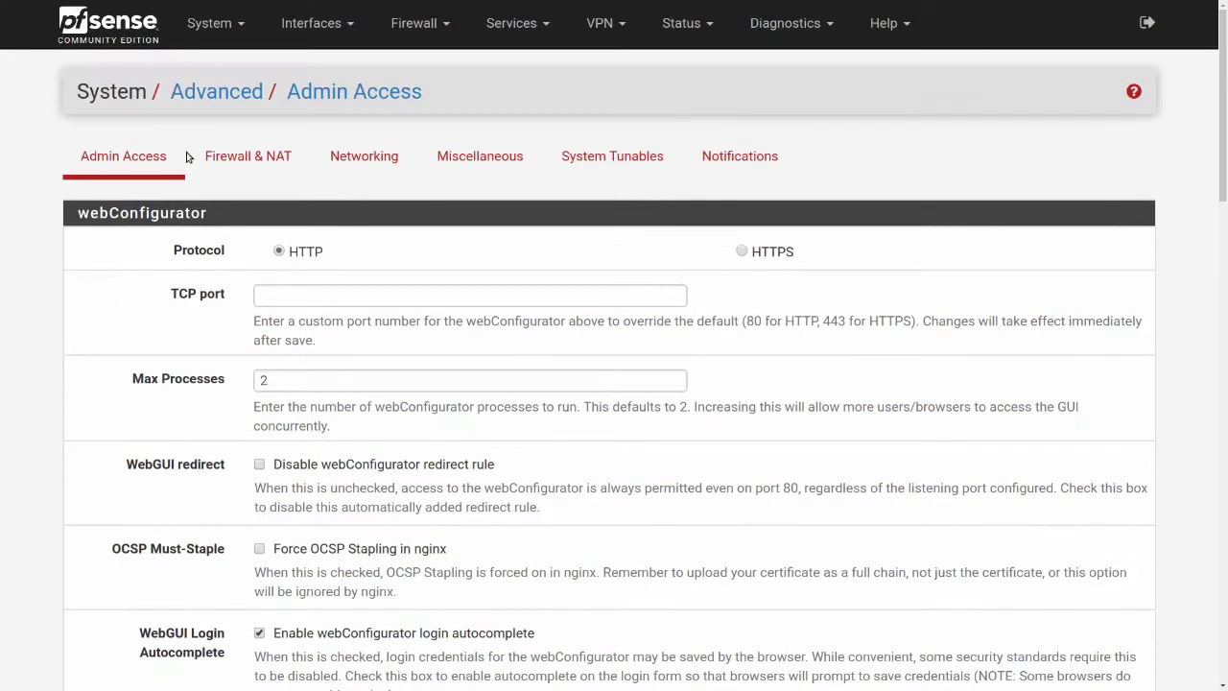
scroll(168, 276, down, 7)
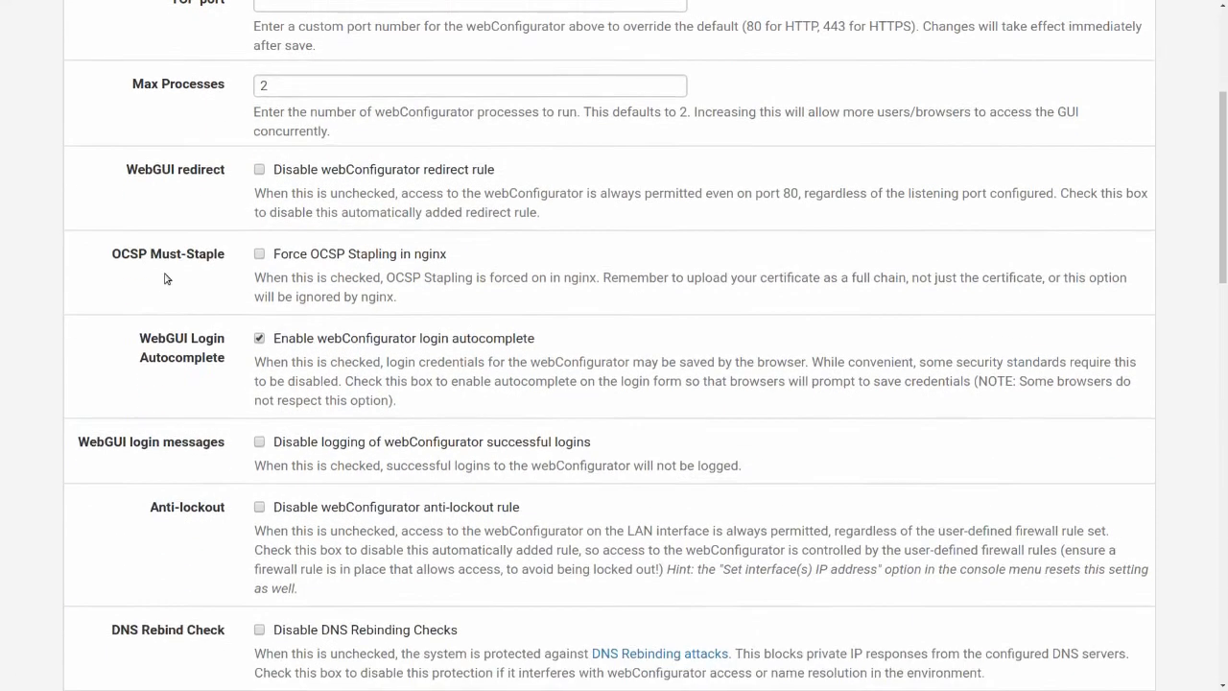
scroll(166, 278, down, 8)
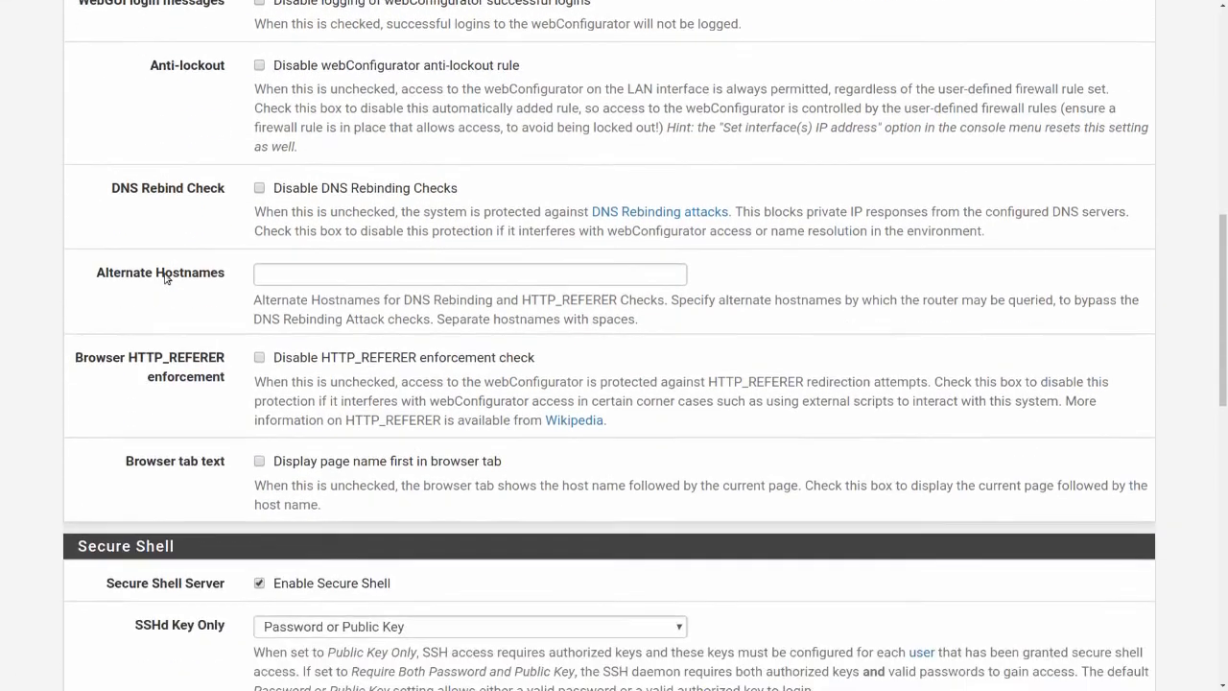
scroll(165, 278, down, 6)
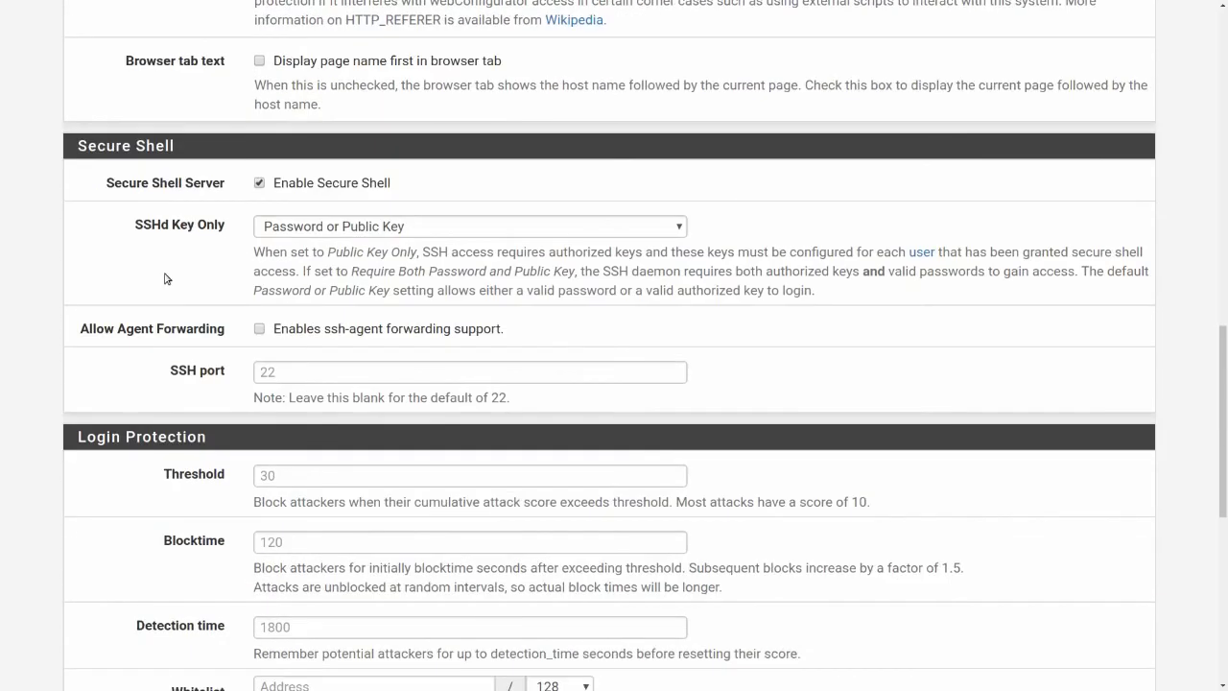
scroll(165, 279, down, 4)
scroll(165, 278, down, 3)
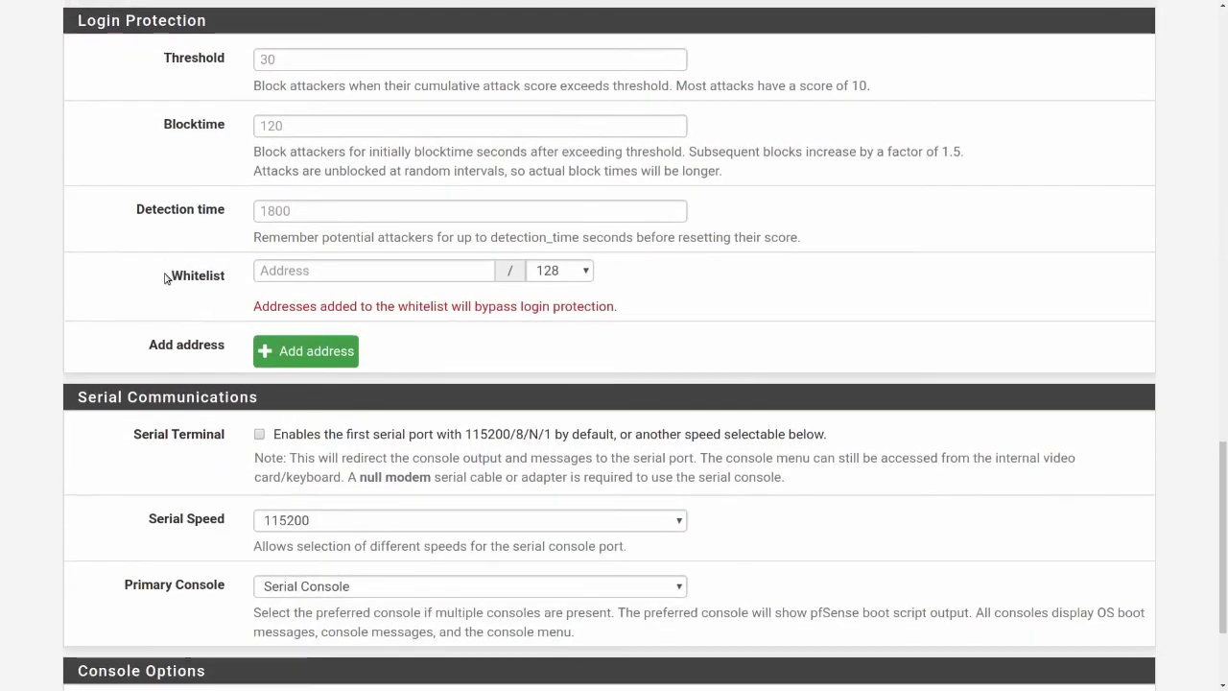
scroll(165, 278, down, 3)
scroll(165, 278, up, 20)
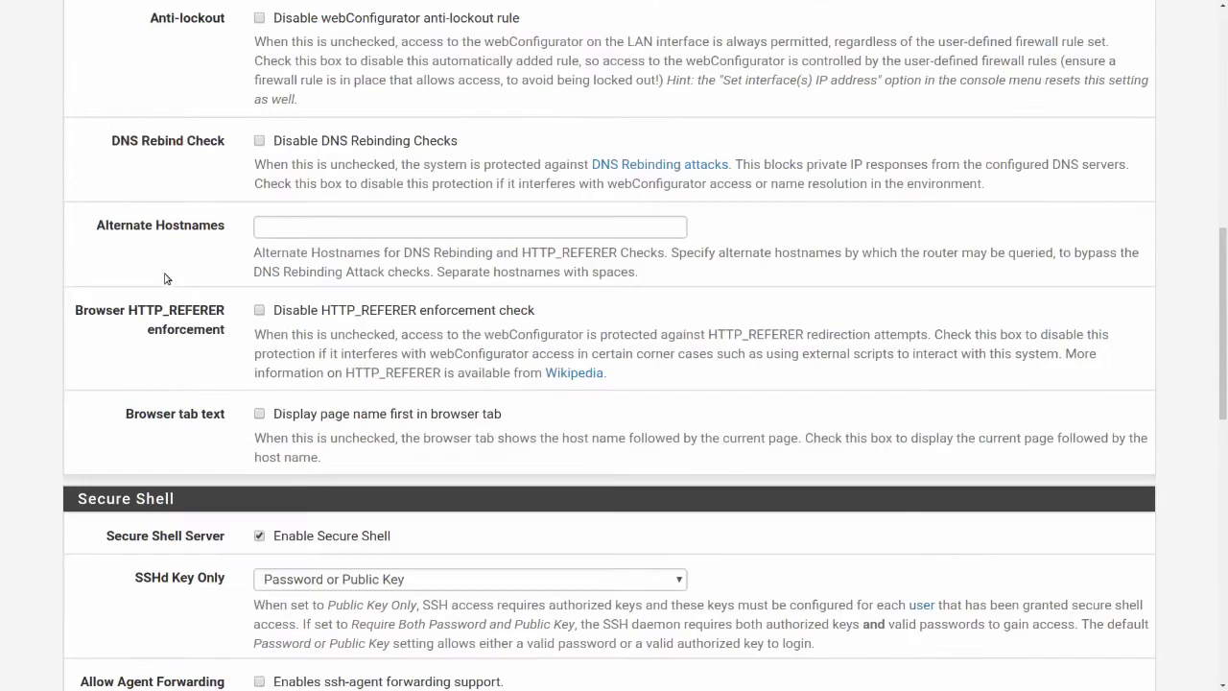
- Open the system's General Setup page and set the Hostname to pfsense
click(219, 23)
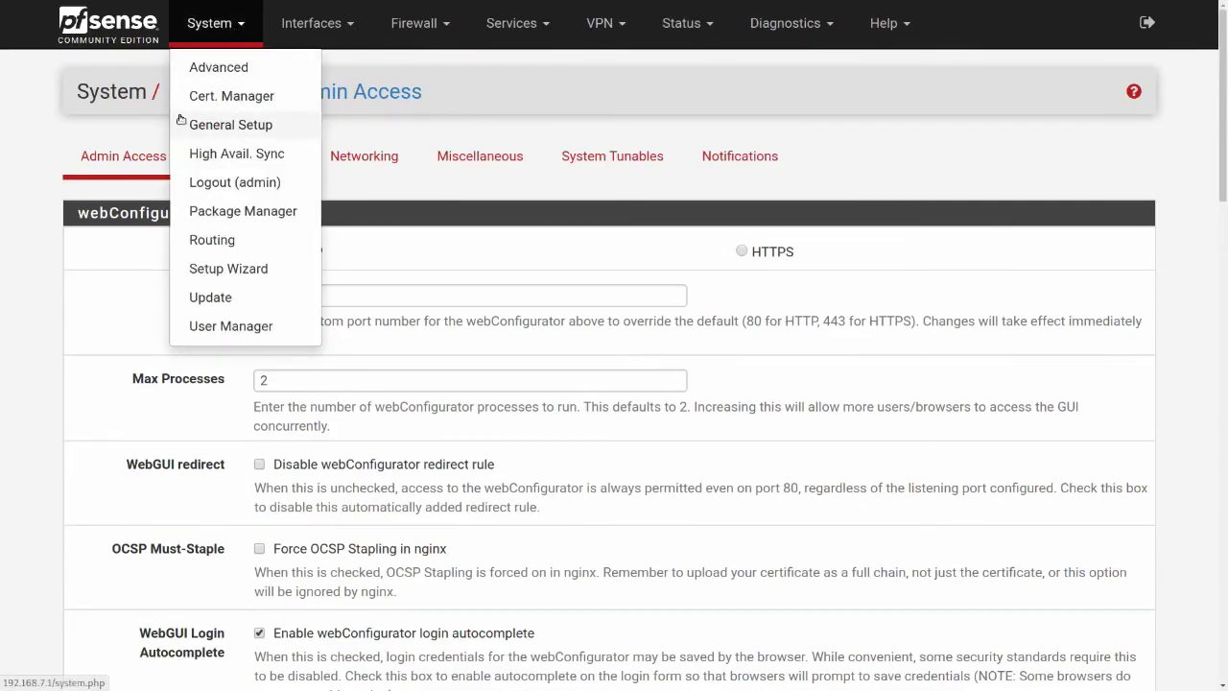
click(152, 150)
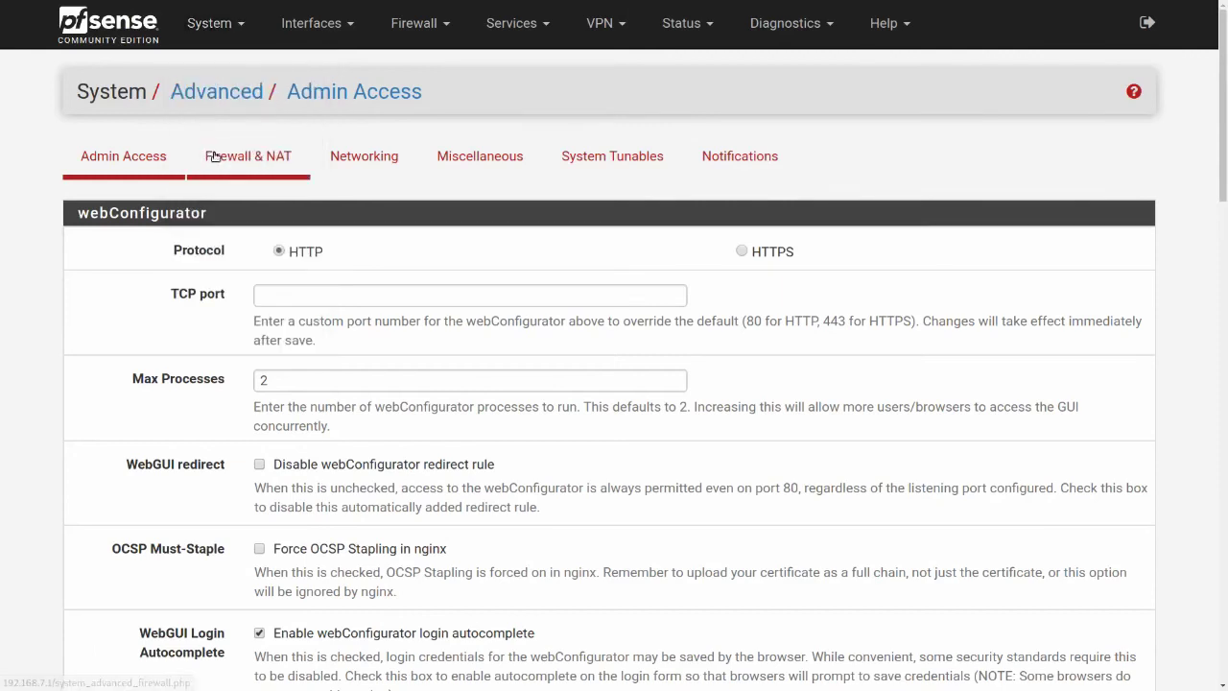
click(228, 29)
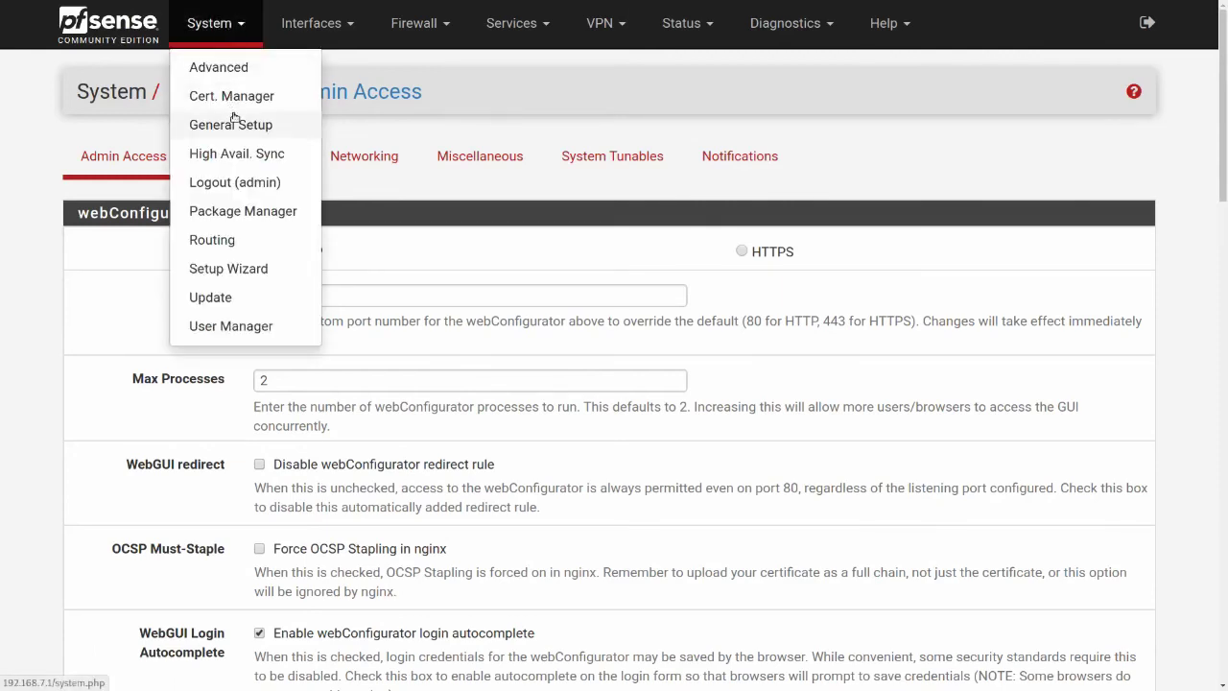
click(257, 132)
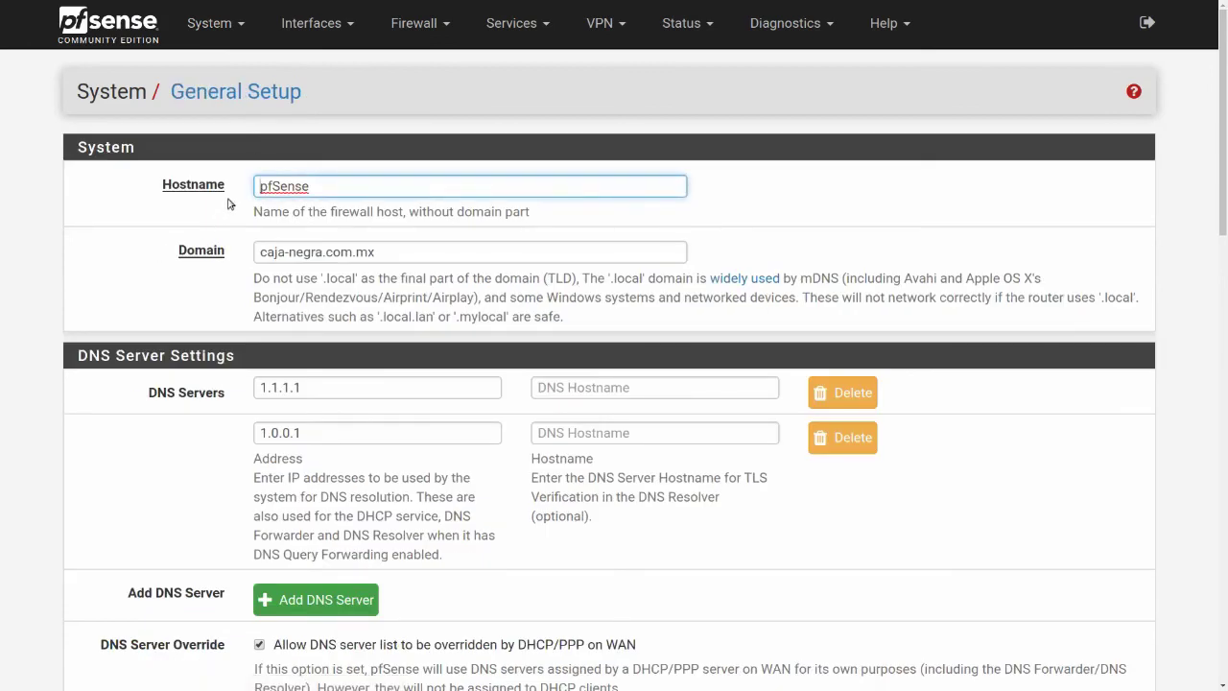
click(273, 186)
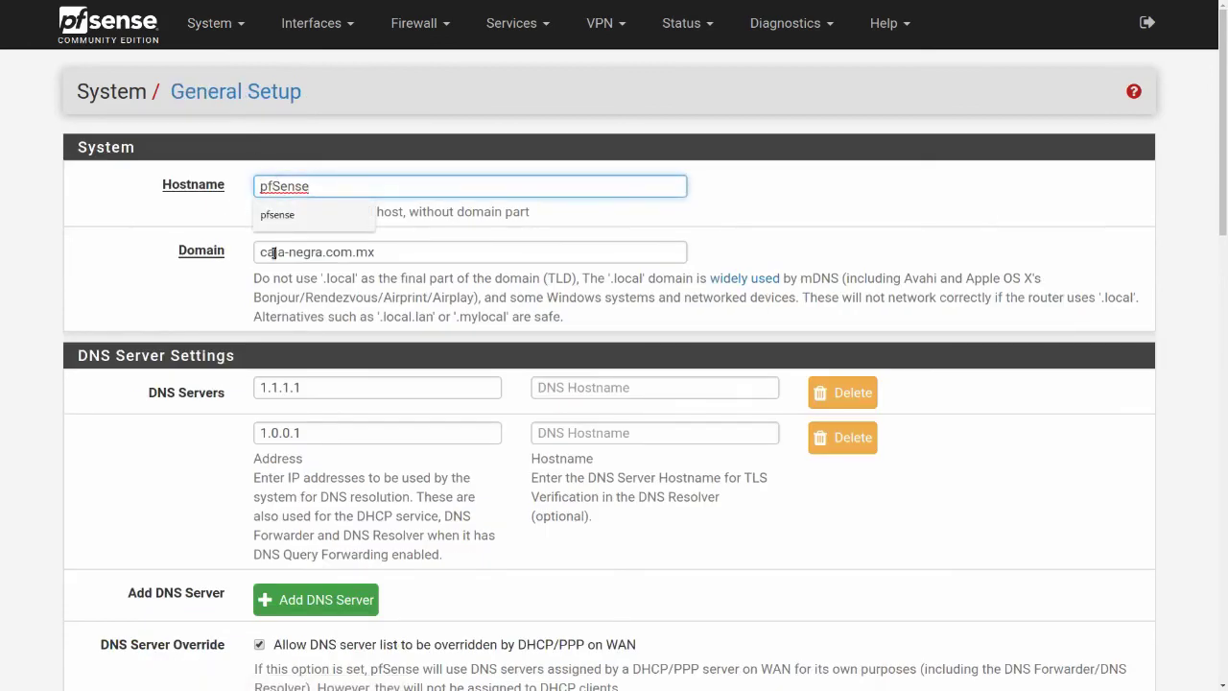
key(Down)
key(Return)
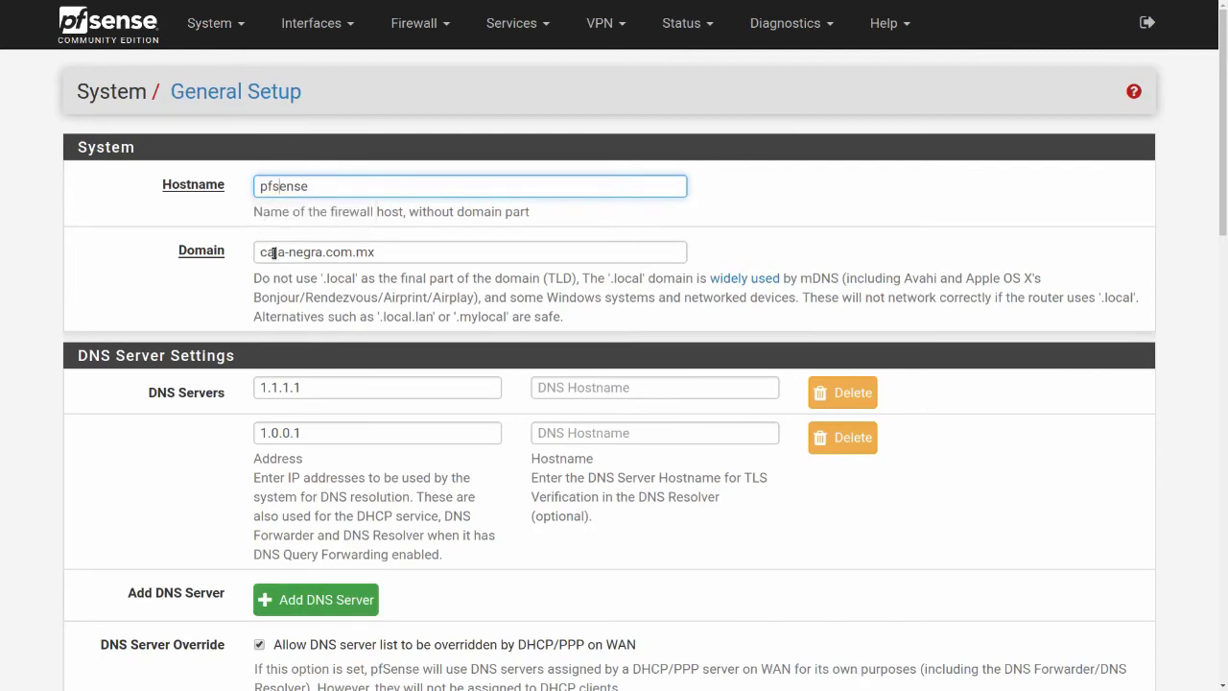
- Change the second DNS server to 9.9.9.9 and add a third DNS server with the address 8.8.8.8
click(158, 264)
scroll(157, 265, down, 1)
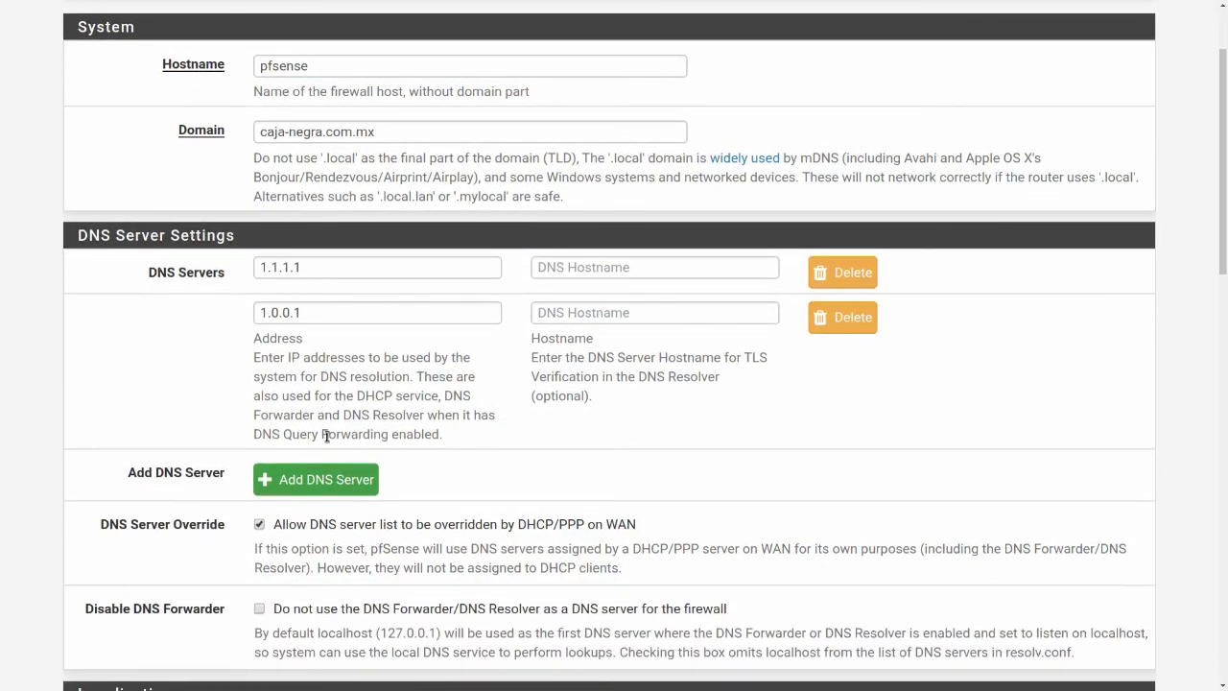
click(359, 316)
double_click(359, 316)
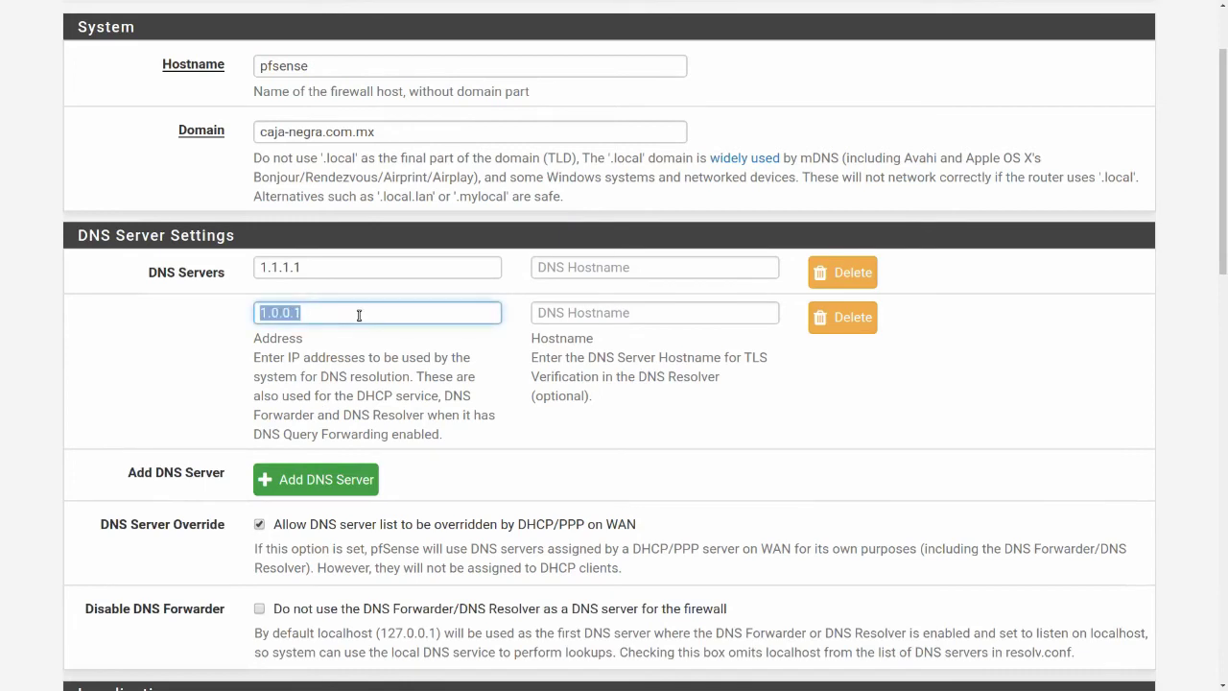
text(9.9.9.9)
click(320, 488)
click(315, 359)
text(8.8.8.8)
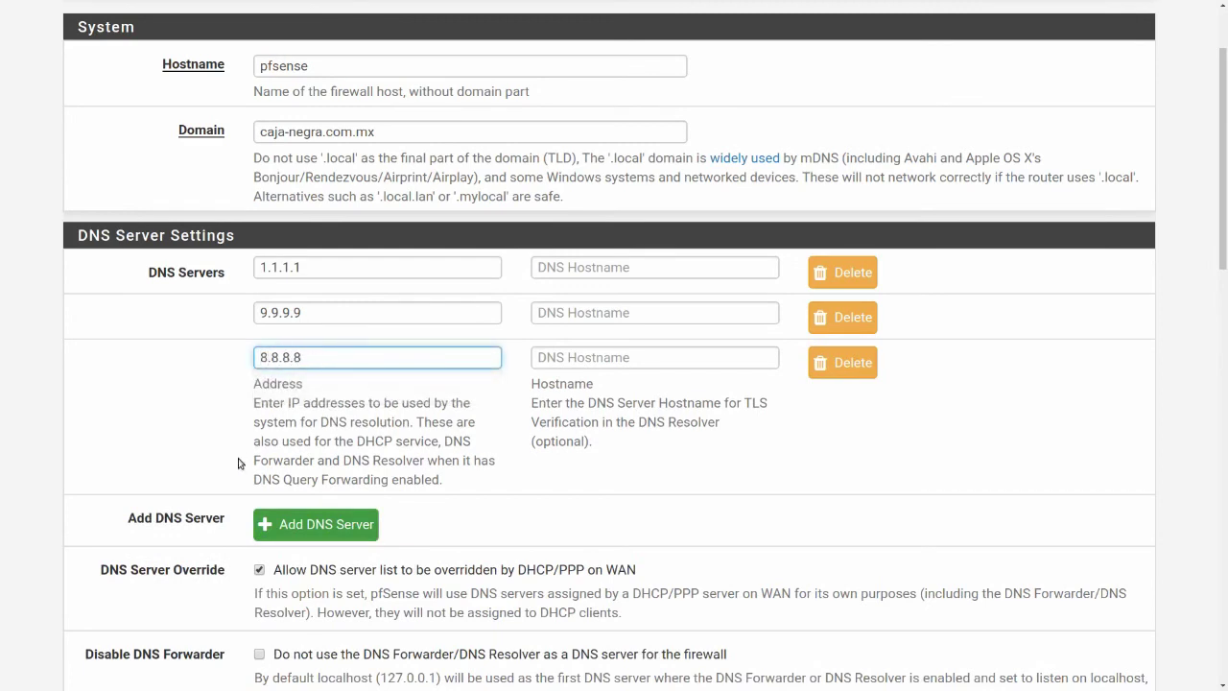
click(187, 407)
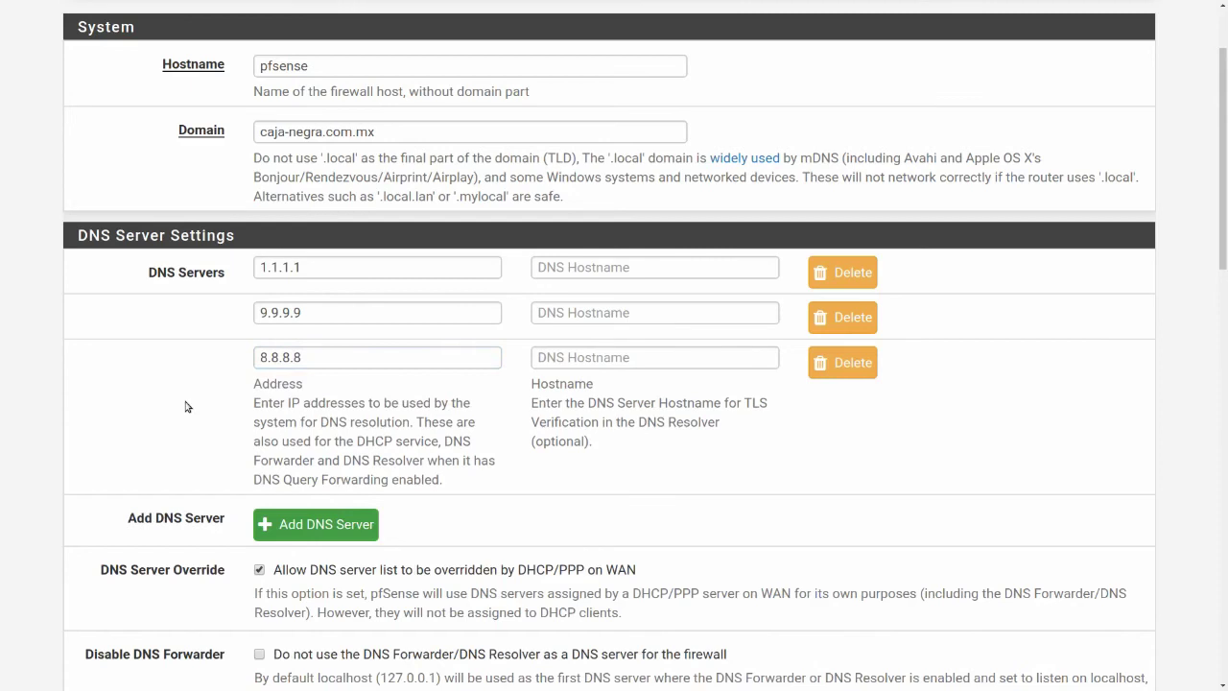
- Turn off the option that lets DHCP/PPP on WAN override the DNS server list
scroll(187, 406, down, 1)
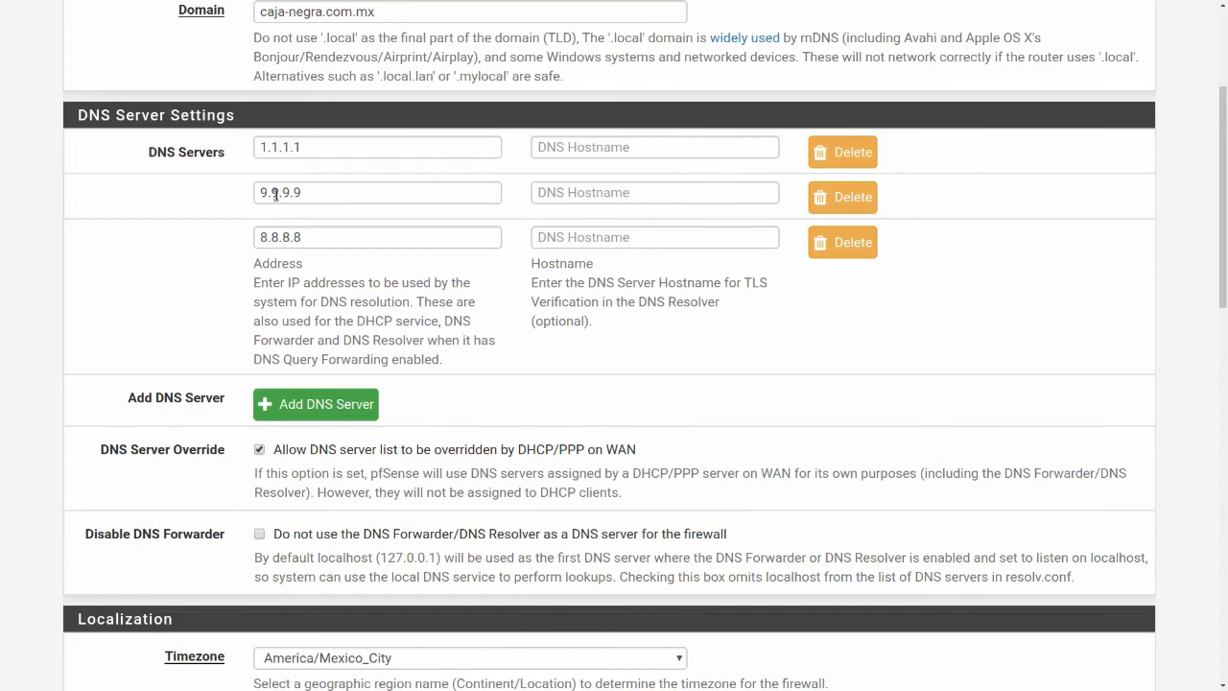
scroll(186, 317, down, 3)
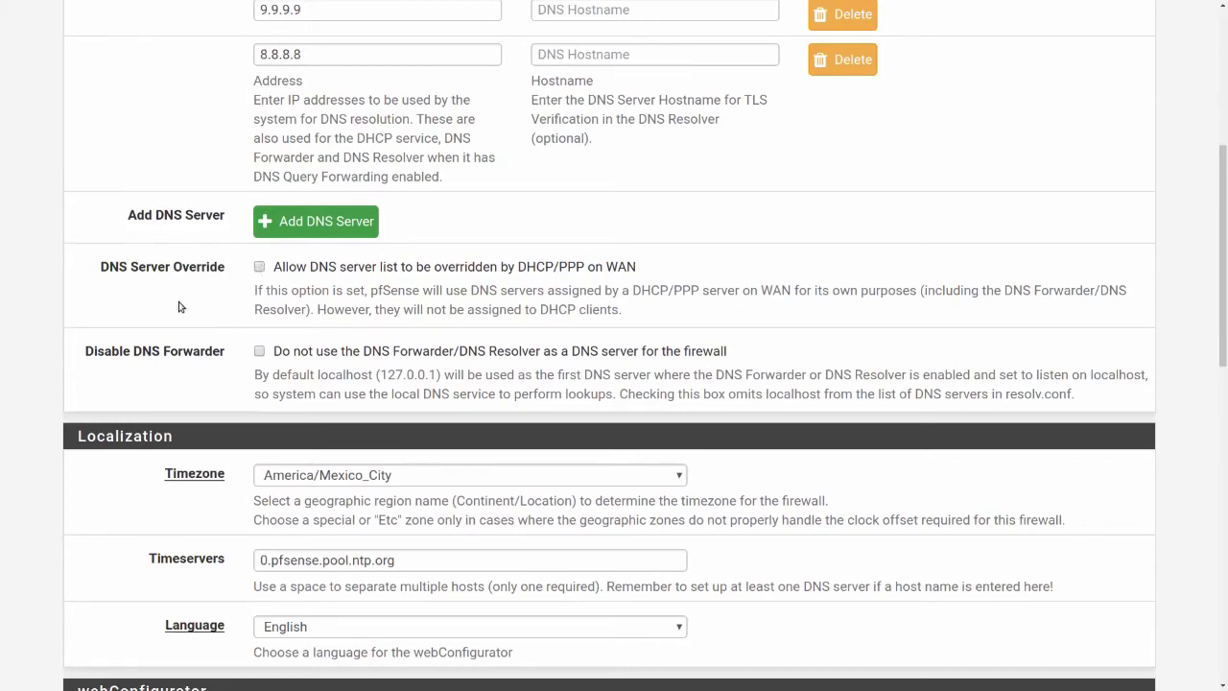
scroll(169, 295, down, 2)
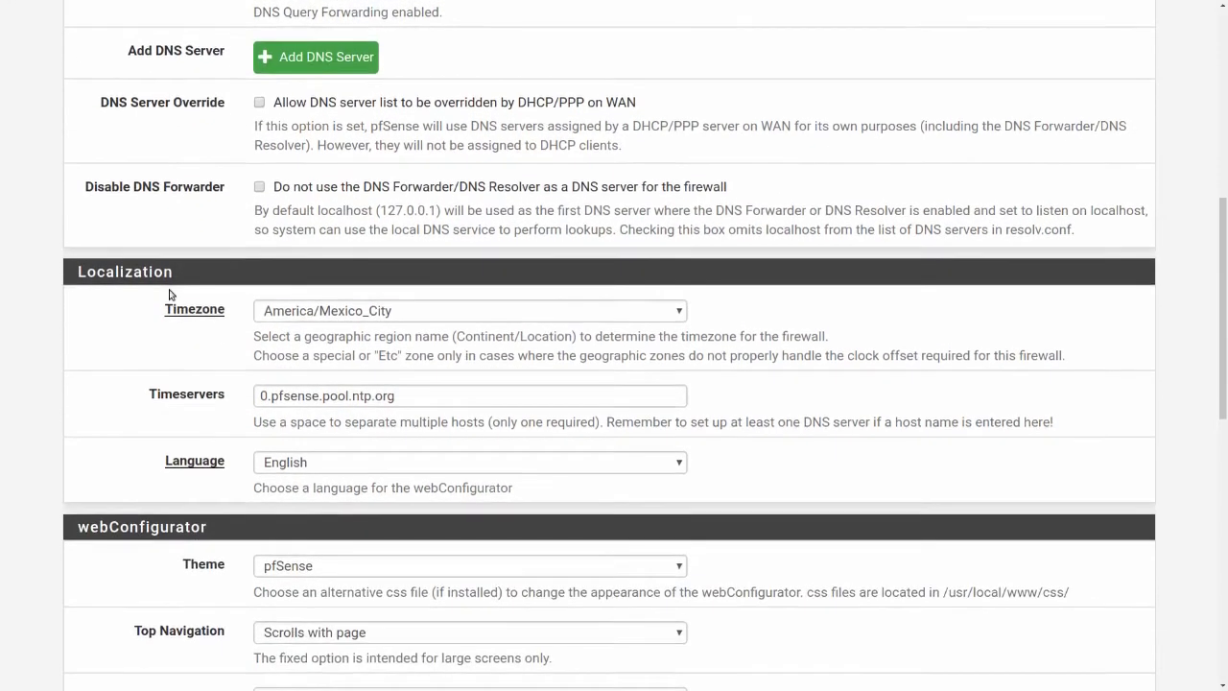
- Examine the available Language, Theme and Top Navigation options for the webConfigurator, keeping English, pfSense and Scrolls with page
scroll(144, 332, down, 2)
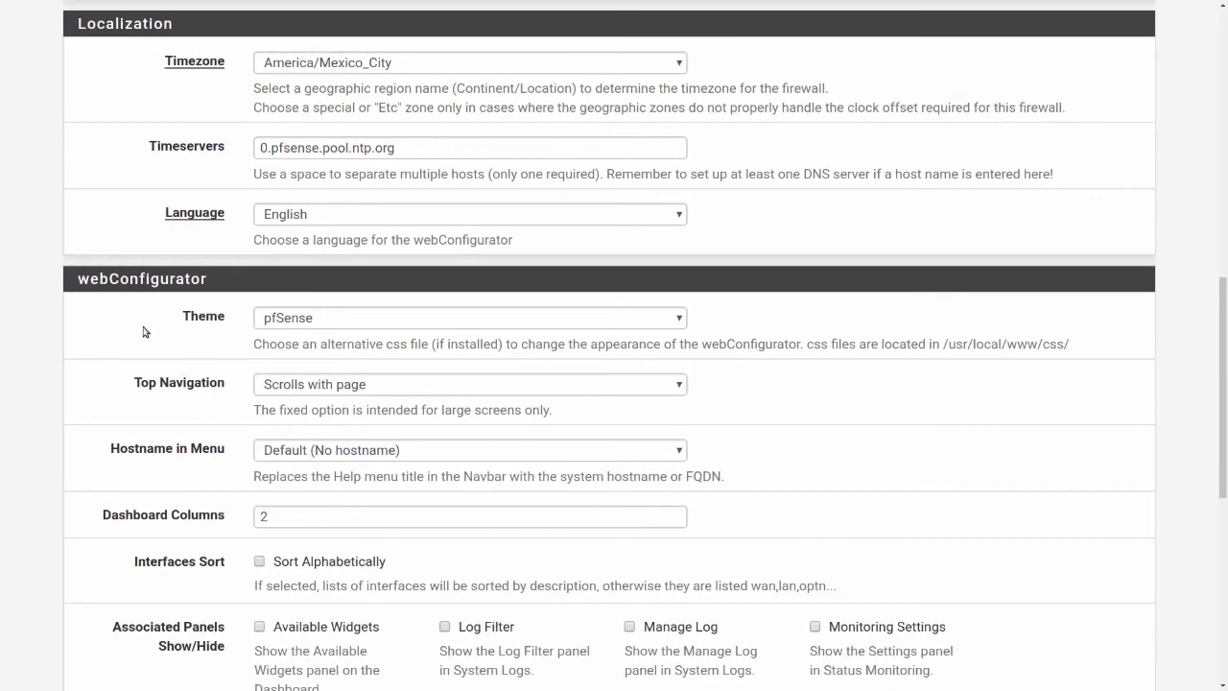
click(303, 222)
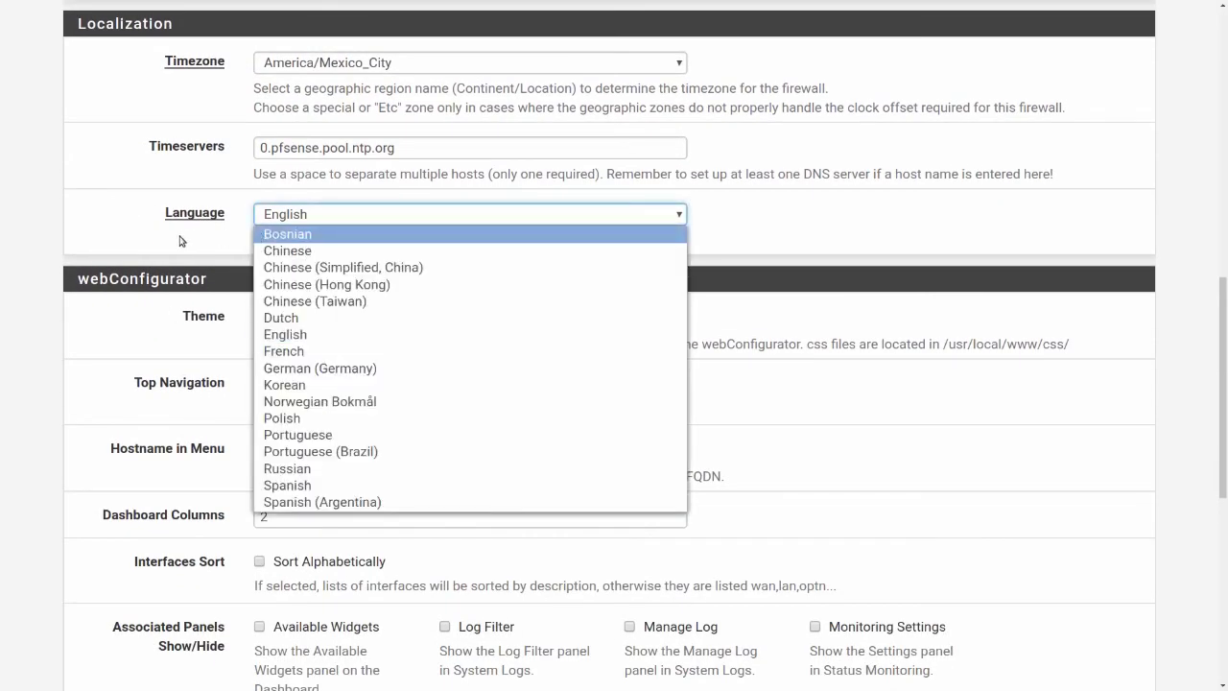
click(149, 229)
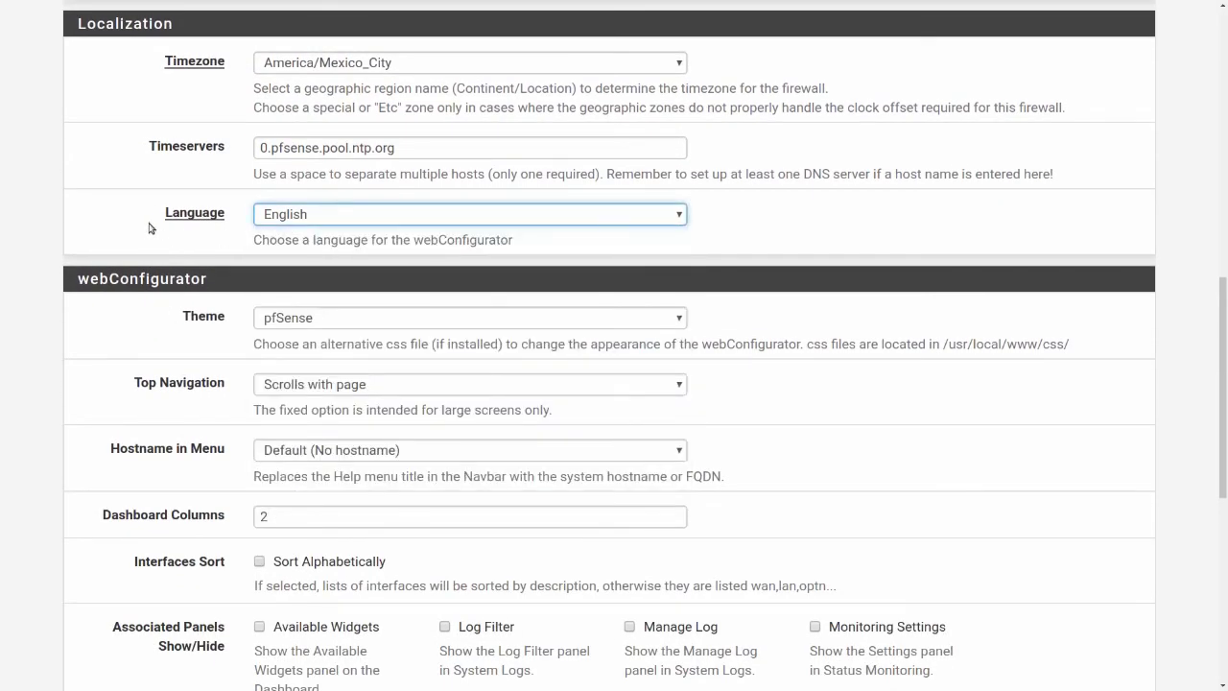
click(297, 214)
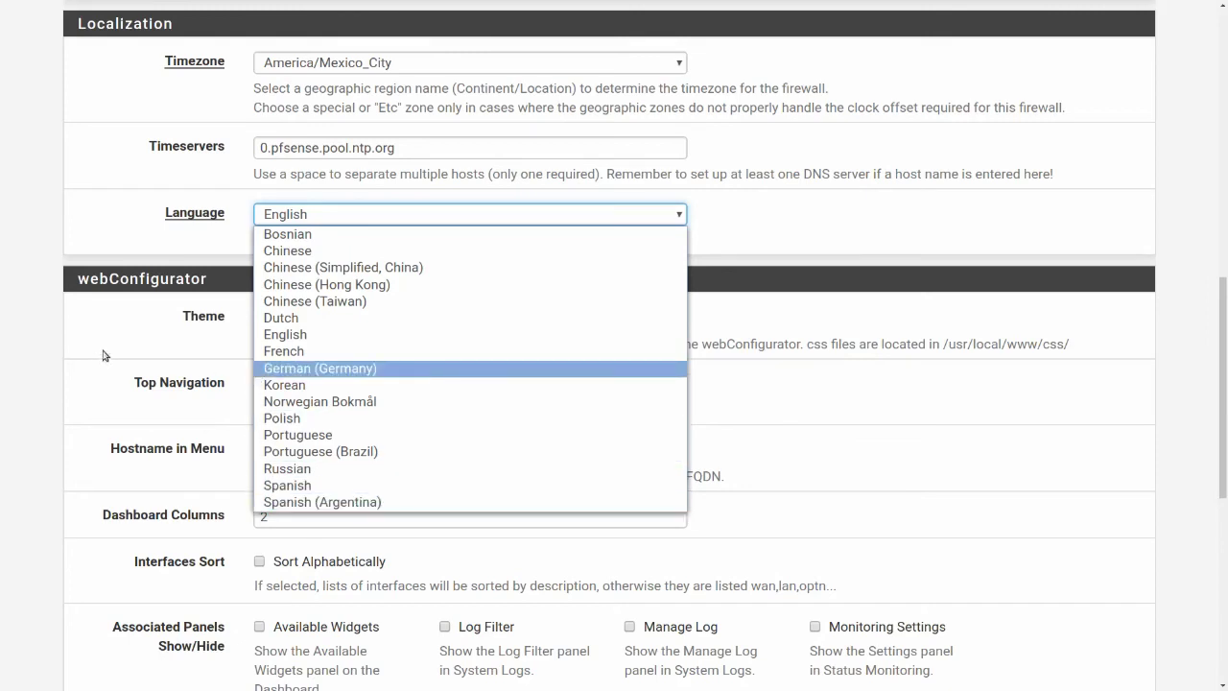
click(141, 329)
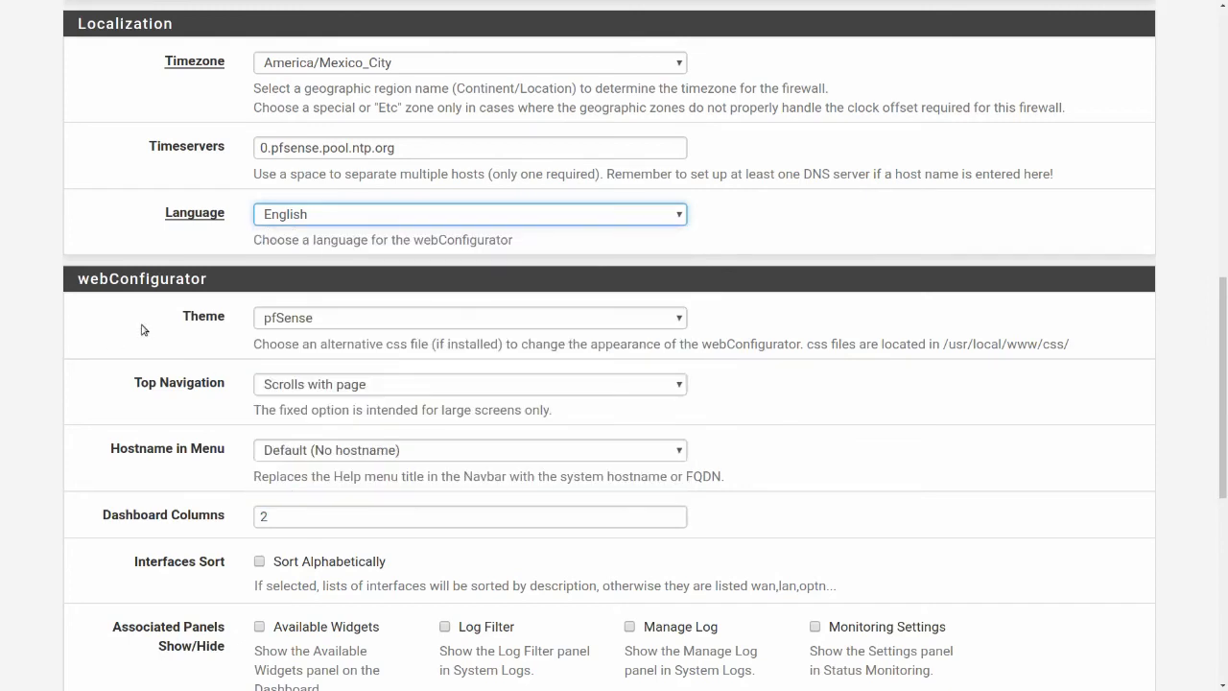
scroll(141, 329, down, 3)
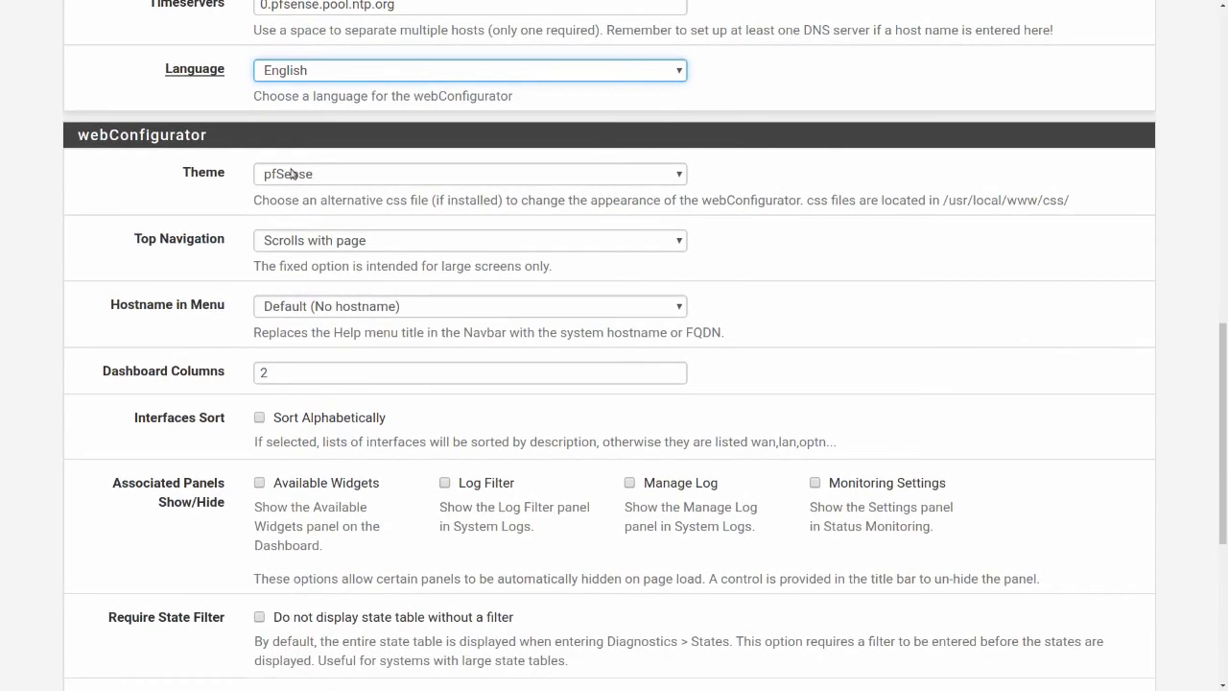
click(317, 175)
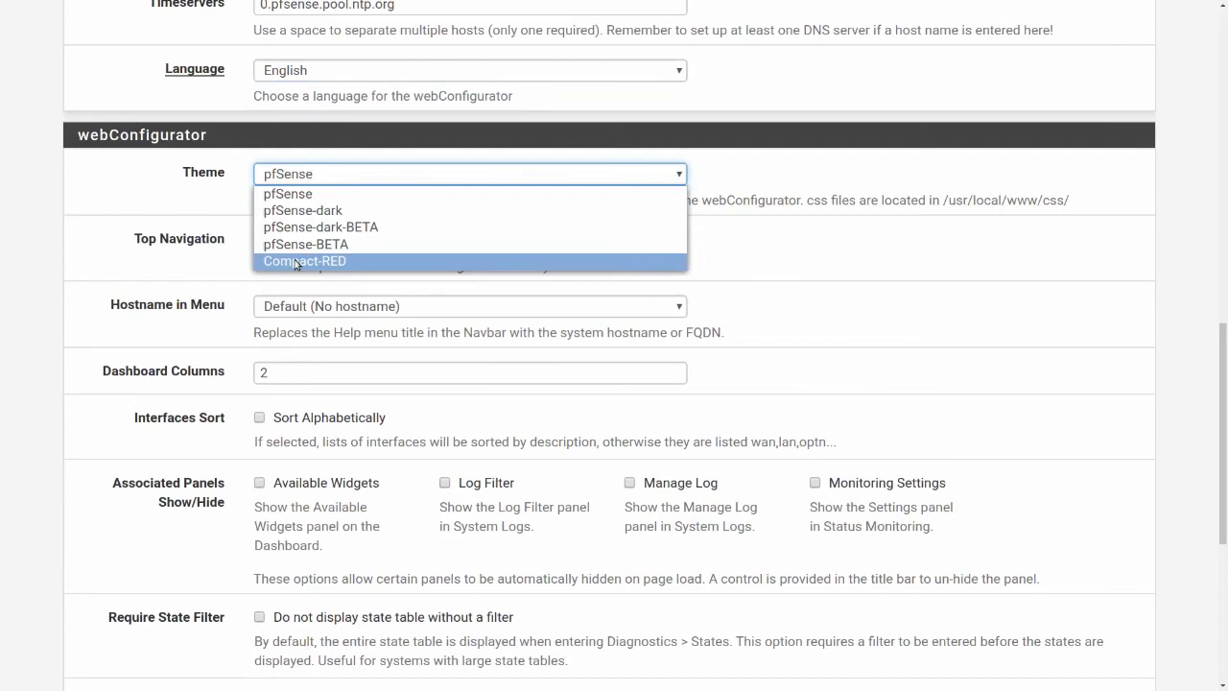
click(151, 223)
scroll(151, 222, down, 1)
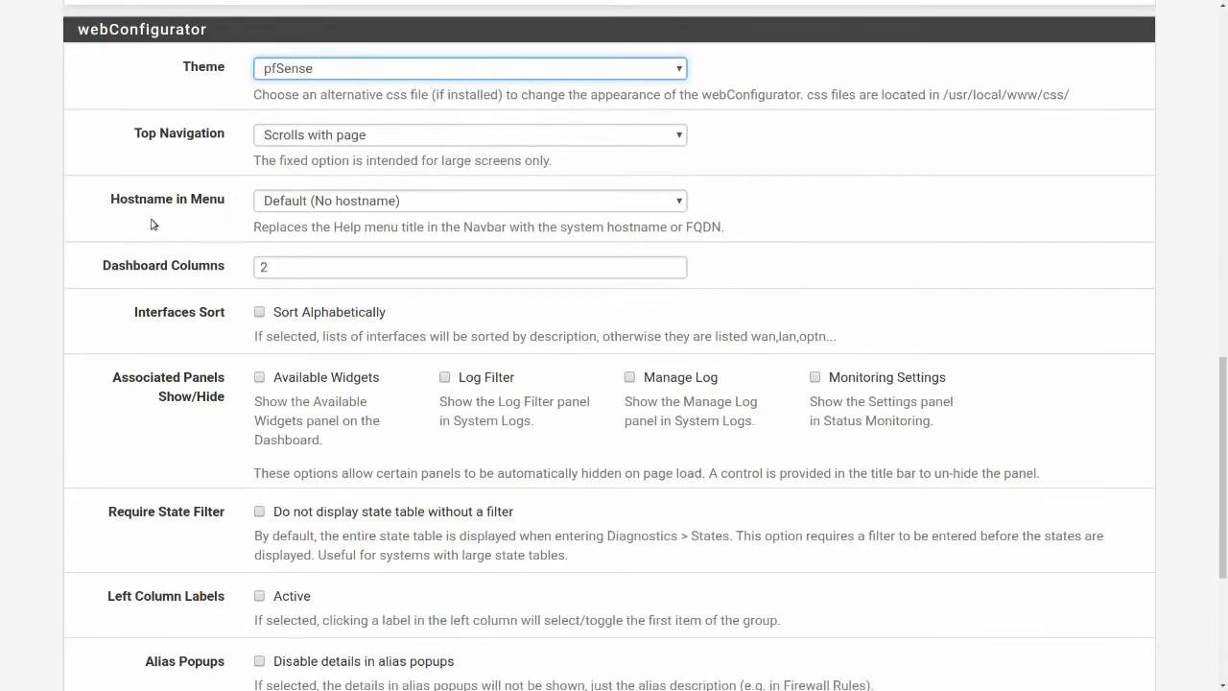
click(290, 142)
click(290, 142)
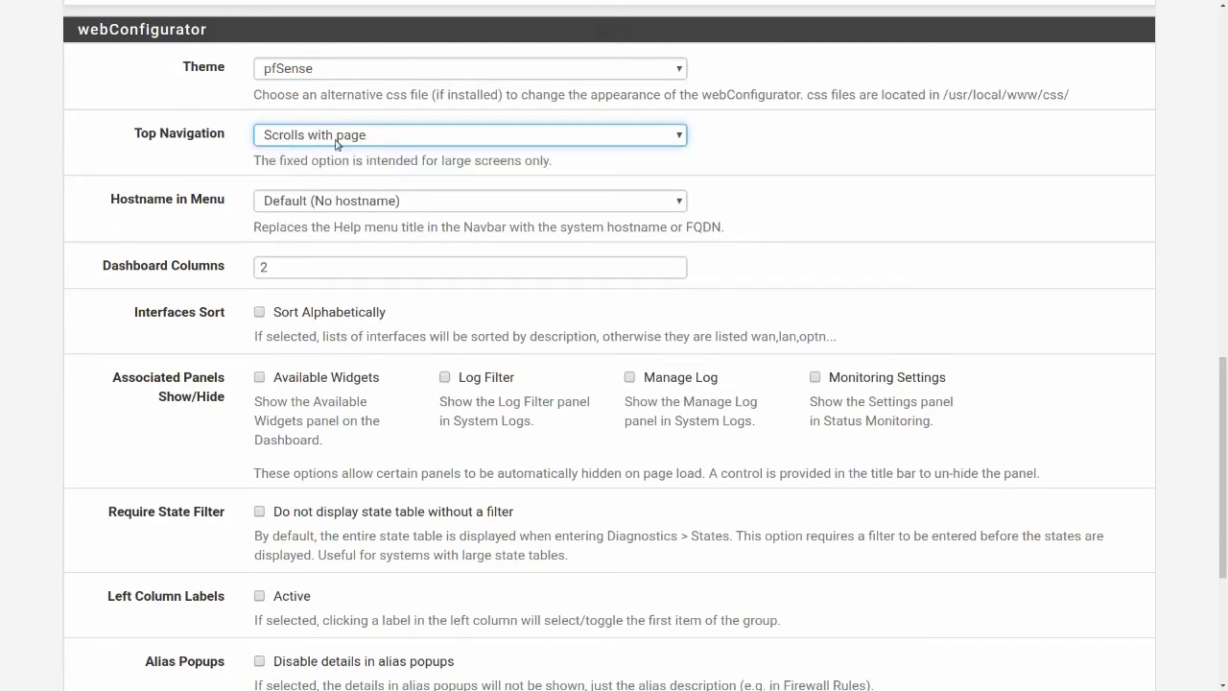
- Set the number of Dashboard Columns to 3
click(295, 265)
key(BackSpace)
text(3)
click(105, 281)
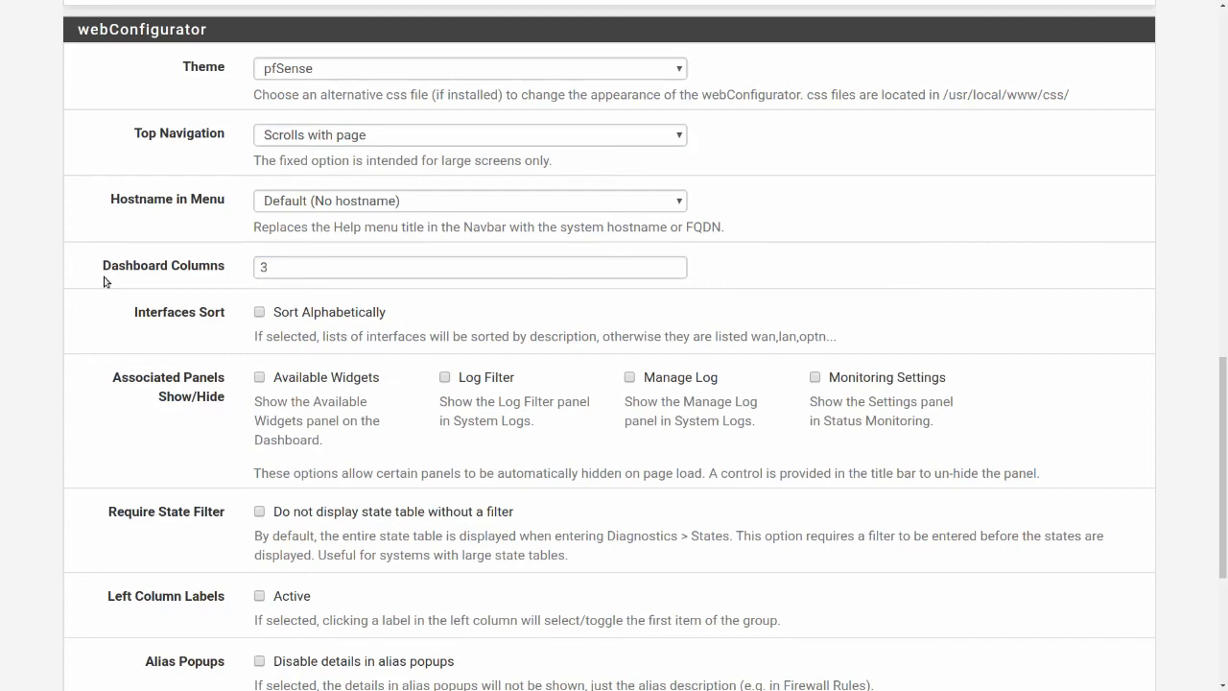
- Enable the Available Widgets and Log Filter associated panels, and check the remaining webConfigurator options
scroll(106, 281, down, 3)
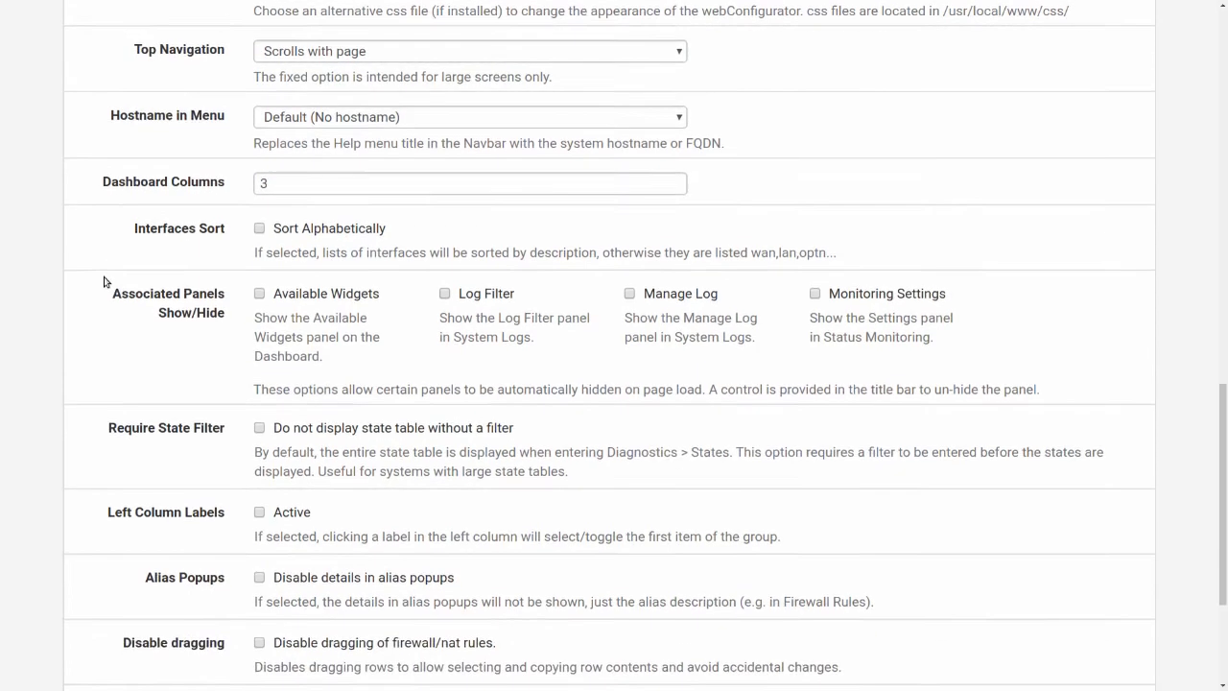
scroll(105, 281, down, 2)
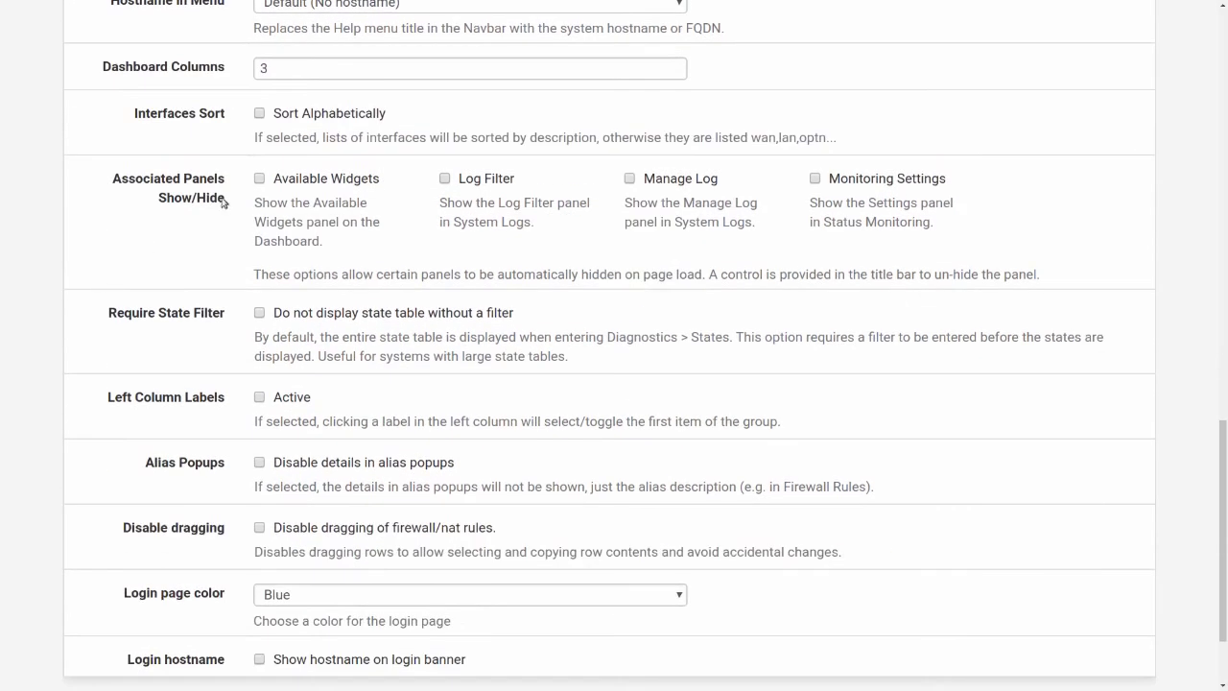
click(259, 186)
click(444, 179)
scroll(121, 400, down, 3)
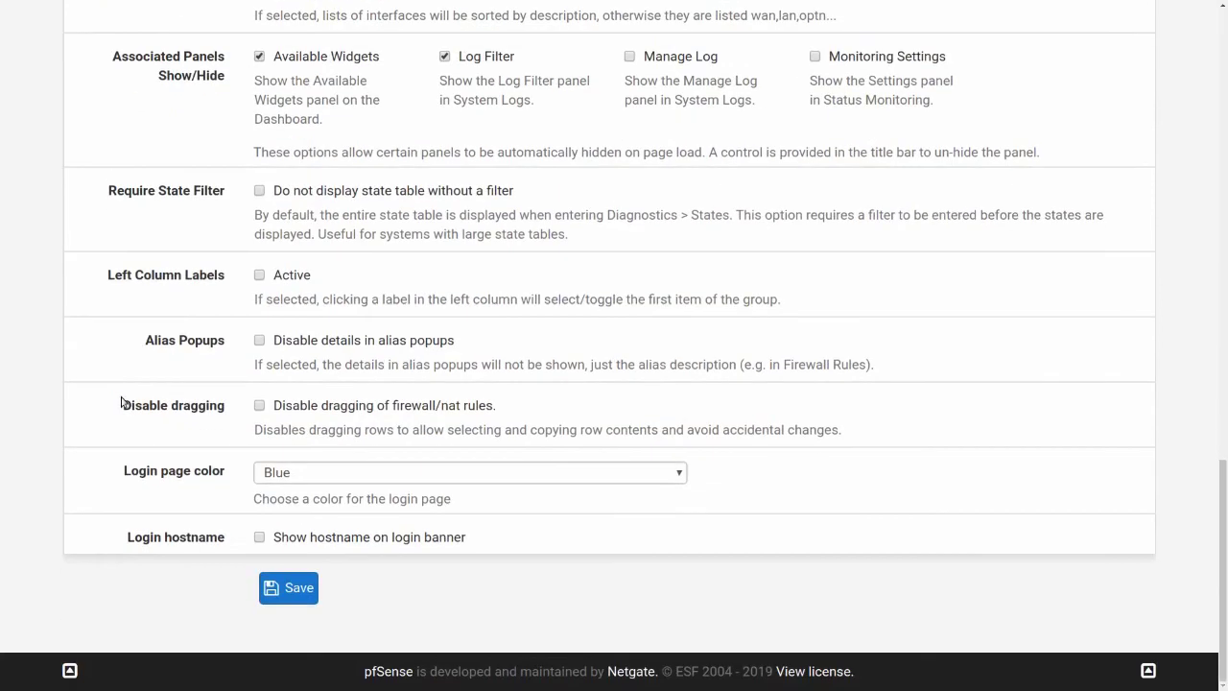
scroll(122, 401, up, 3)
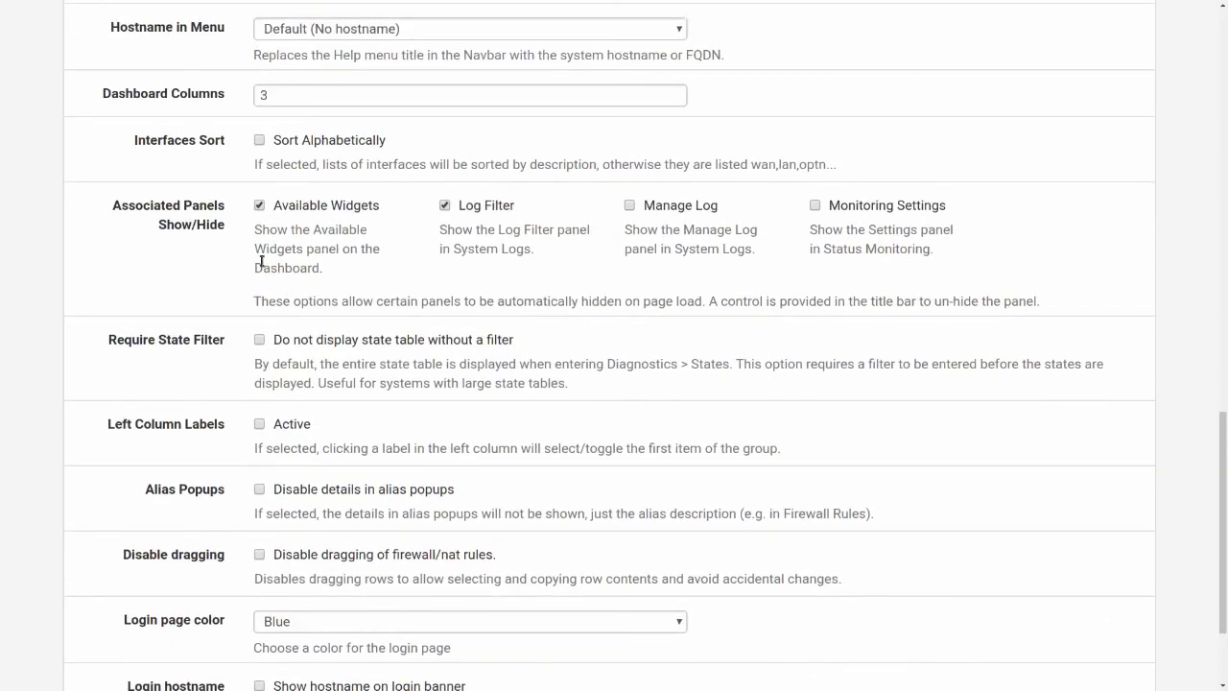
scroll(261, 261, down, 3)
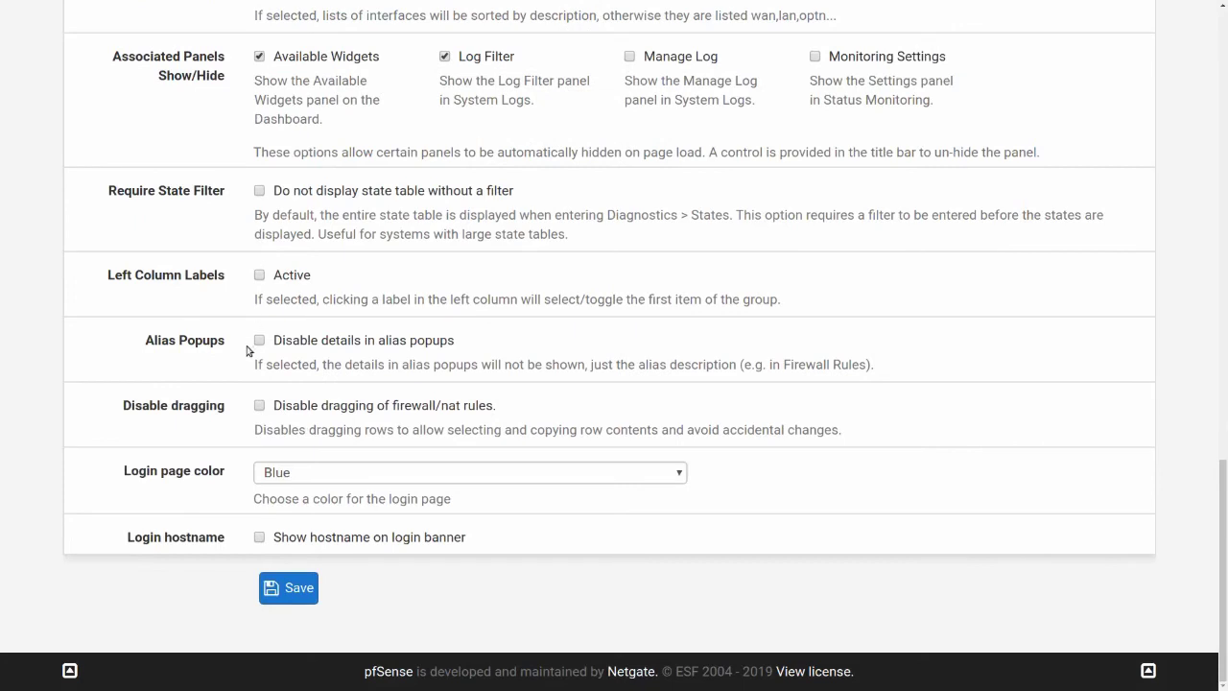
- Set the login page color to Green, show the hostname on the login banner, and save the general settings
click(300, 475)
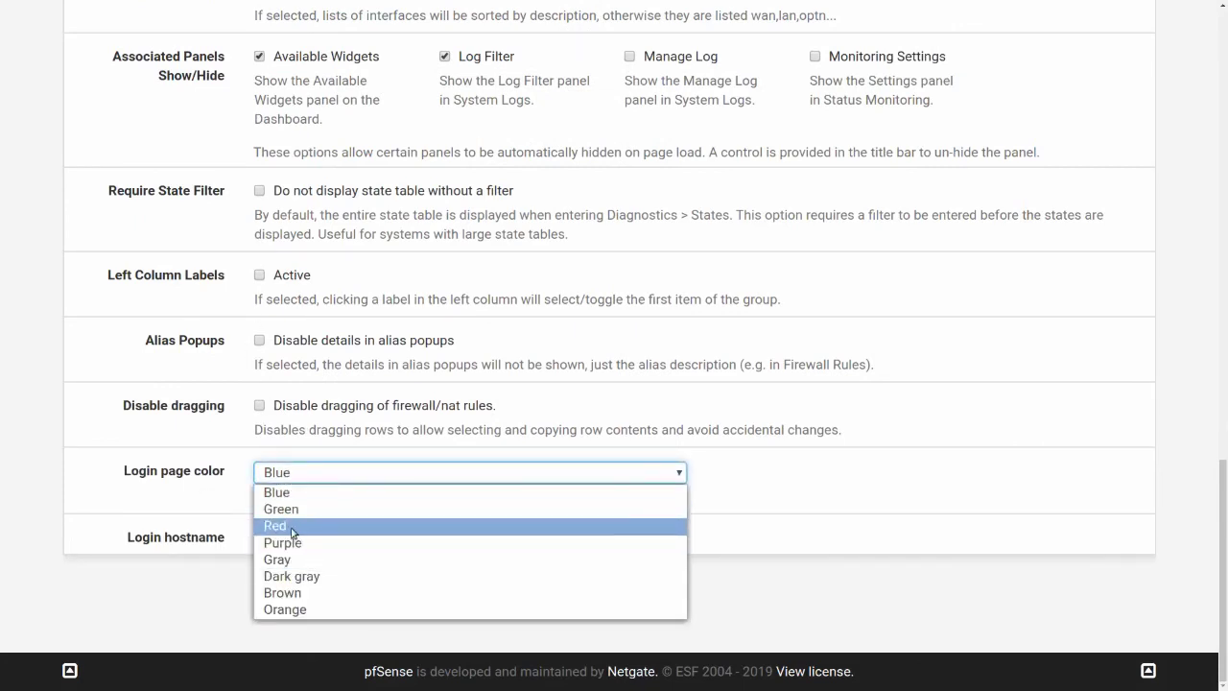
click(288, 509)
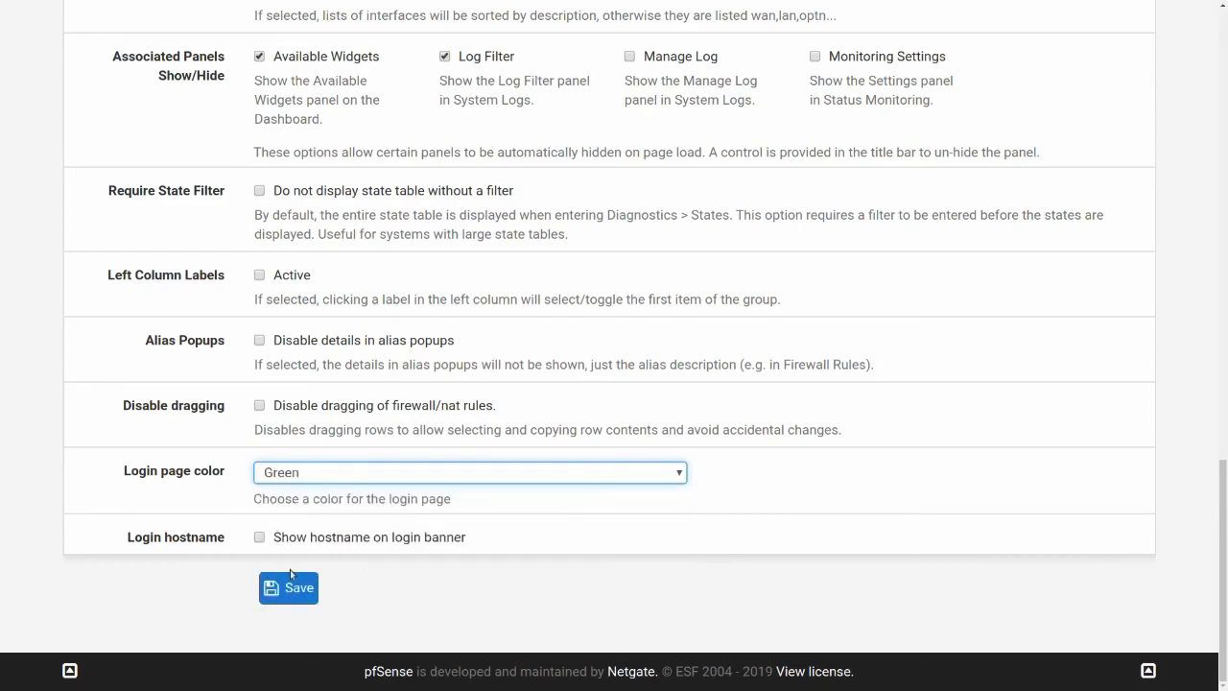
click(259, 539)
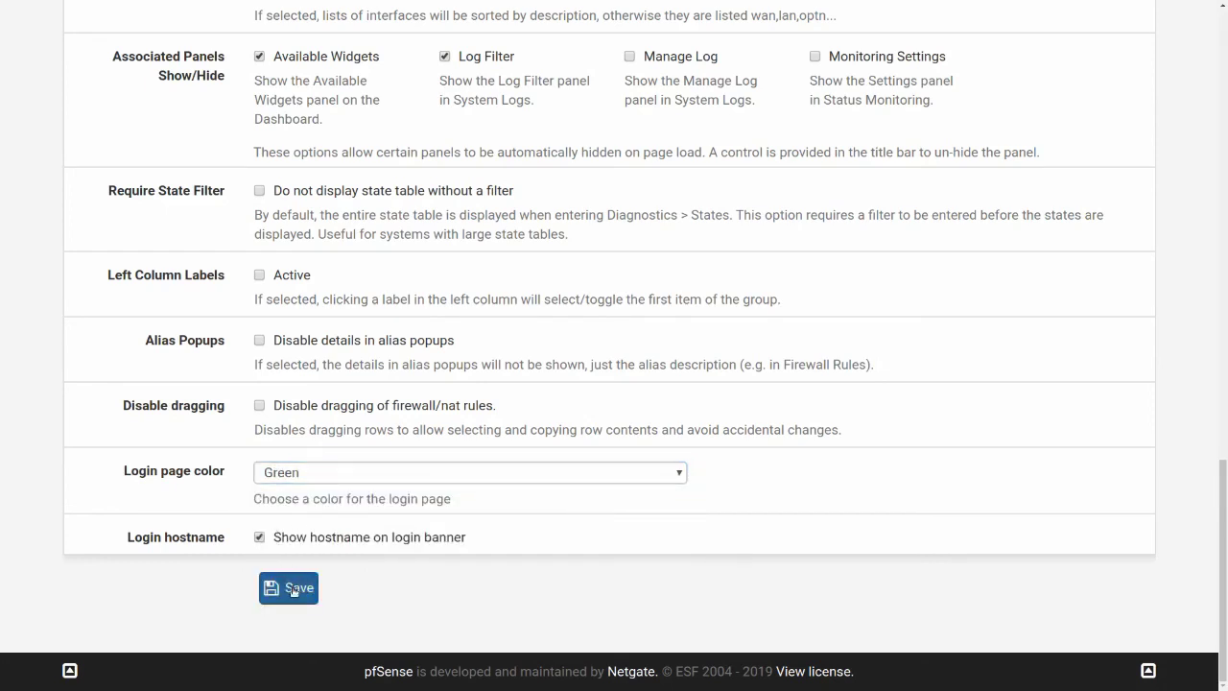
click(294, 590)
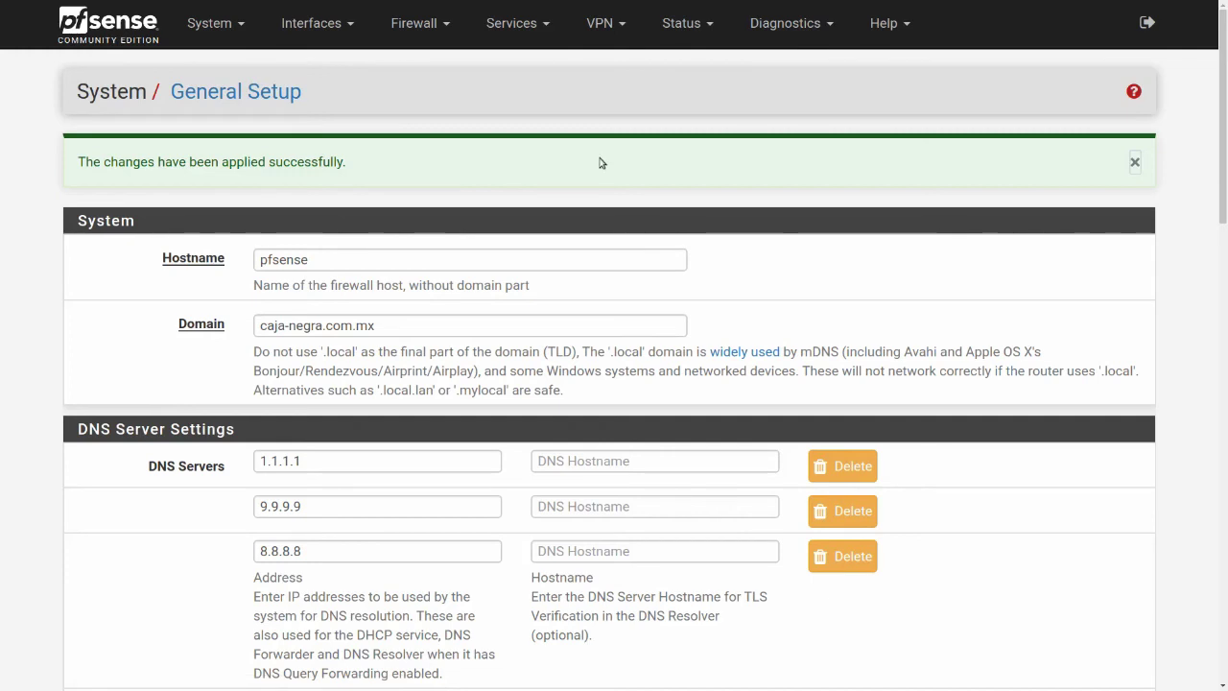
- Look over the System and Interfaces entries and return to the dashboard
click(229, 28)
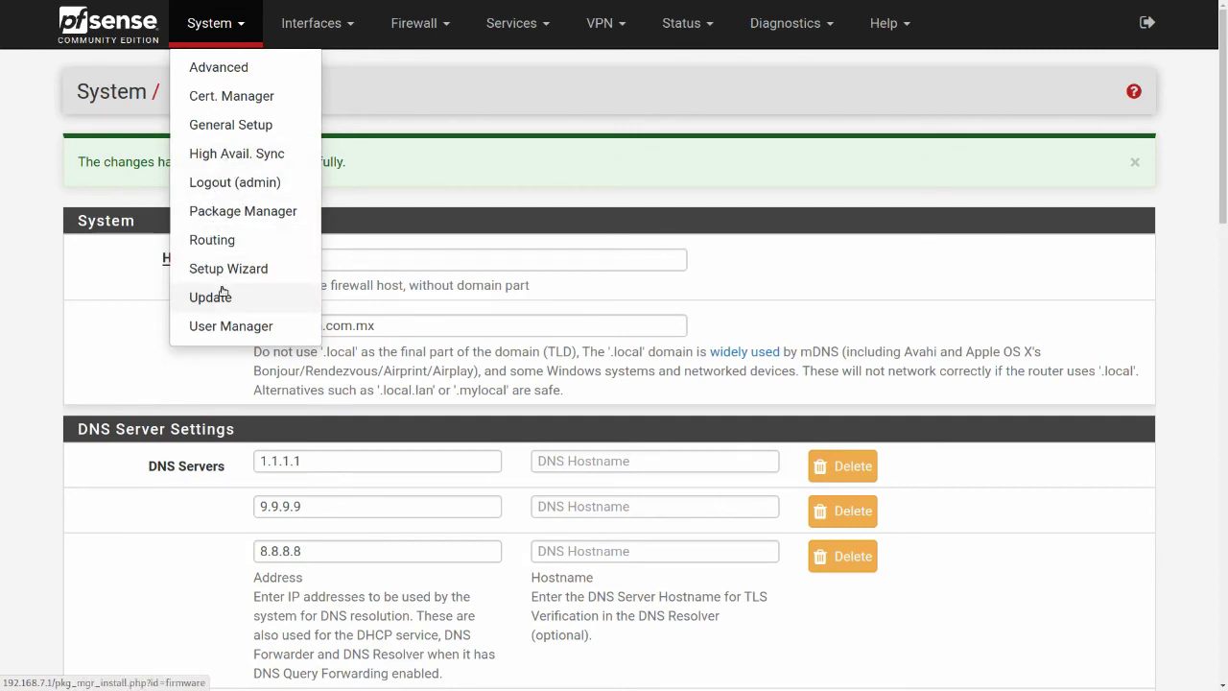
click(339, 27)
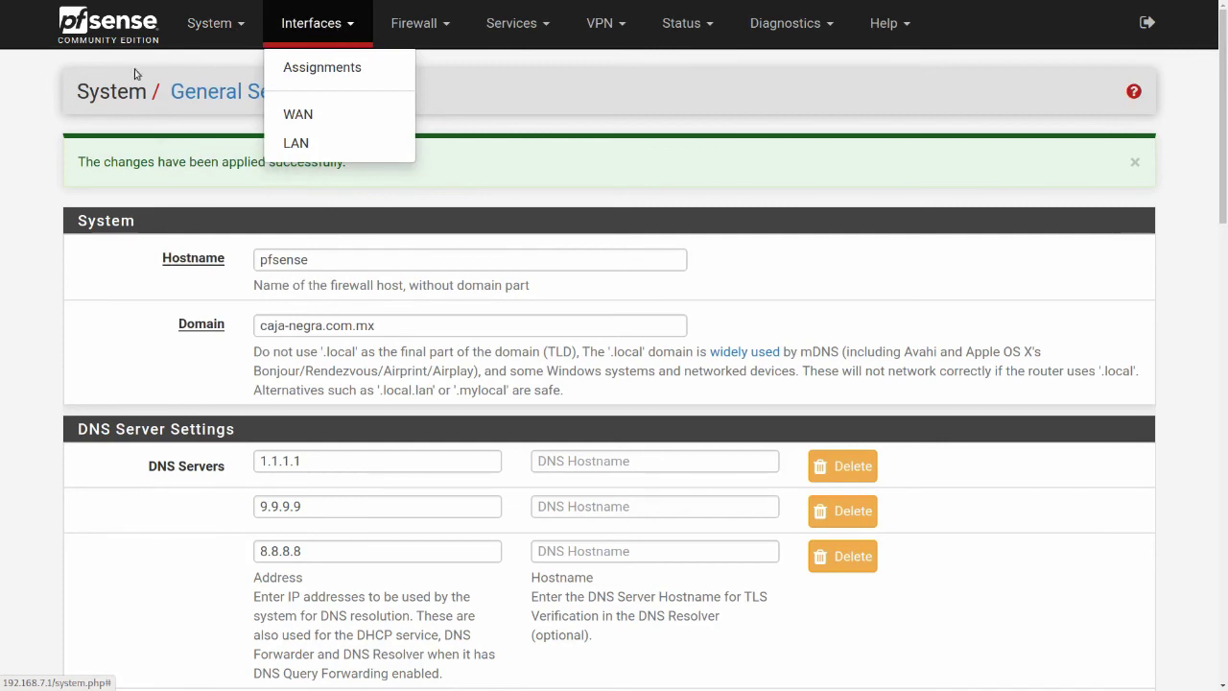
click(126, 38)
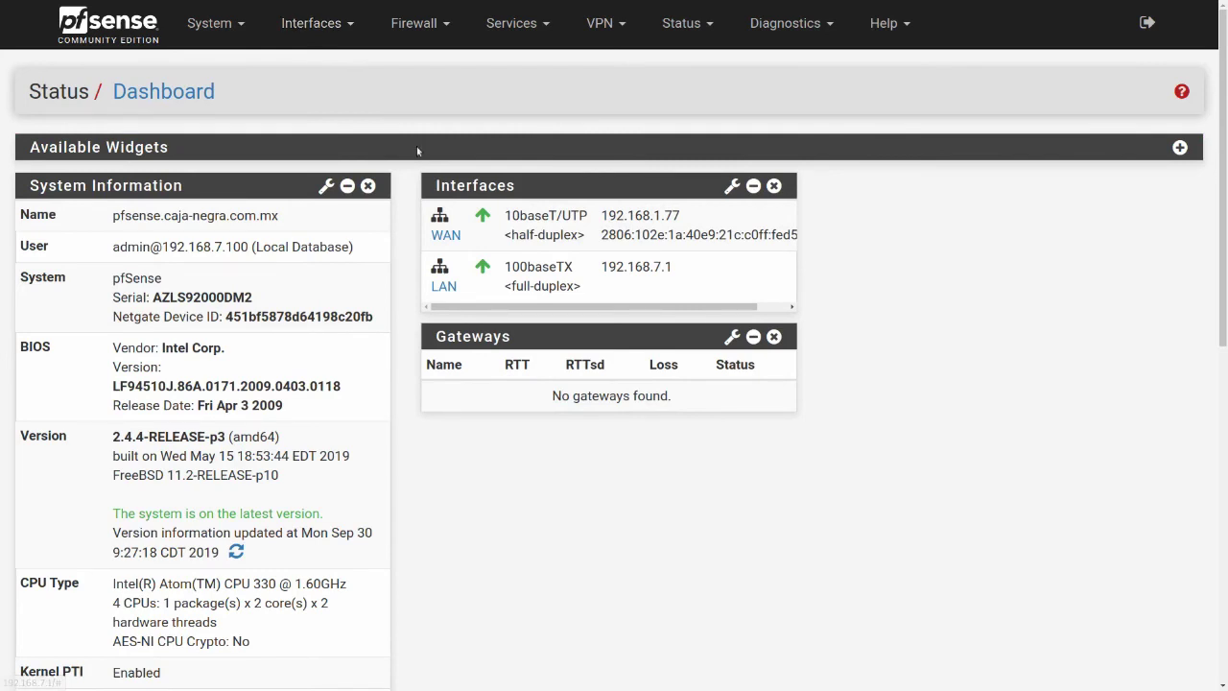
- Open the WAN interface settings, disable the interface, then save and apply the change
click(306, 24)
click(297, 116)
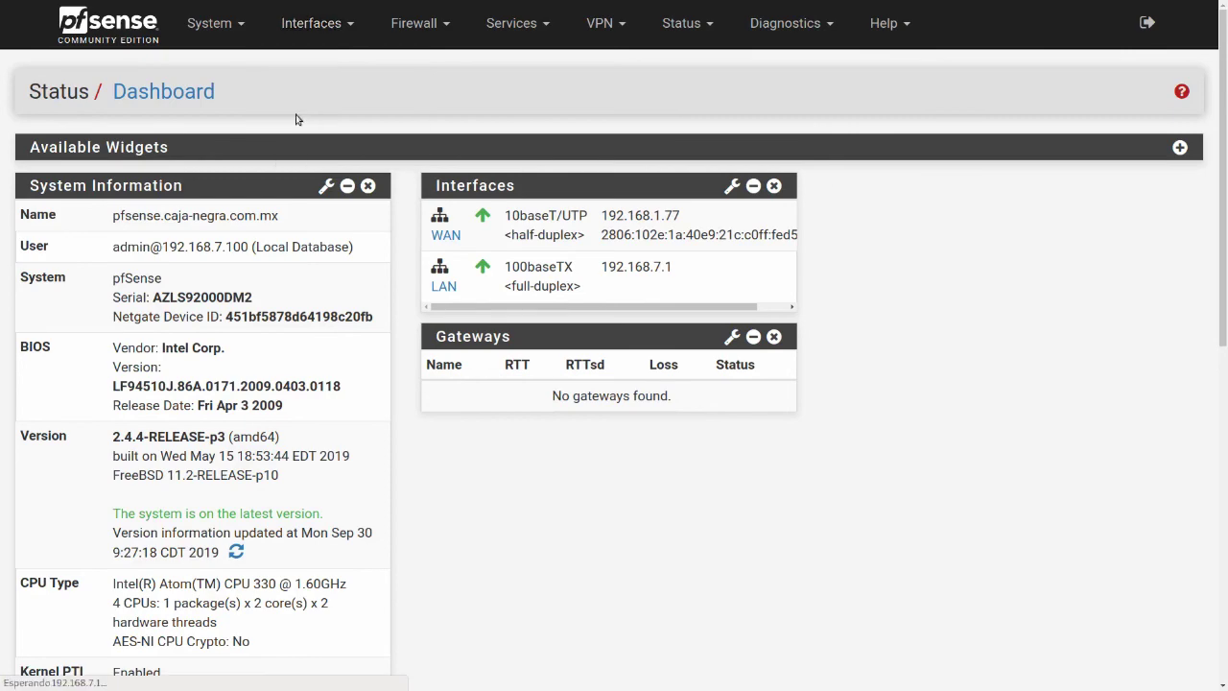
click(259, 186)
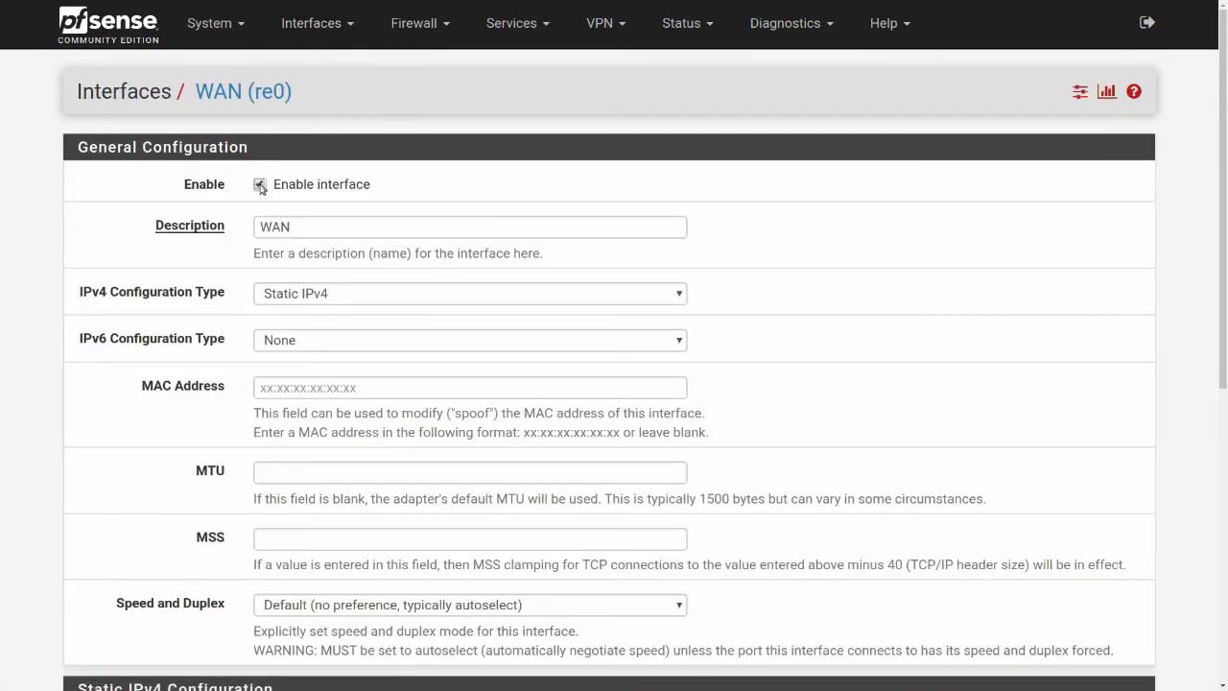
scroll(241, 280, down, 5)
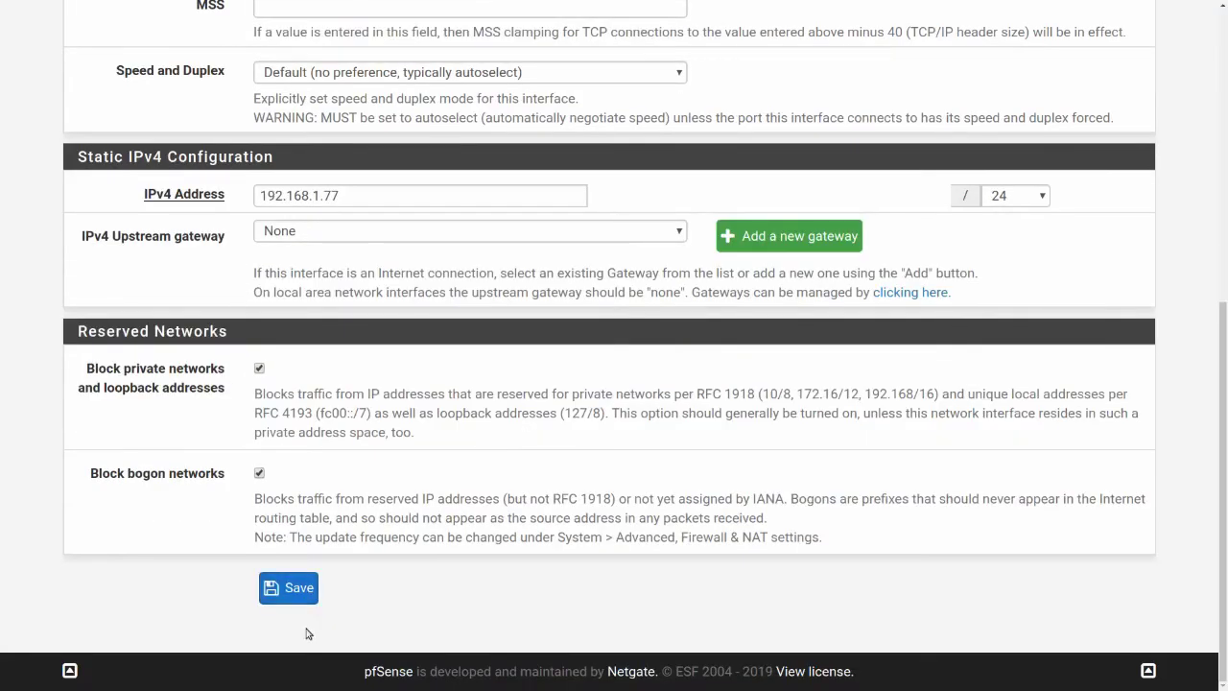
click(289, 595)
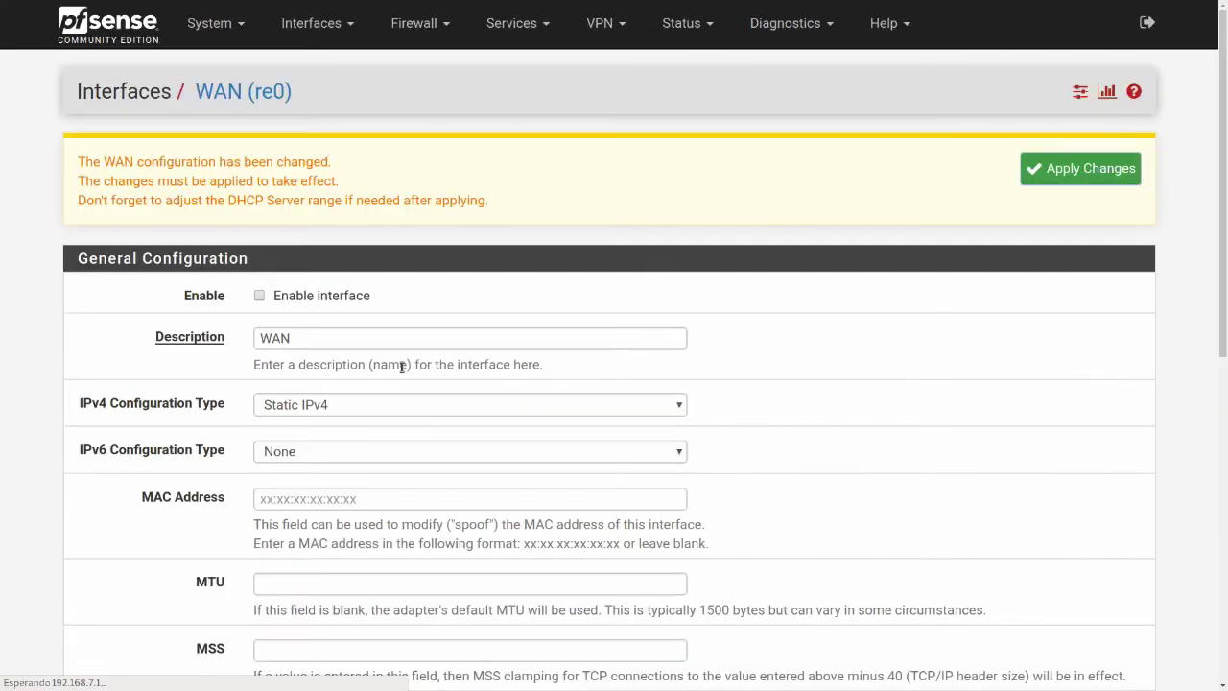
click(1055, 175)
- Enable the WAN interface again, then save and apply the change
click(259, 258)
scroll(380, 258, down, 6)
click(296, 591)
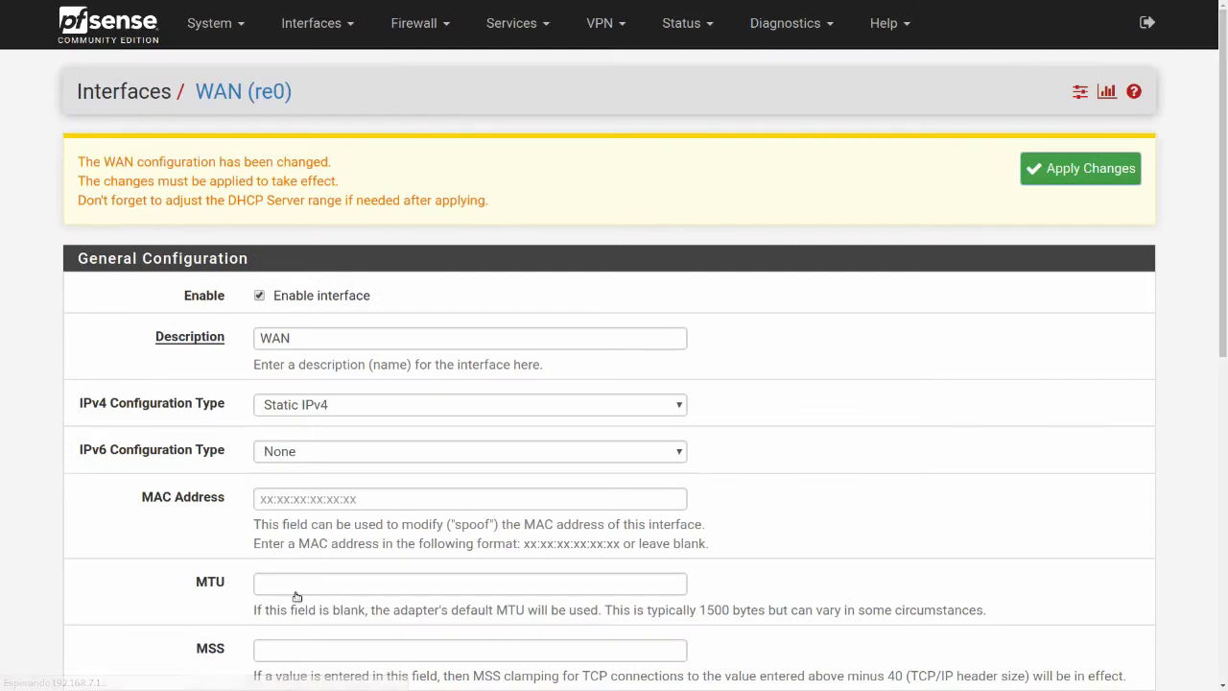
click(1072, 186)
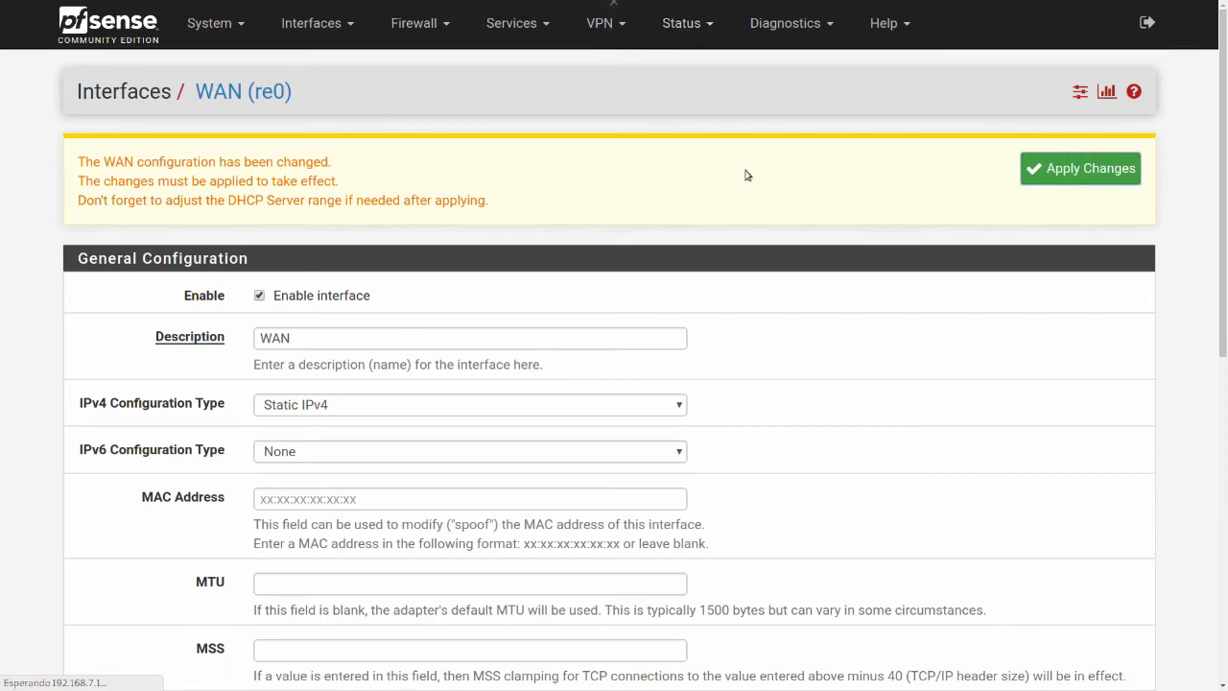
- Apply the WAN changes again and check the WAN interface's addresses on the dashboard
click(1053, 171)
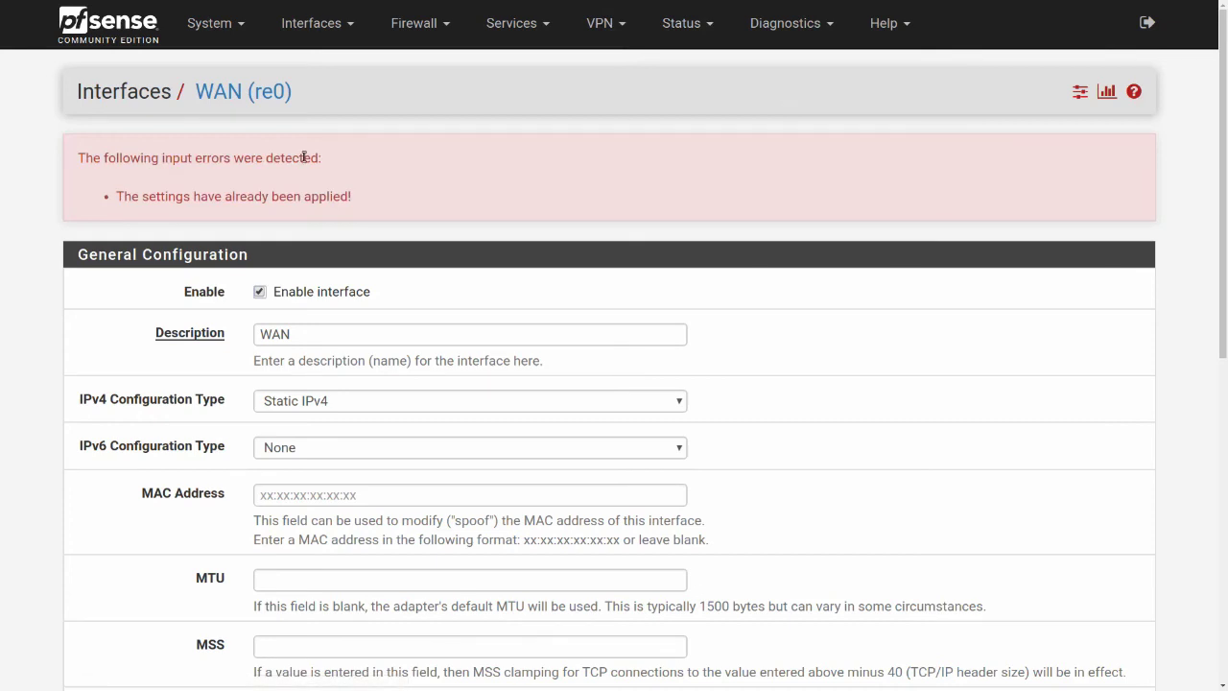
key(F11)
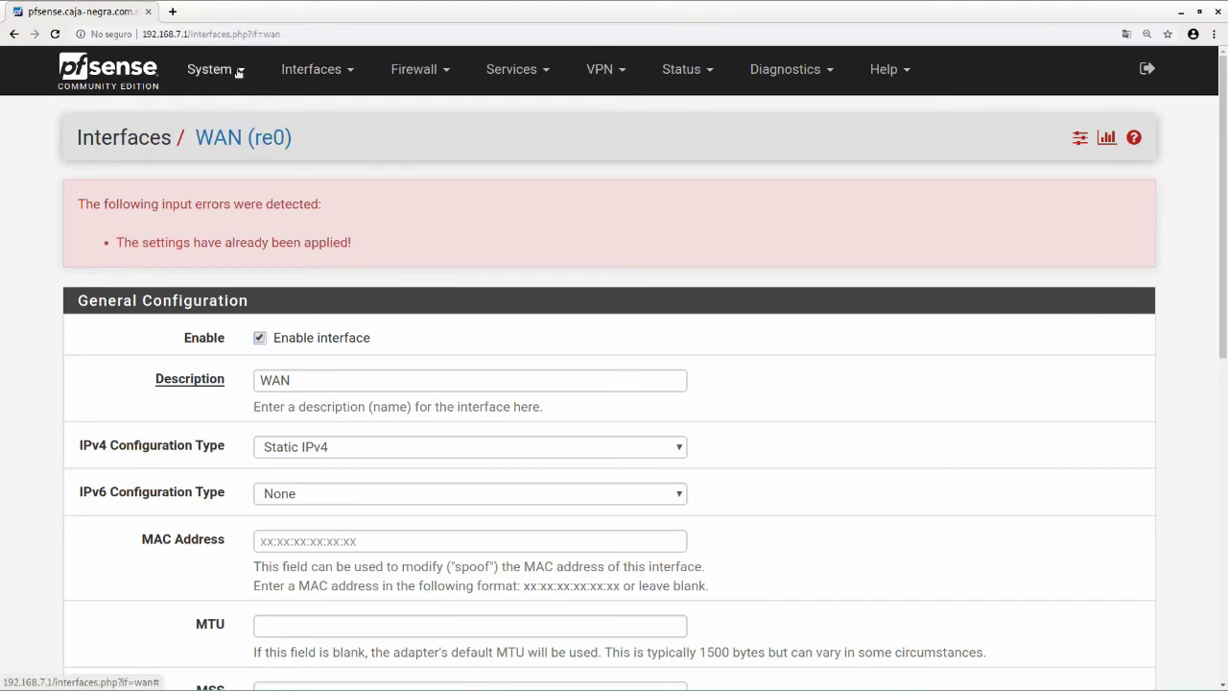
click(148, 76)
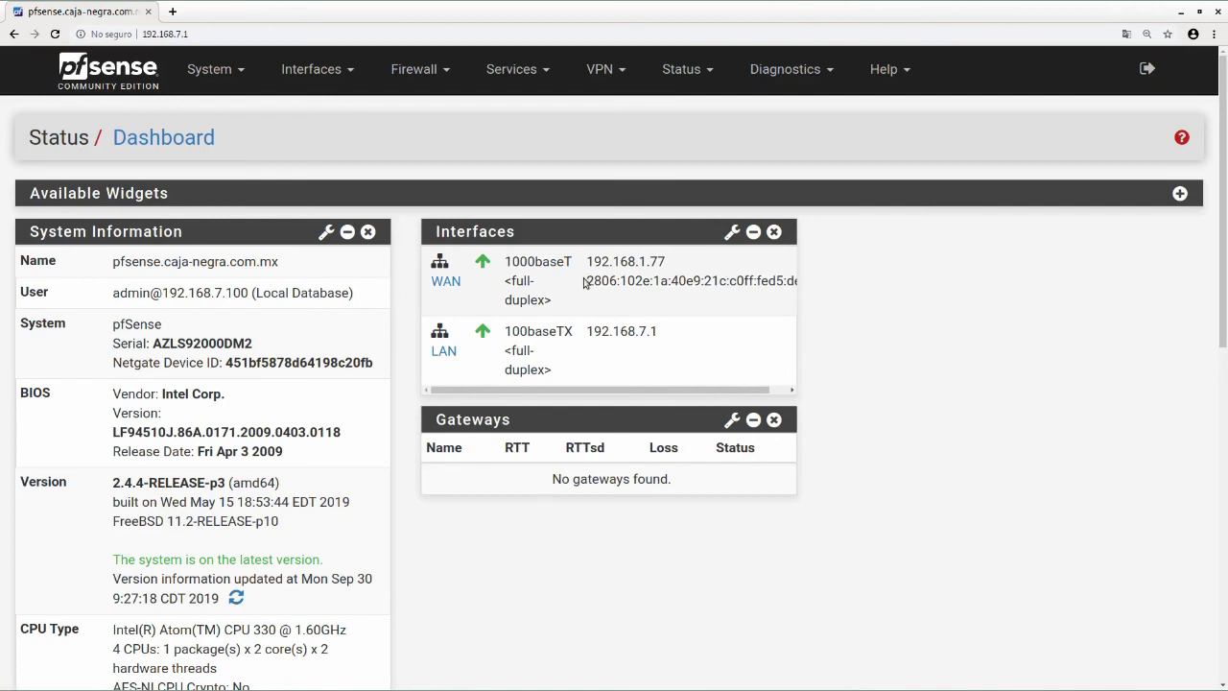
drag(584, 280, 786, 301)
click(687, 304)
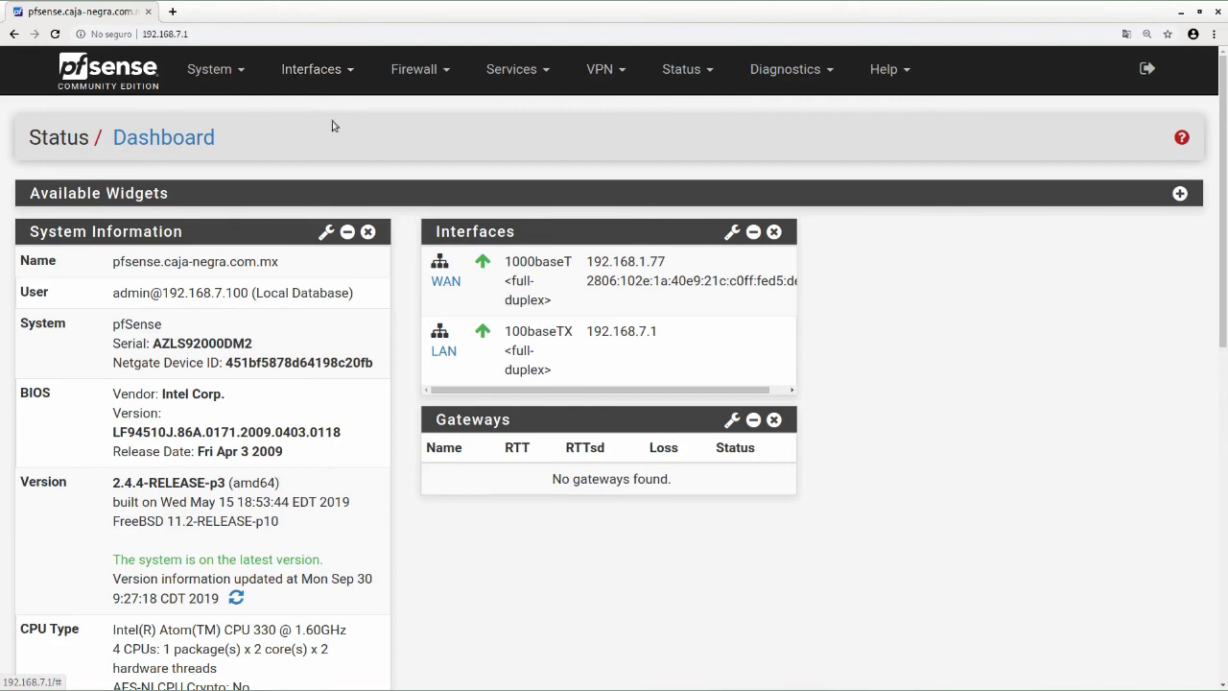
- Start a new gateway in the routing settings, keeping WAN as its interface and IPv4 as its address family
click(342, 83)
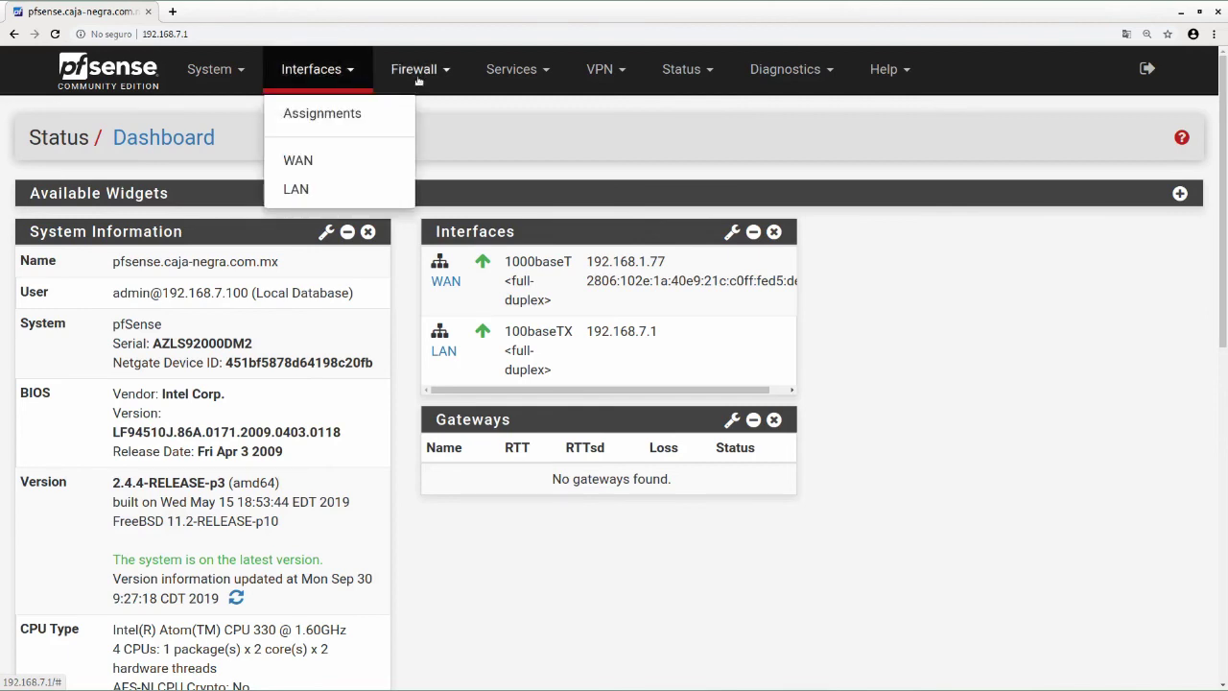
click(233, 69)
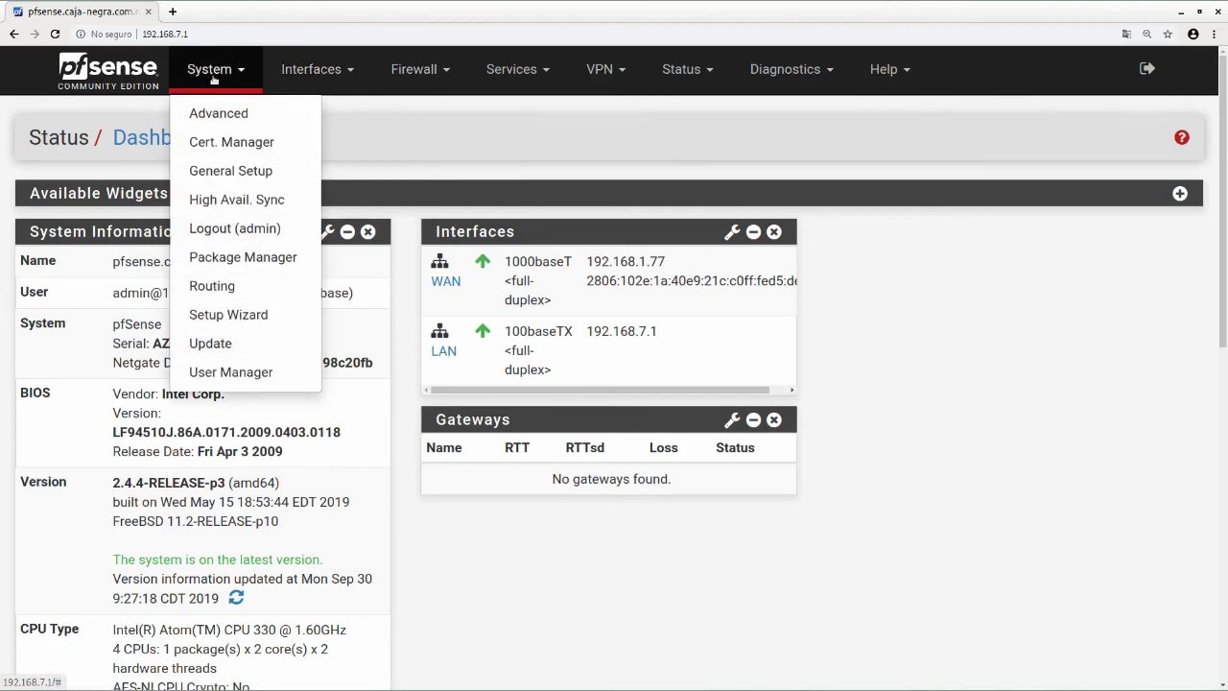
click(213, 286)
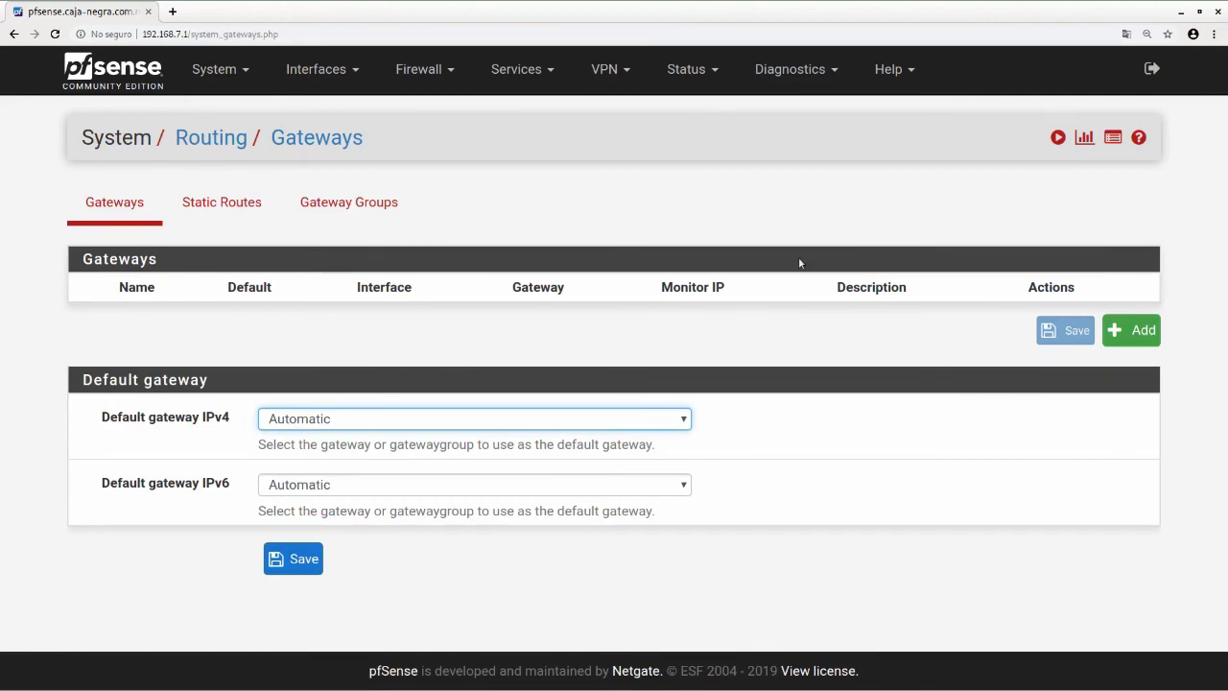
click(1139, 331)
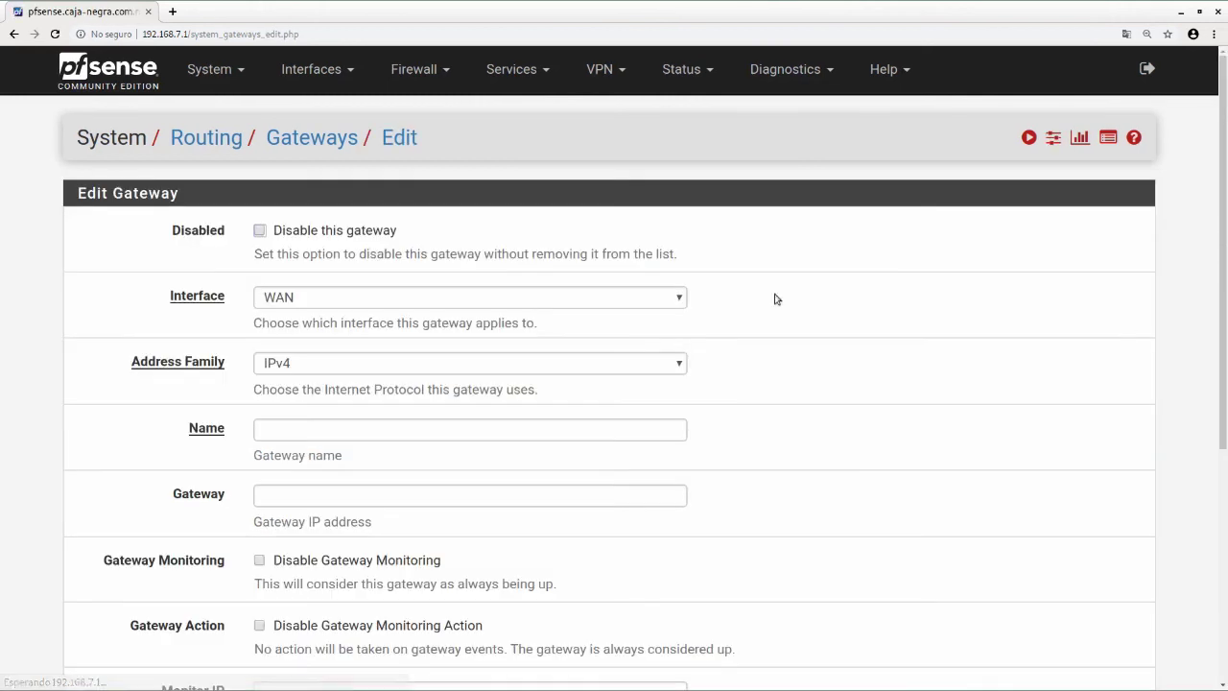
click(297, 301)
click(299, 300)
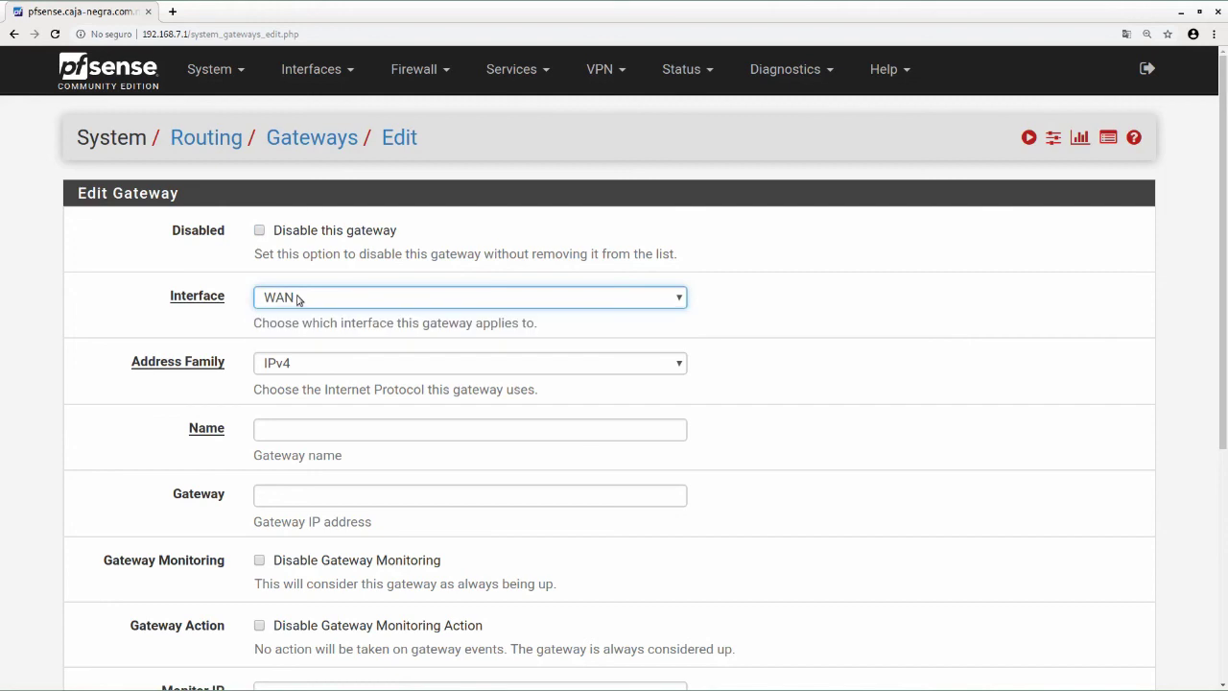
click(337, 362)
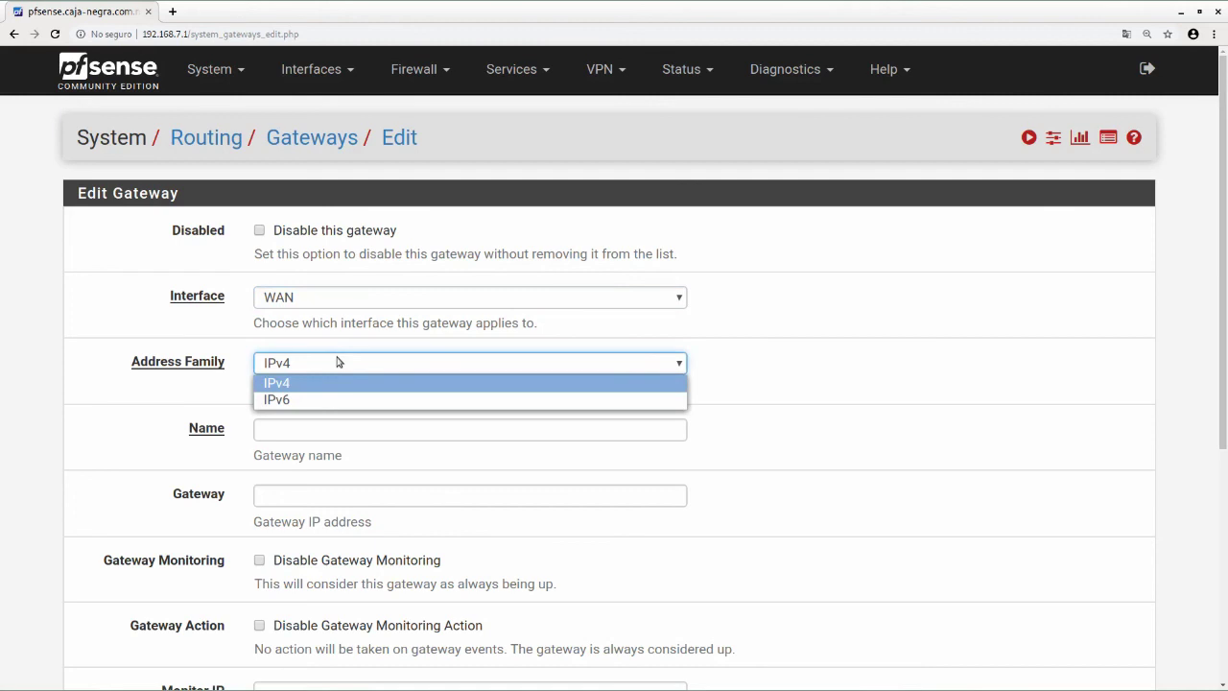
click(338, 361)
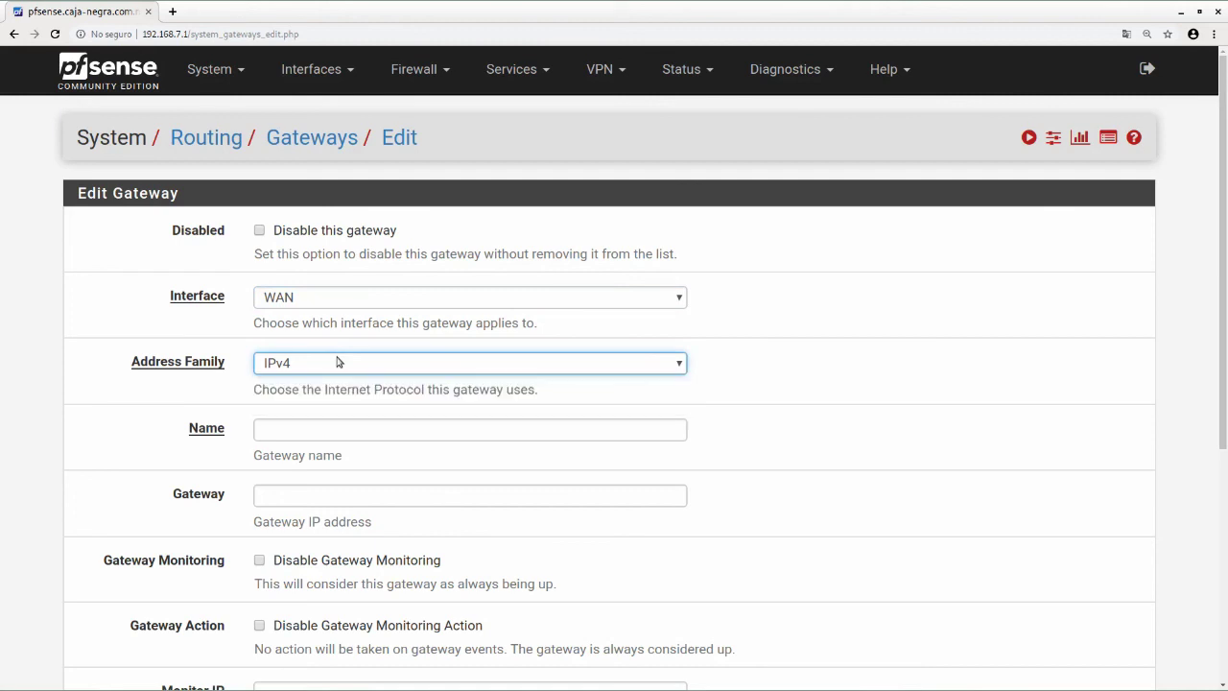
- Name the new gateway internet and set its gateway IP address to 192.168.1.254
click(308, 431)
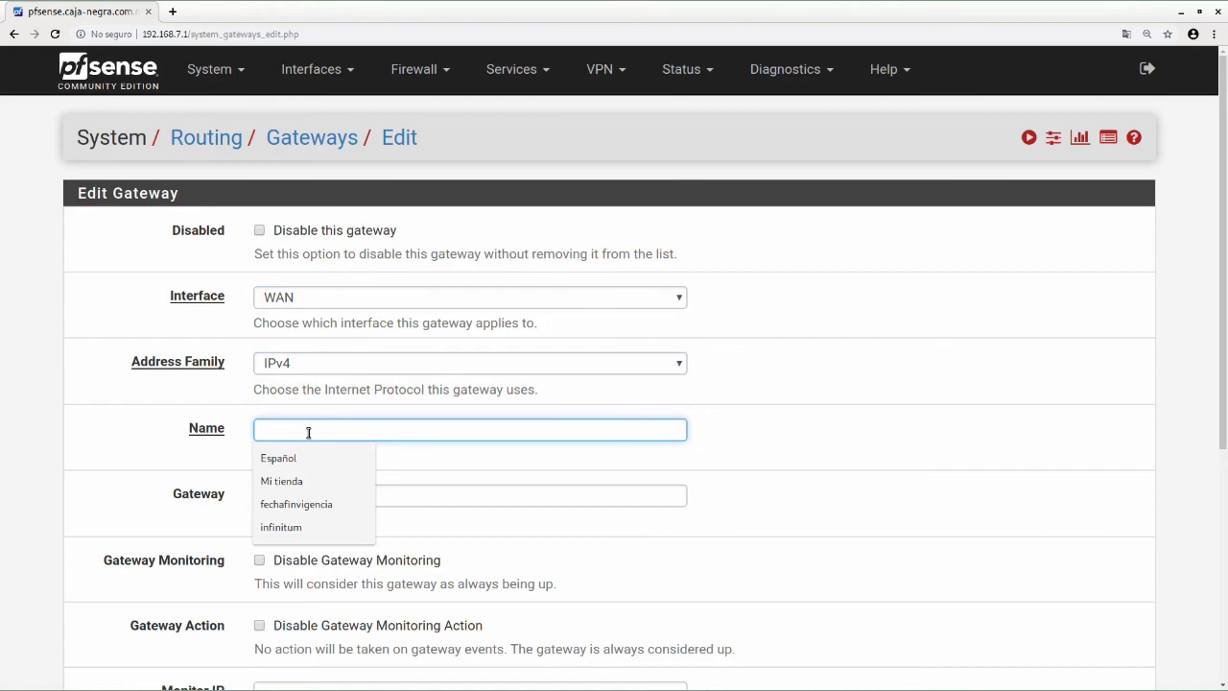
text(mi)
key(BackSpace)
key(BackSpace)
text(internet)
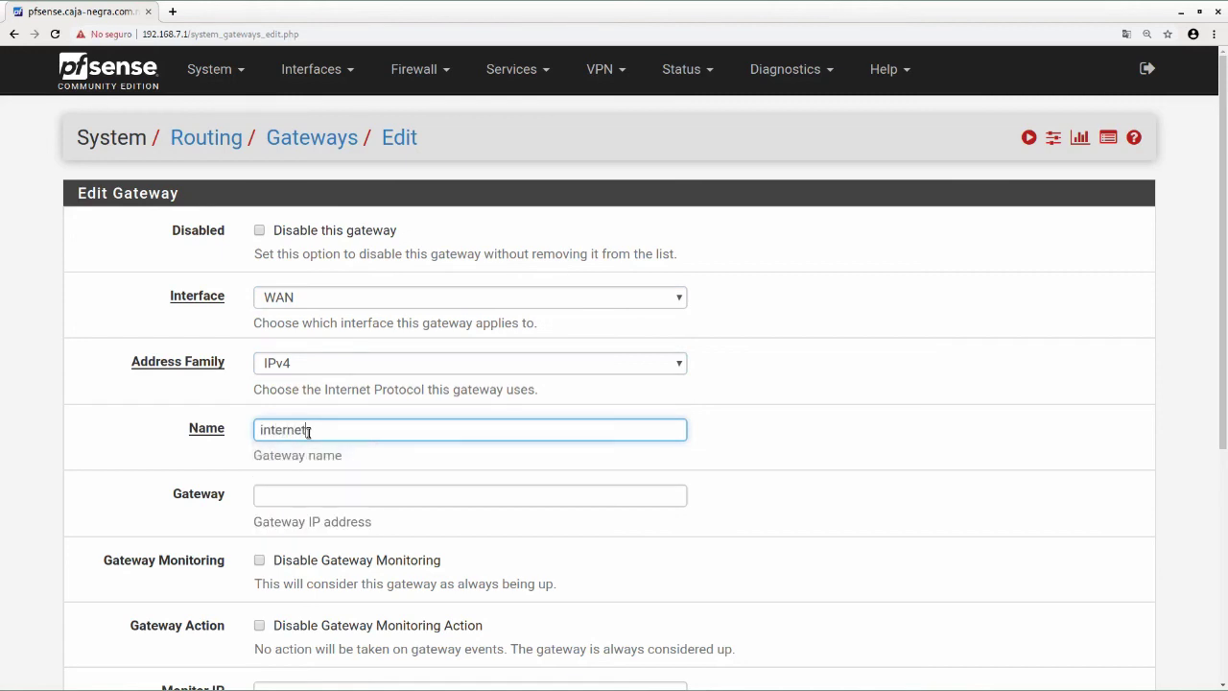
click(309, 495)
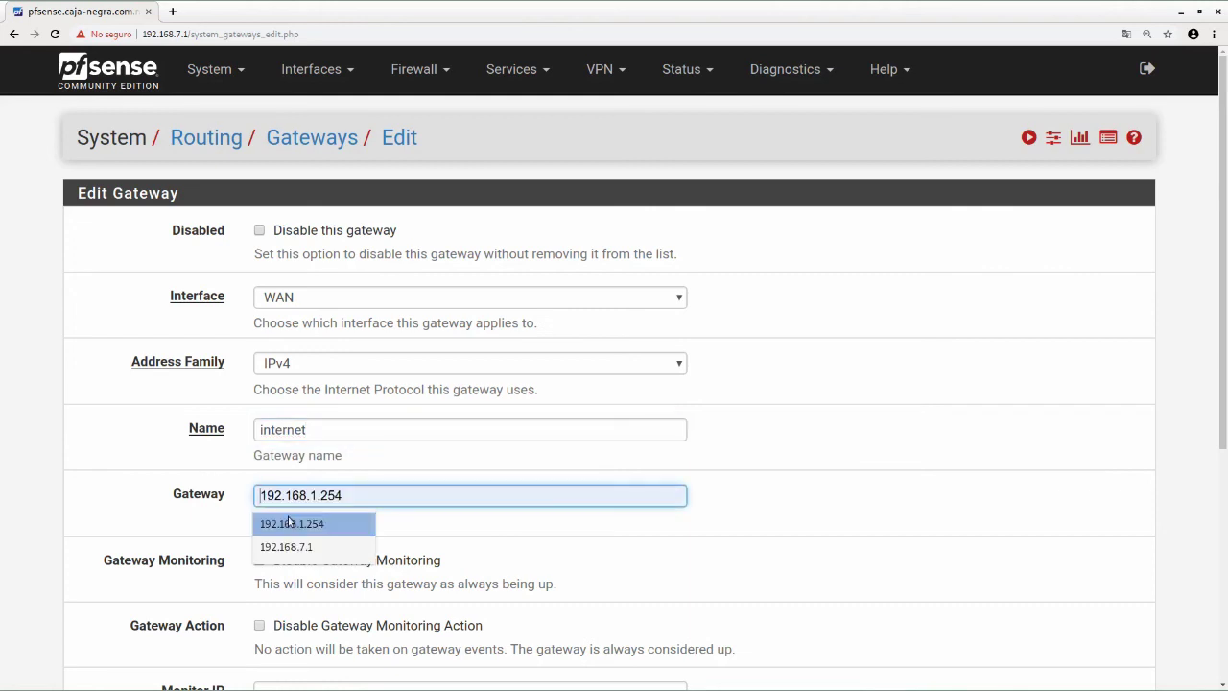
click(292, 524)
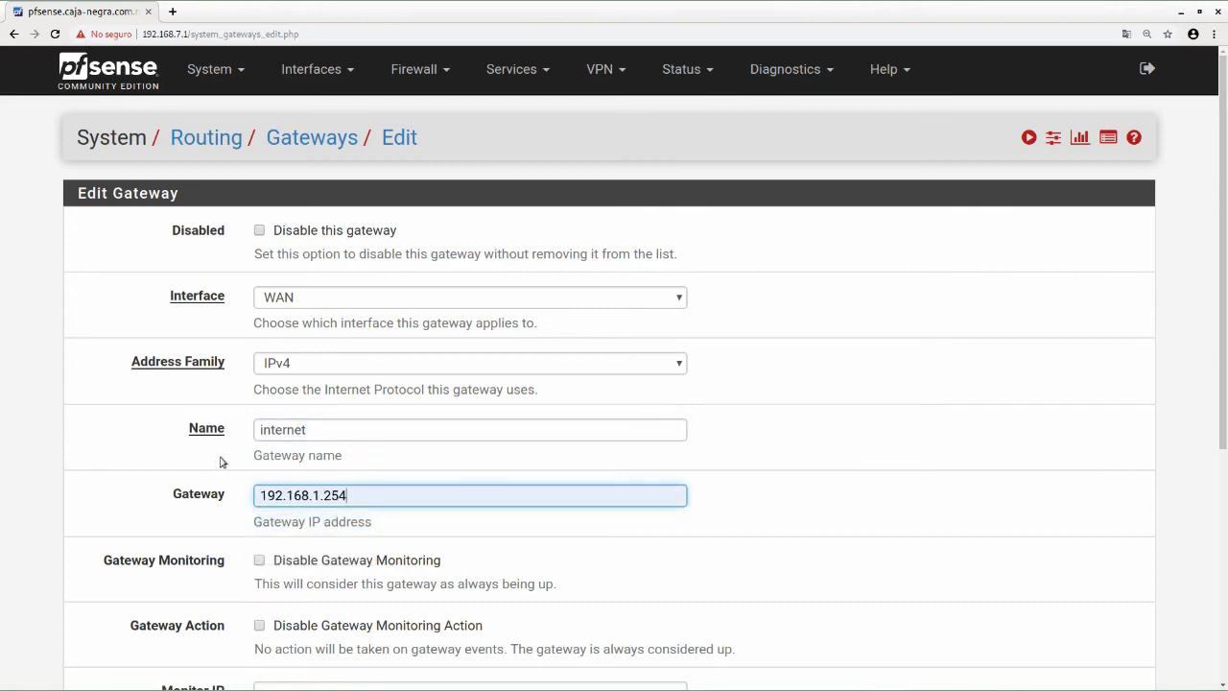
click(83, 449)
- Describe the gateway as "Es internet de Infinitum", then save it and apply the changes
scroll(83, 449, down, 3)
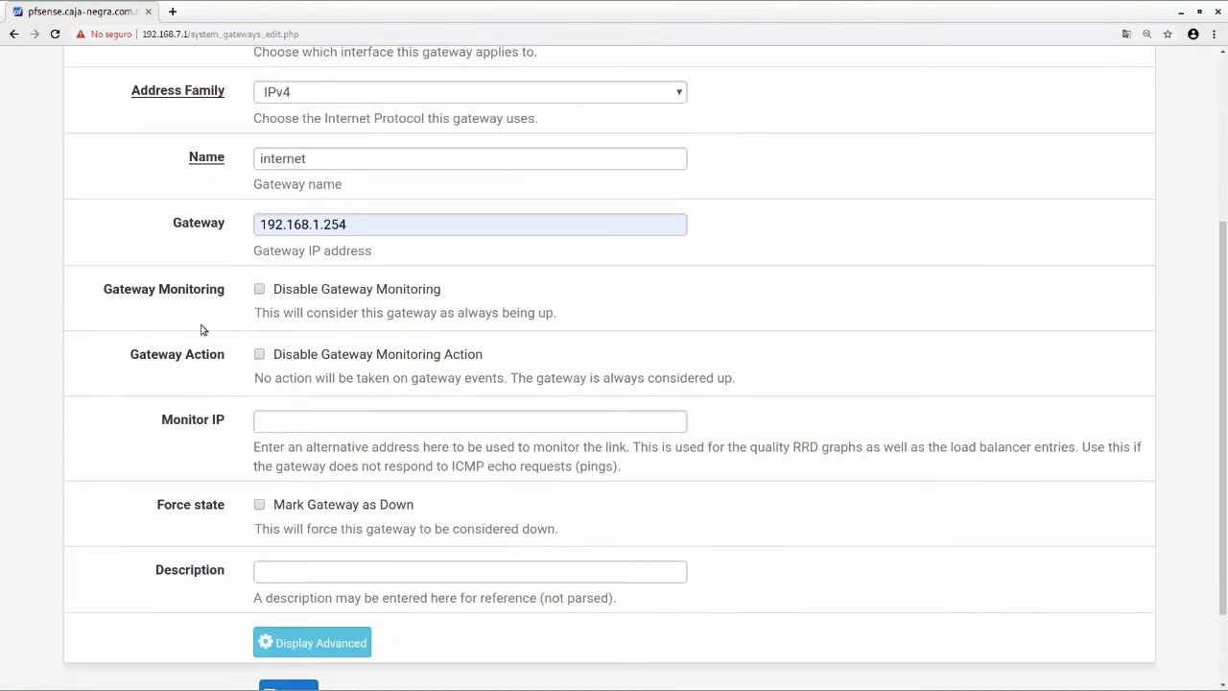
scroll(202, 331, down, 1)
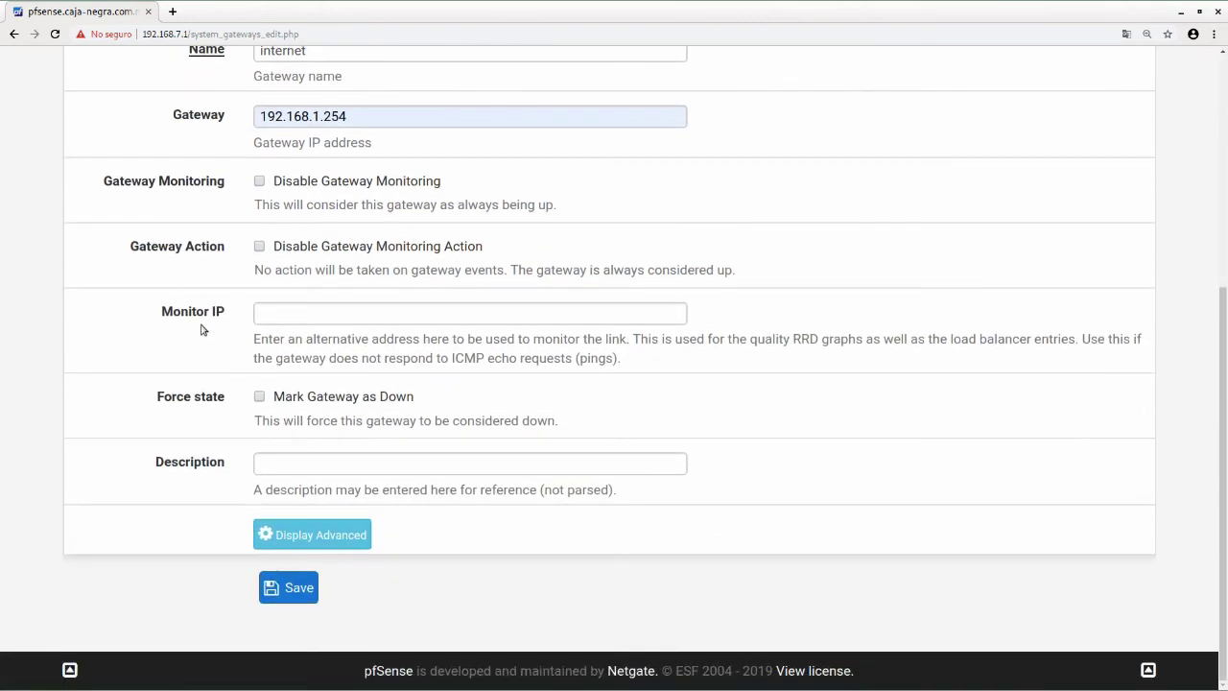
click(294, 470)
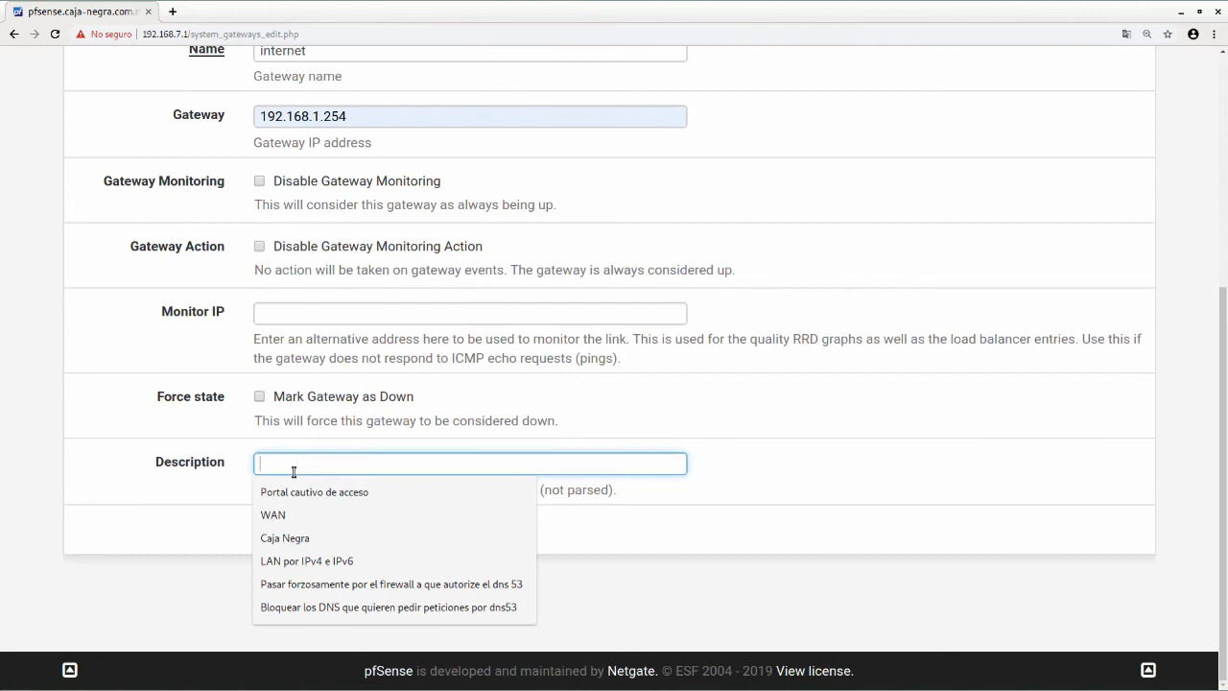
text(Es int)
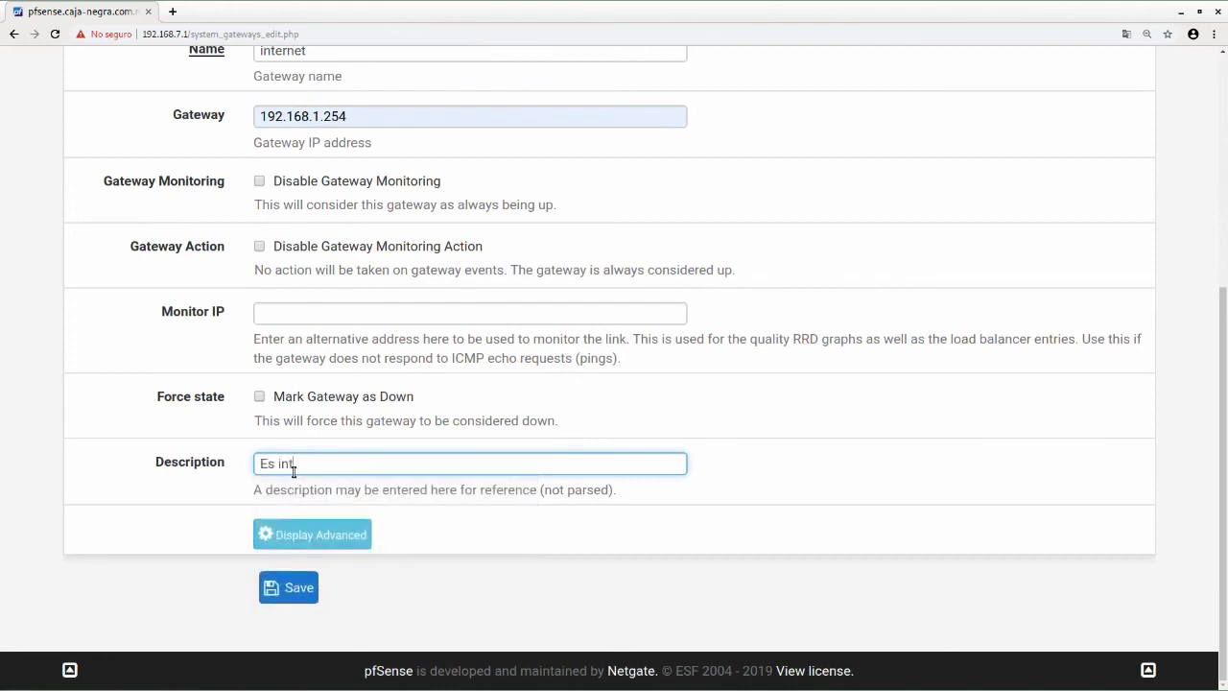
text(ernet de Ifi)
text(finitum)
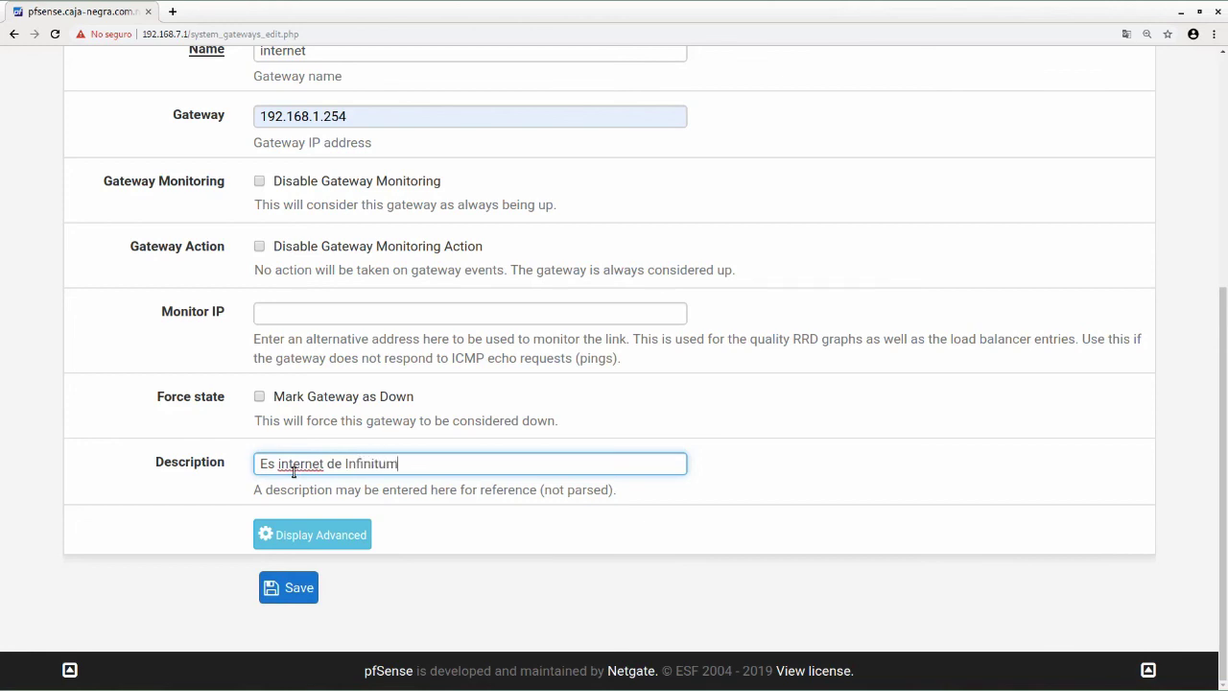
click(286, 595)
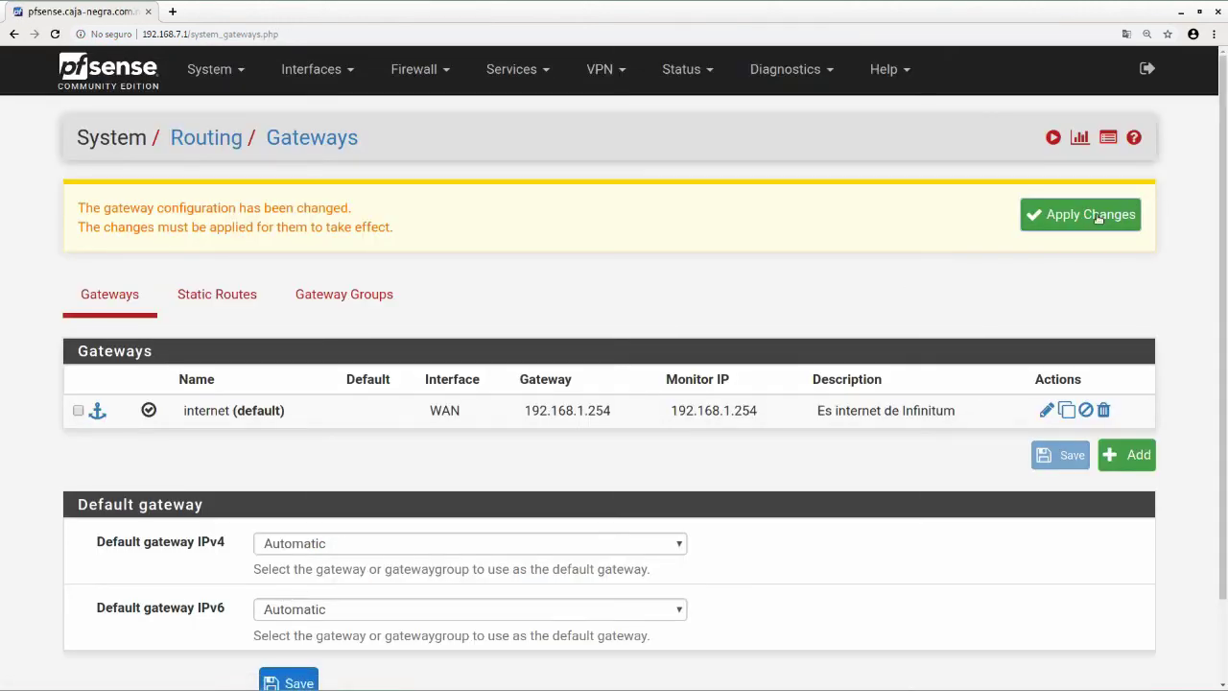
click(1099, 219)
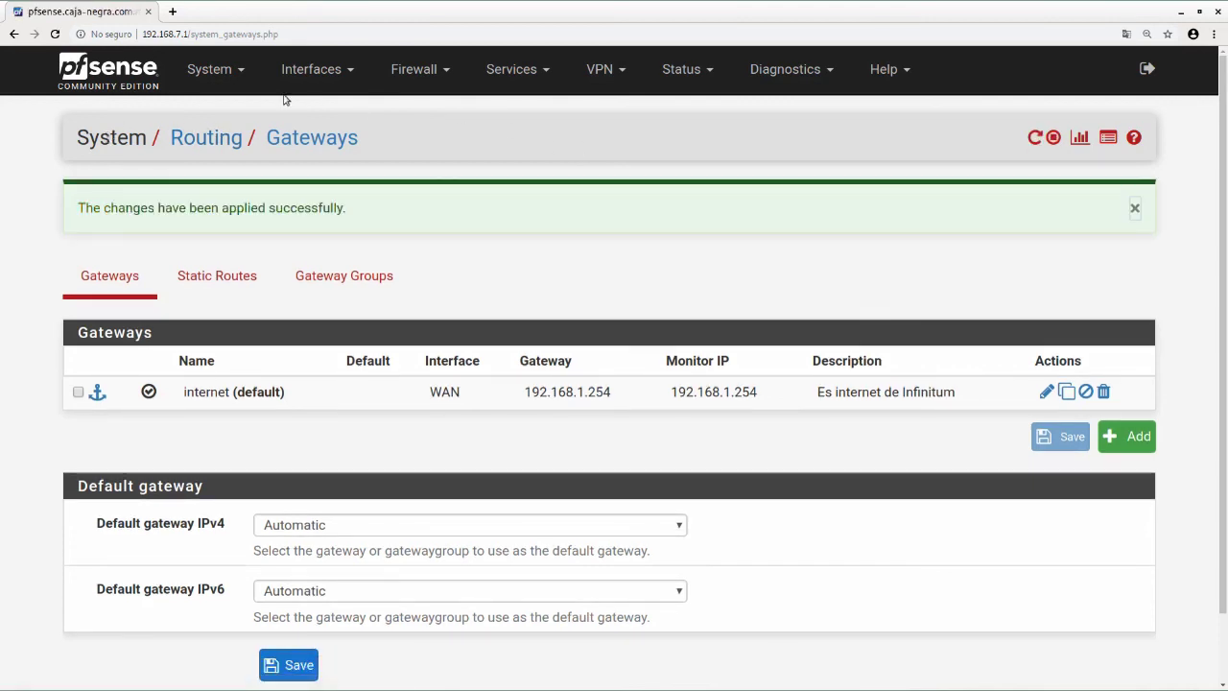
- Check the internet gateway's address, round-trip times, packet loss and status on the dashboard
click(125, 77)
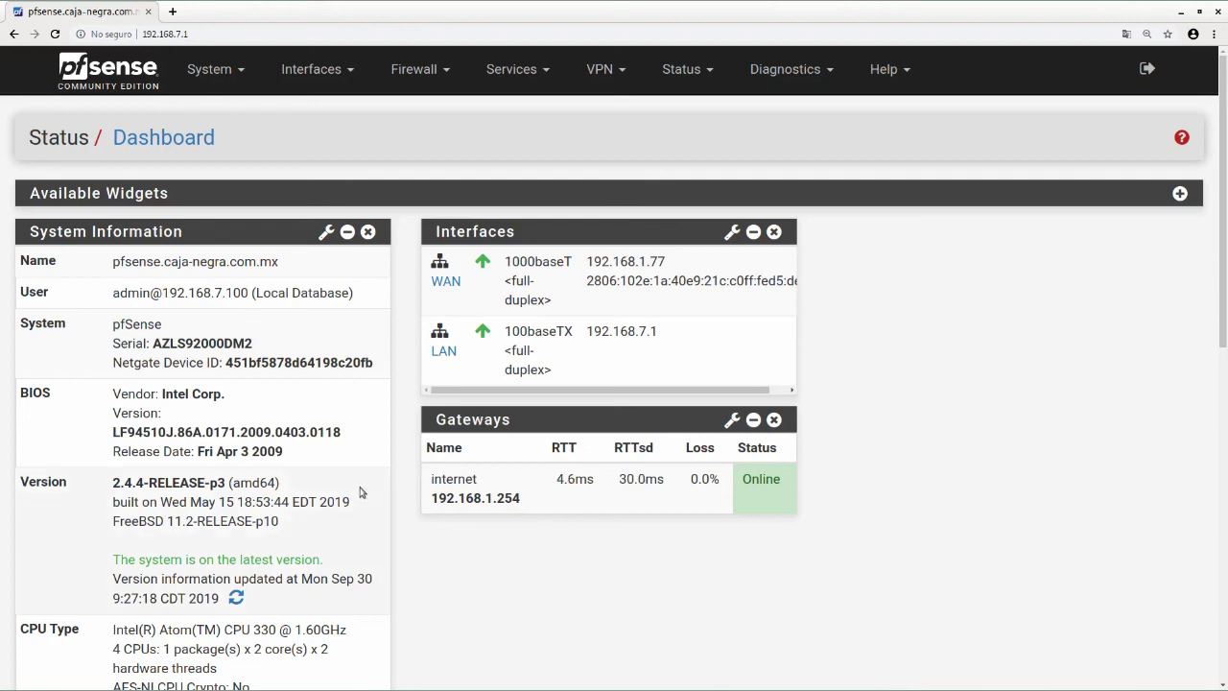
scroll(422, 389, down, 2)
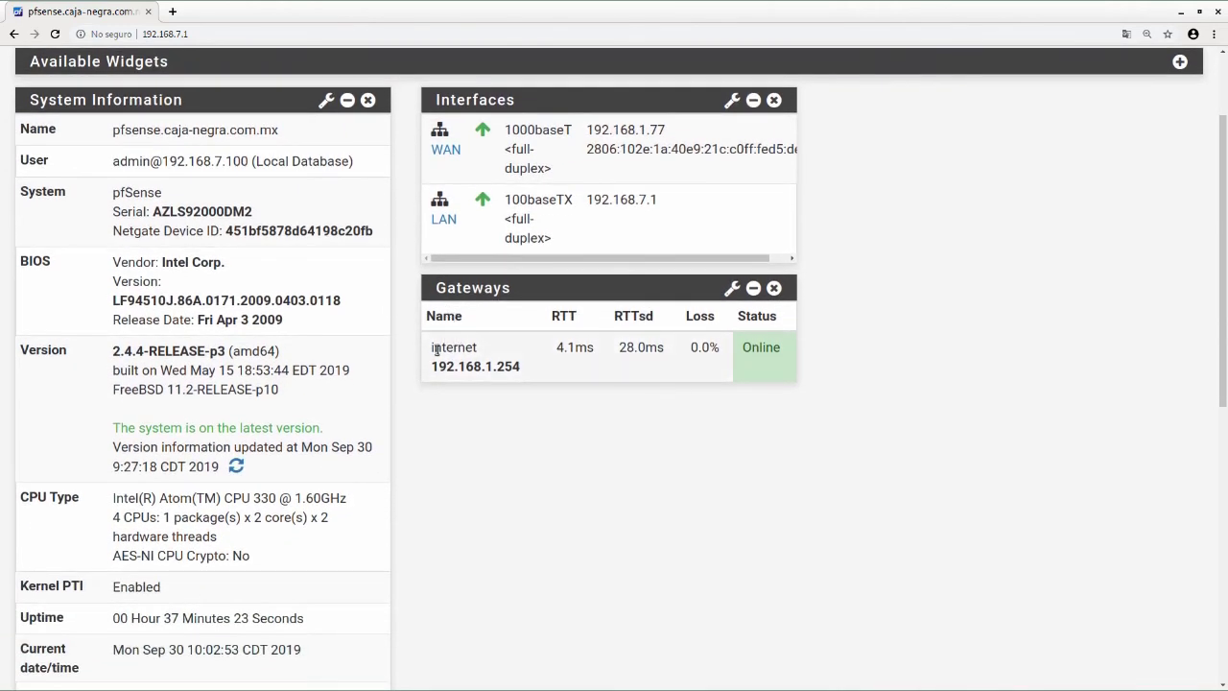
drag(438, 347, 761, 361)
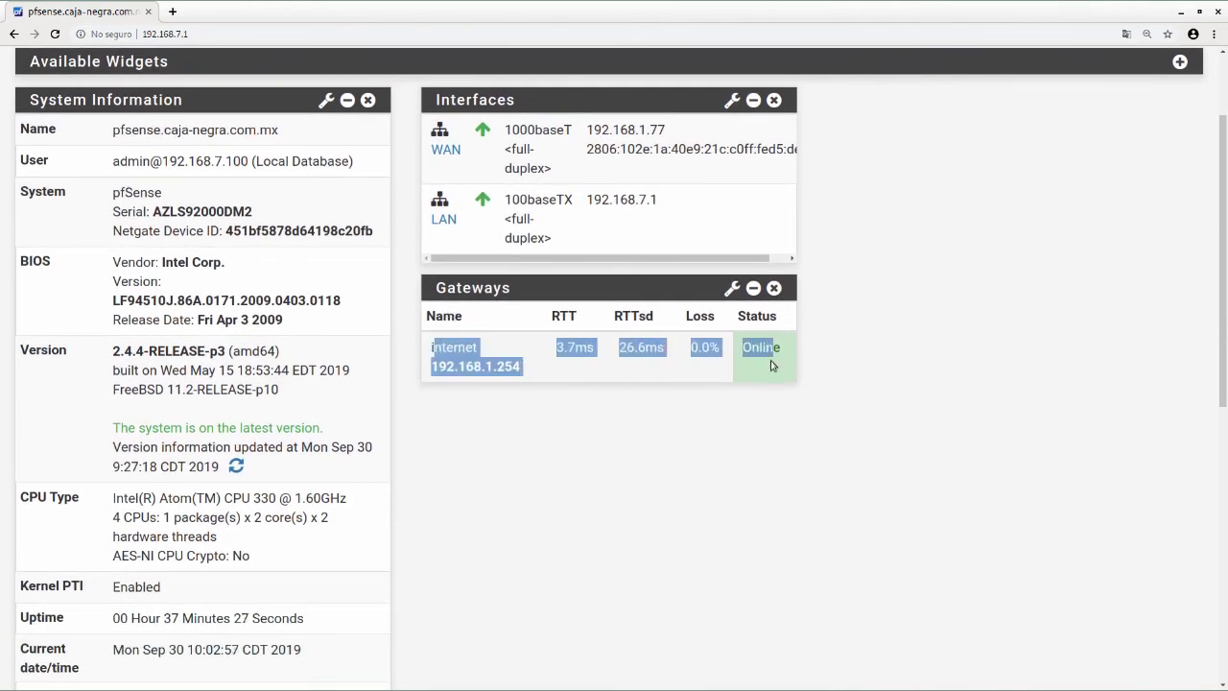
click(747, 368)
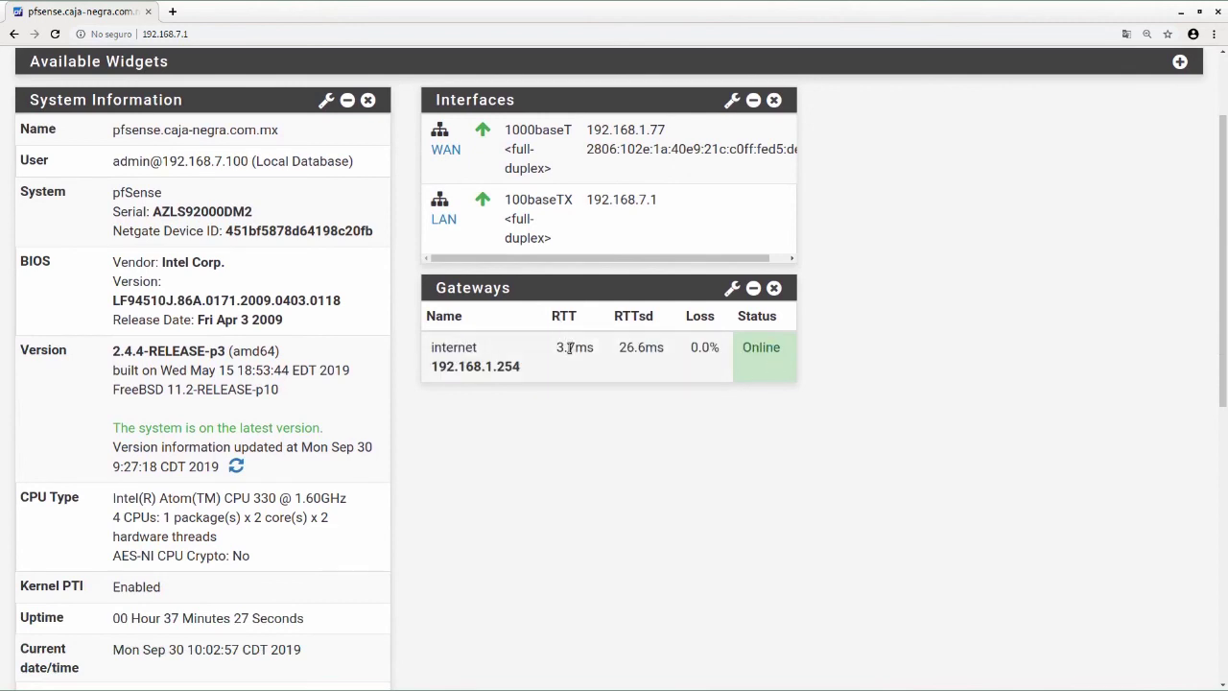
double_click(619, 319)
drag(521, 367, 437, 367)
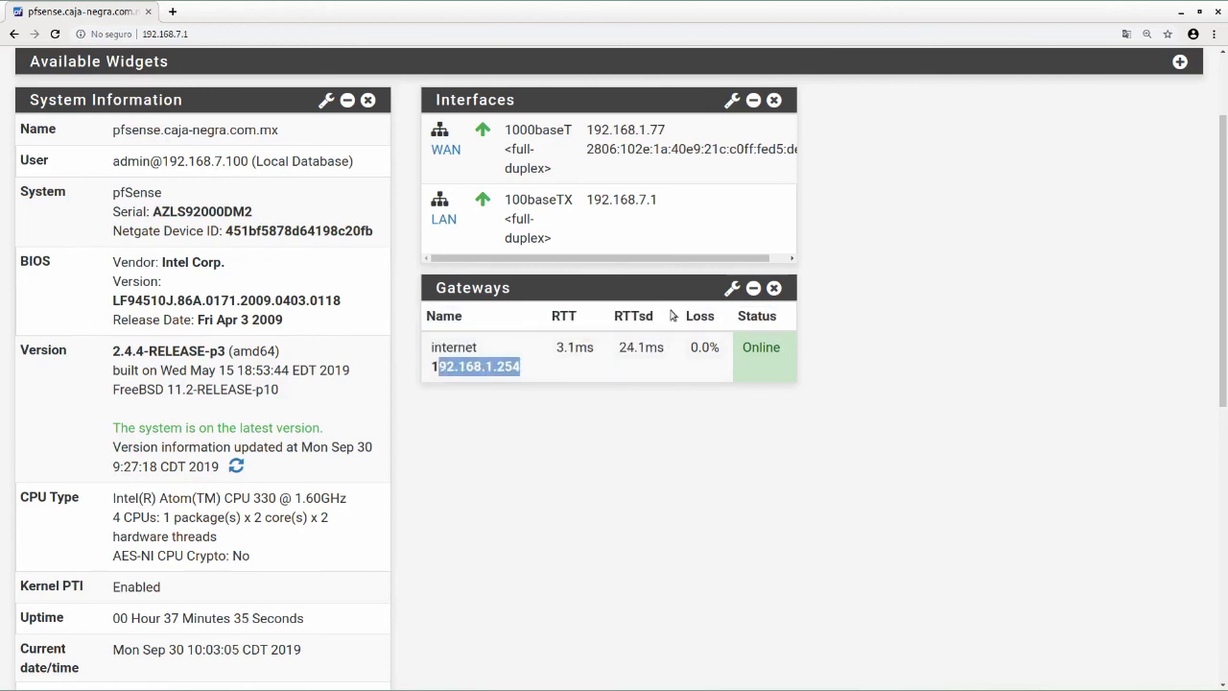
drag(686, 316, 722, 349)
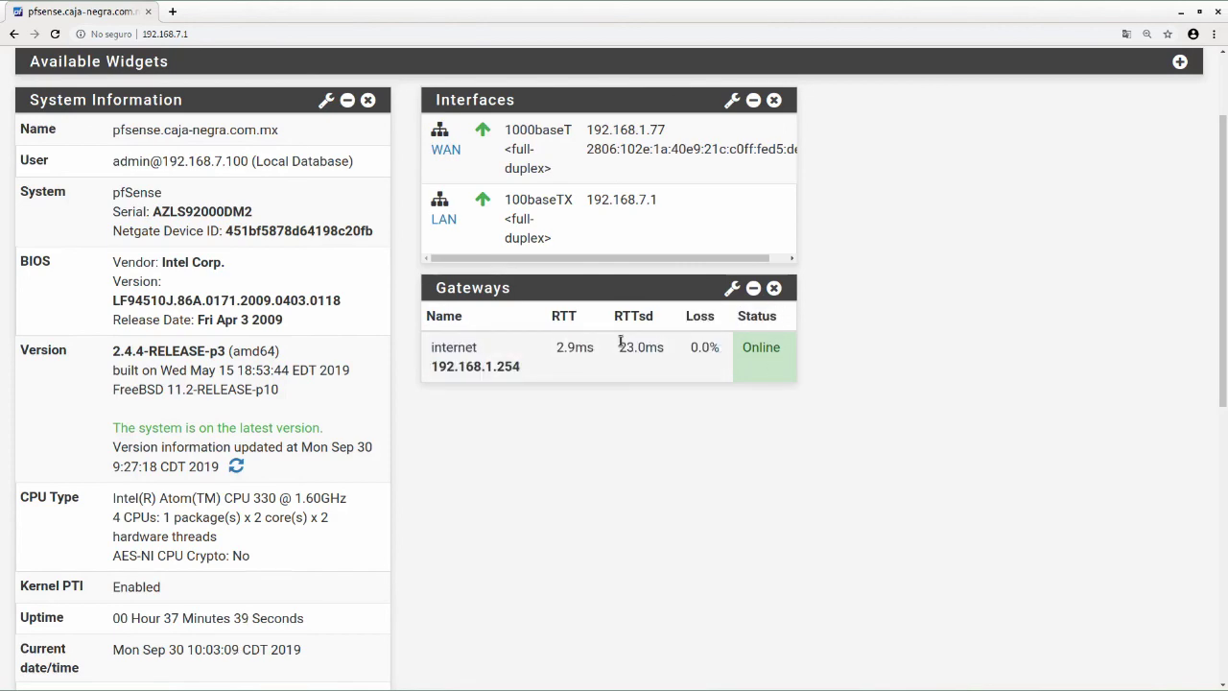
scroll(410, 315, up, 2)
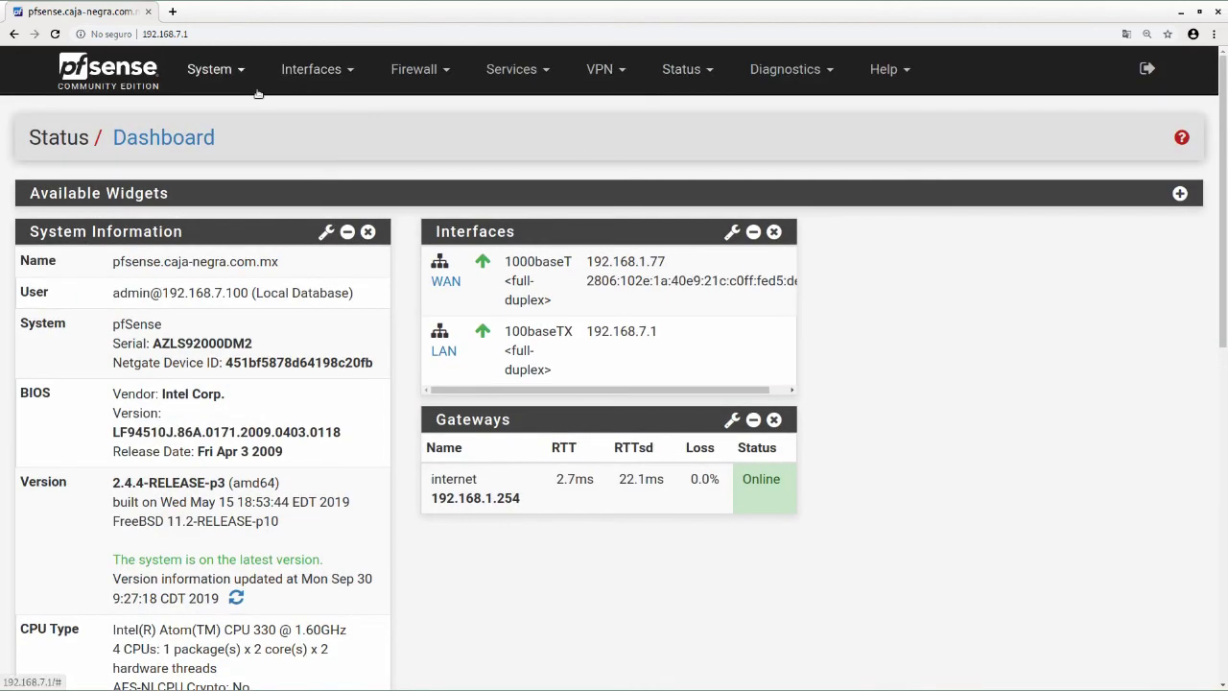
- Test internet access by opening duckduckgo.com in a new browser tab
key(ctrl+t)
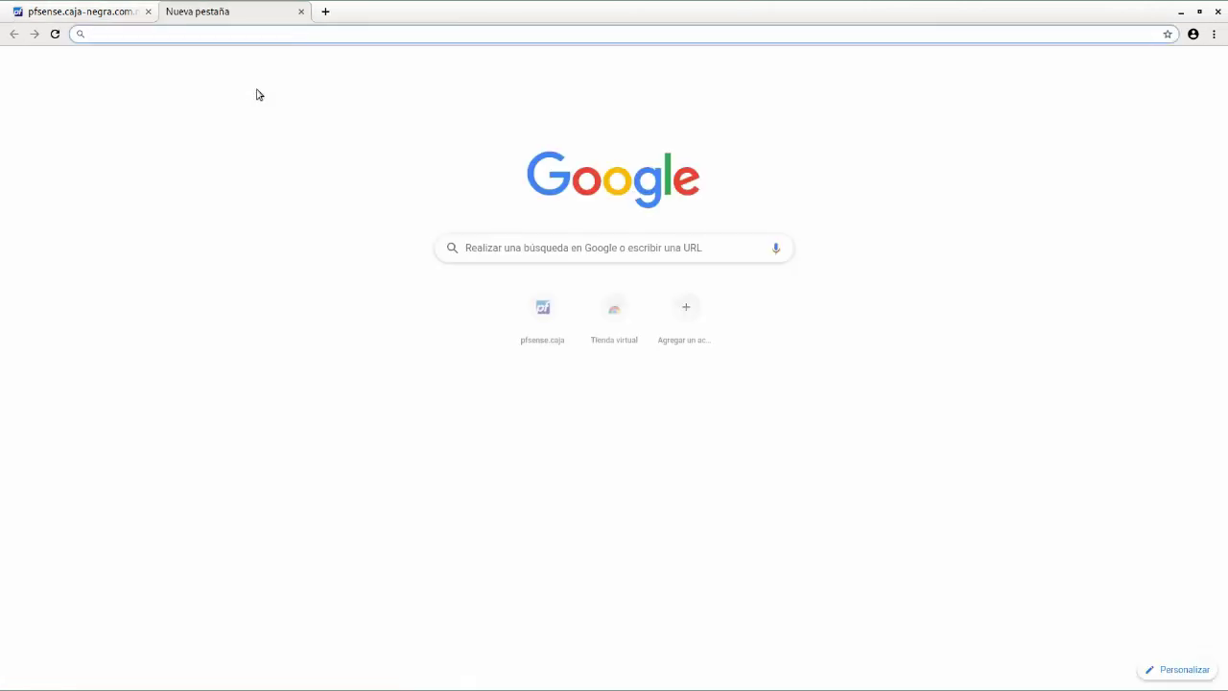
text(duckdu)
key(BackSpace)
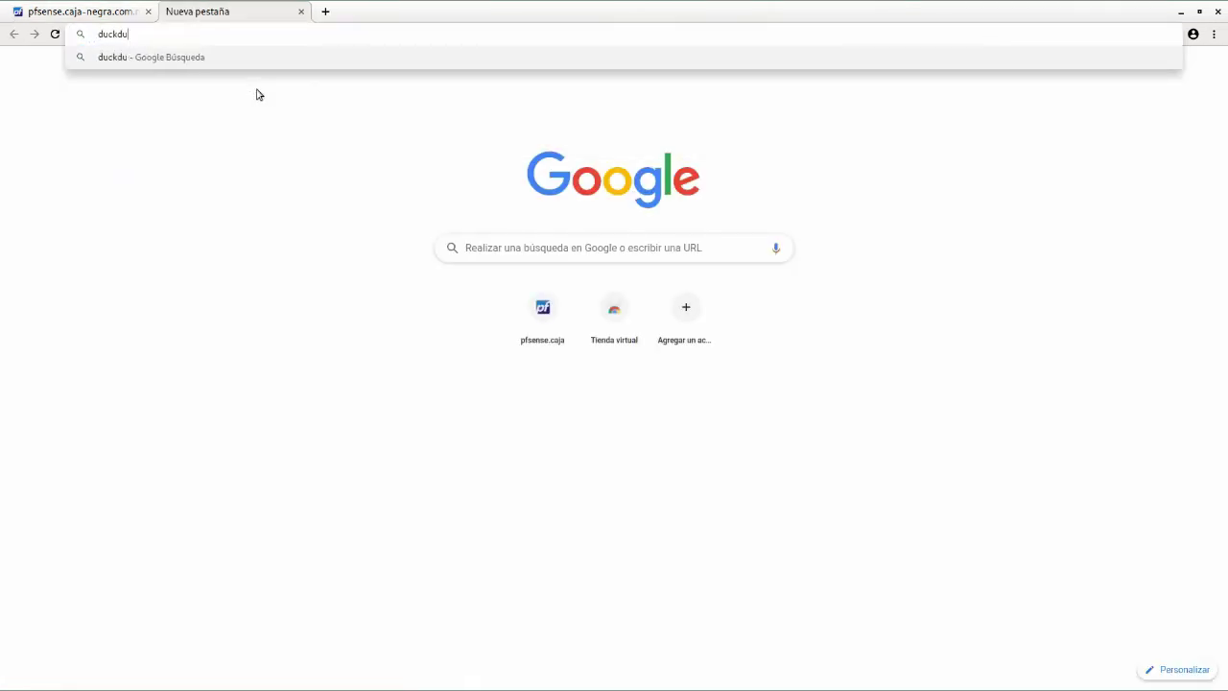
text(uckduckgo.com)
key(Return)
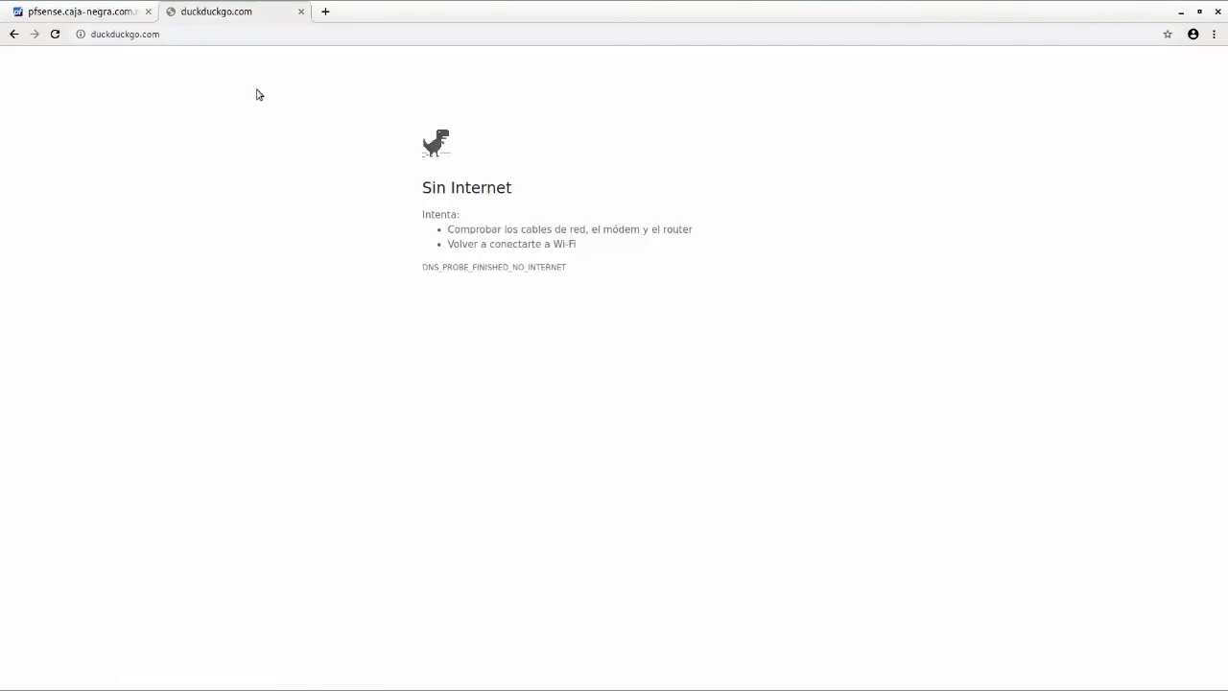
- Return to pfSense and ping google.com with its diagnostic Ping tool, then examine the replies
key(ctrl+Tab)
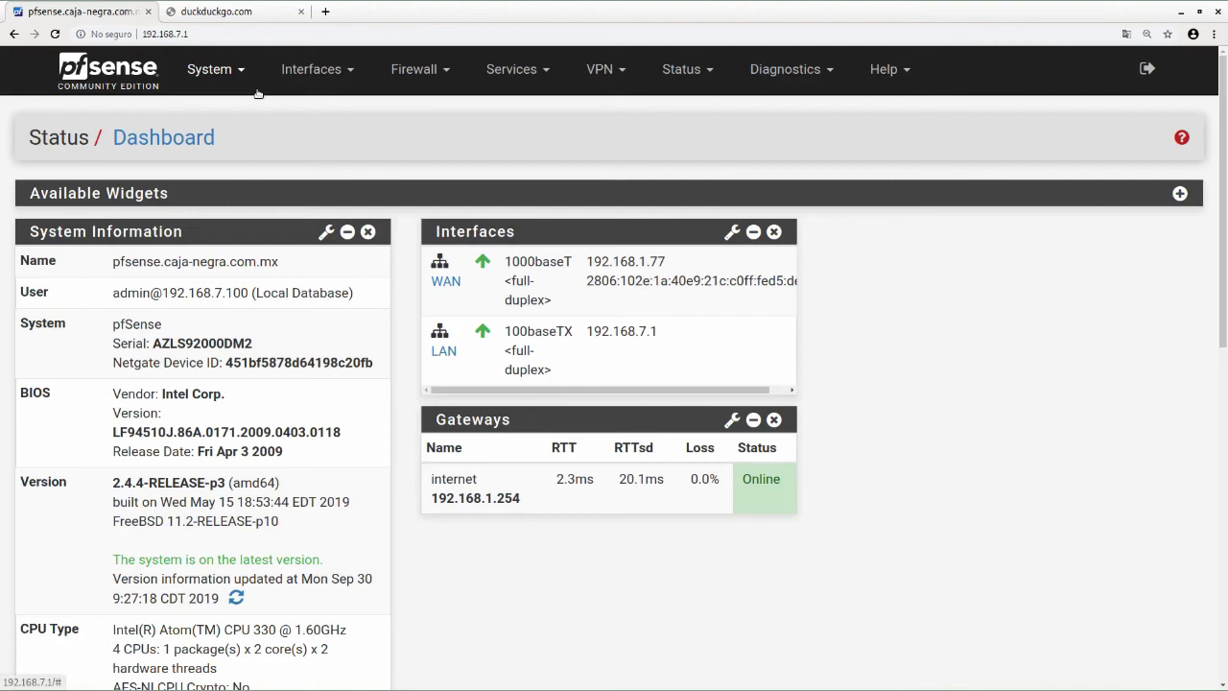
click(683, 69)
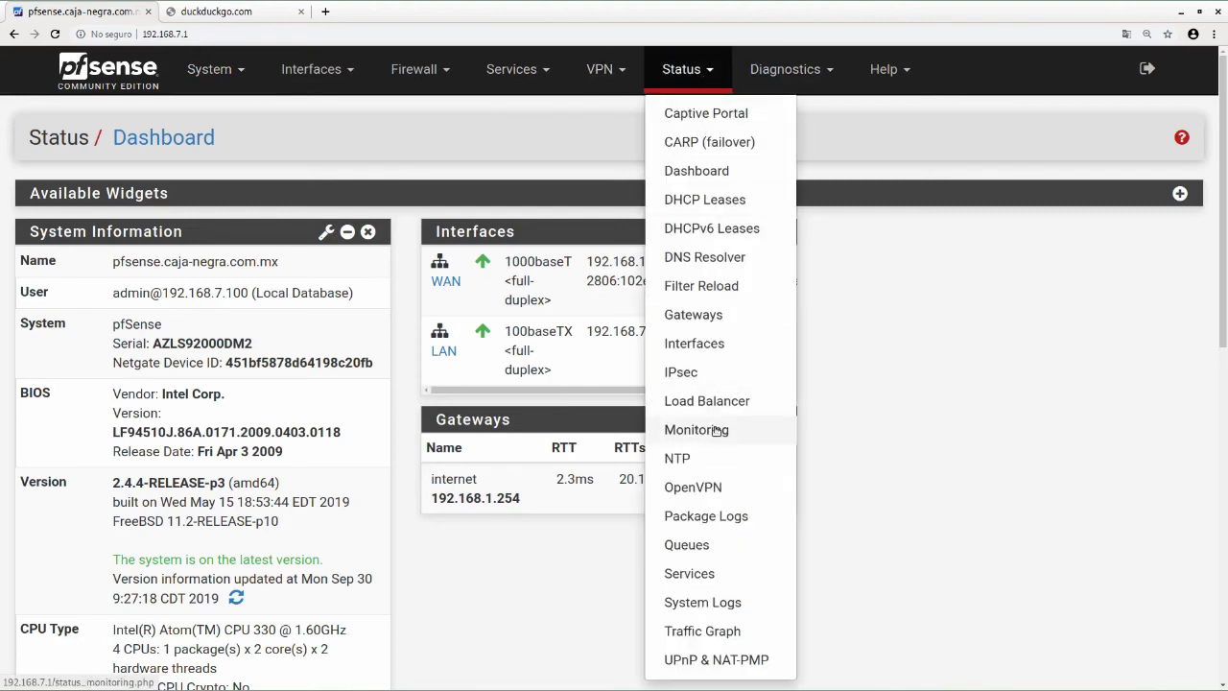
click(785, 69)
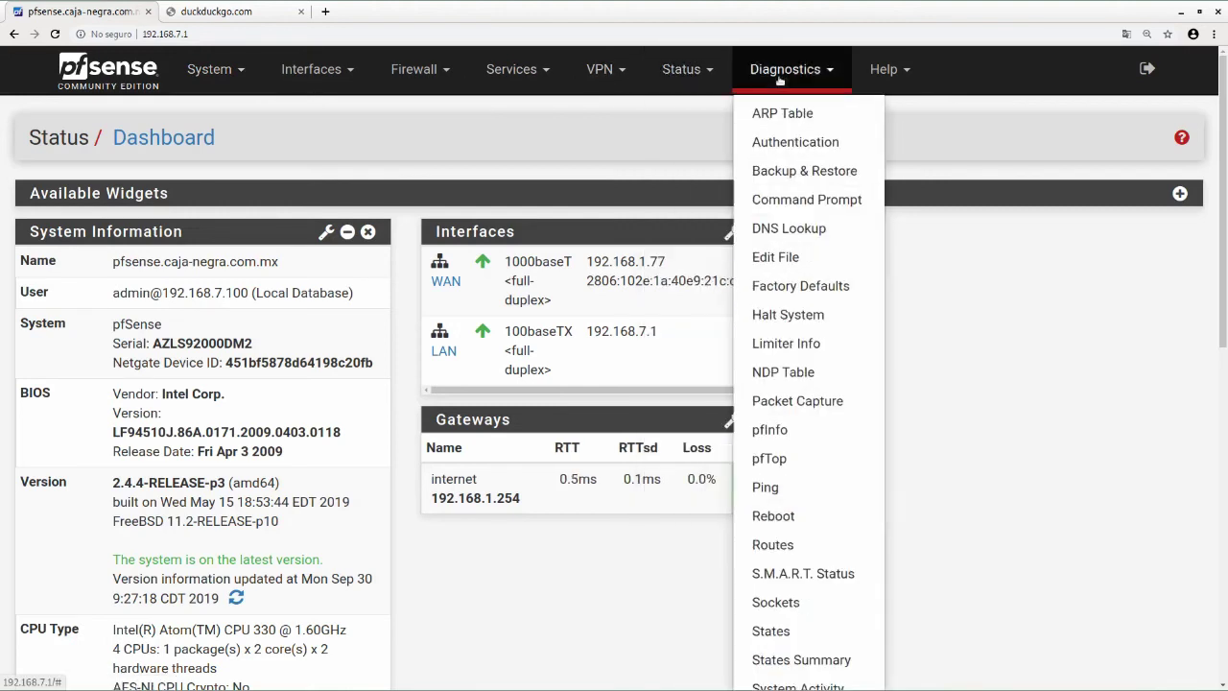
click(766, 488)
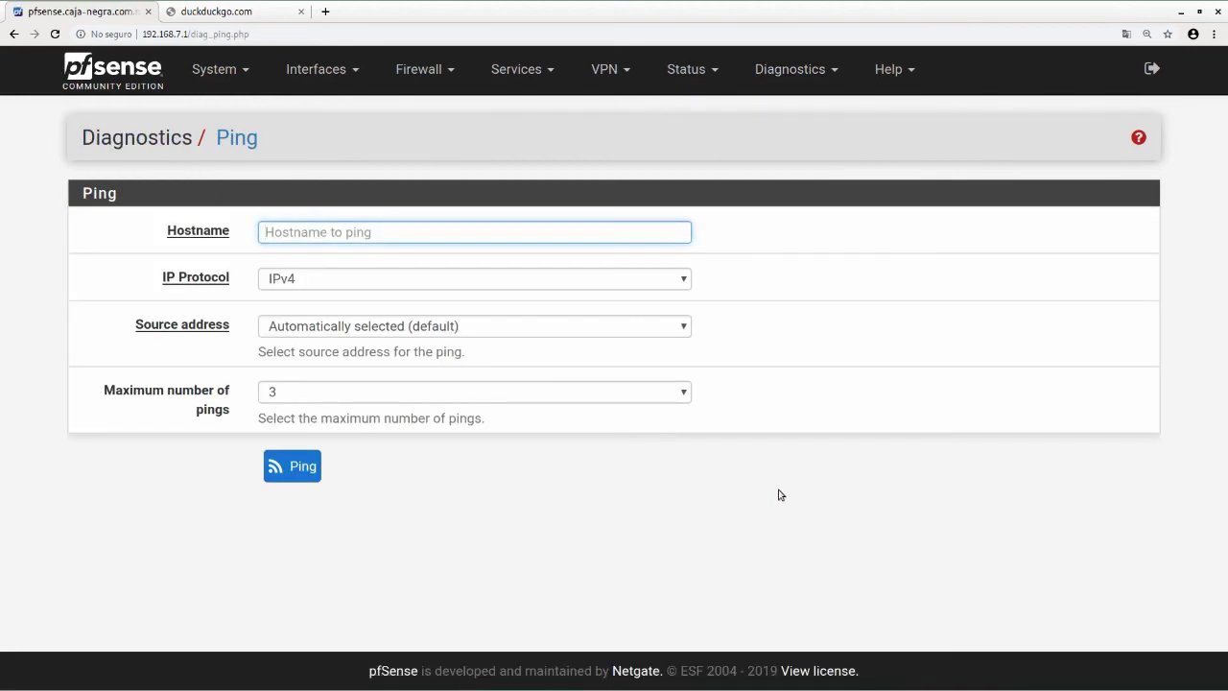
text(google.com)
key(Tab)
key(Tab)
click(288, 466)
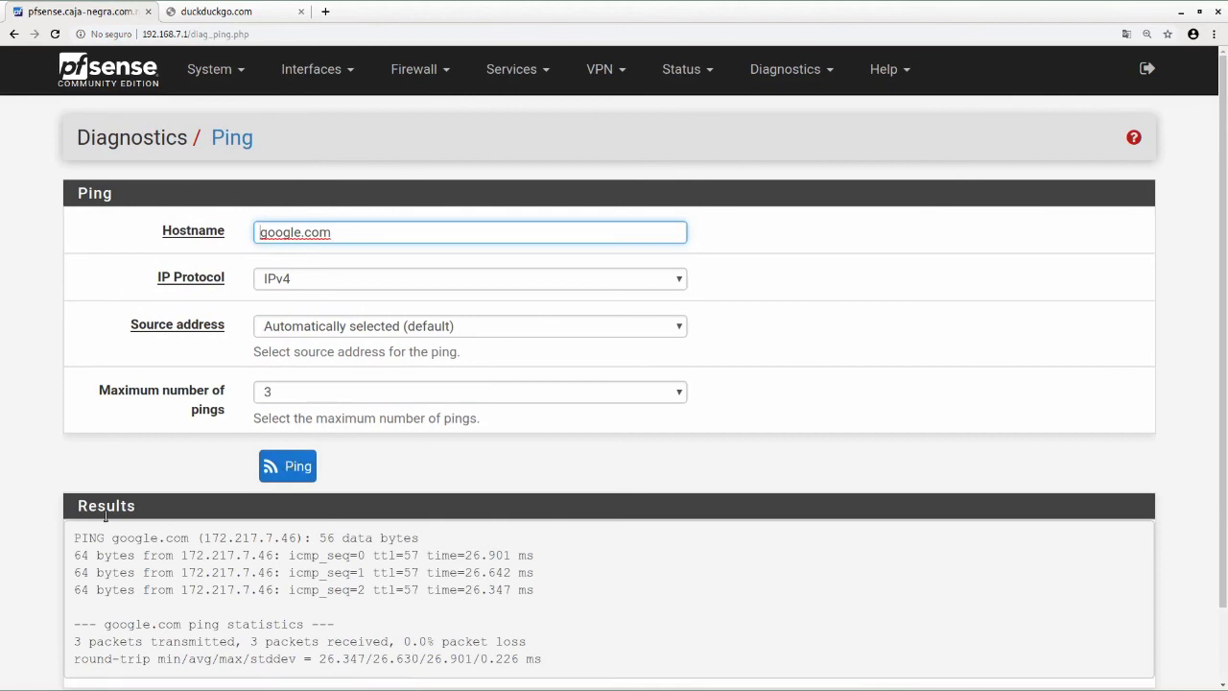
drag(75, 540, 582, 617)
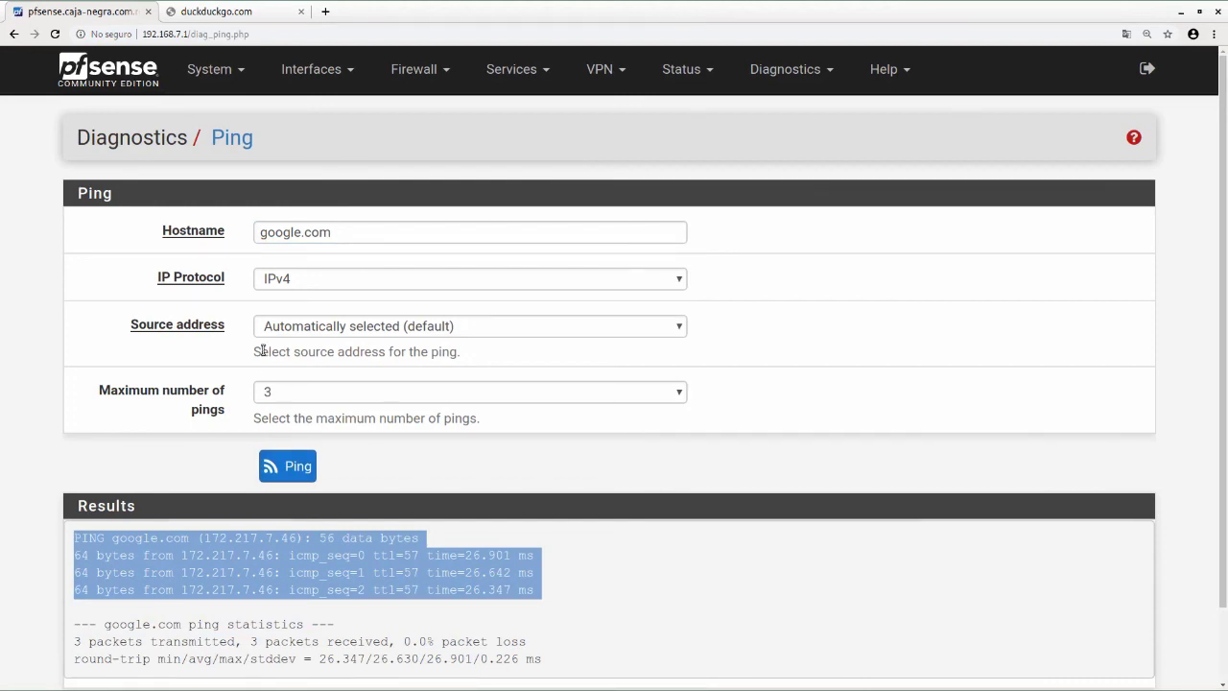
click(366, 135)
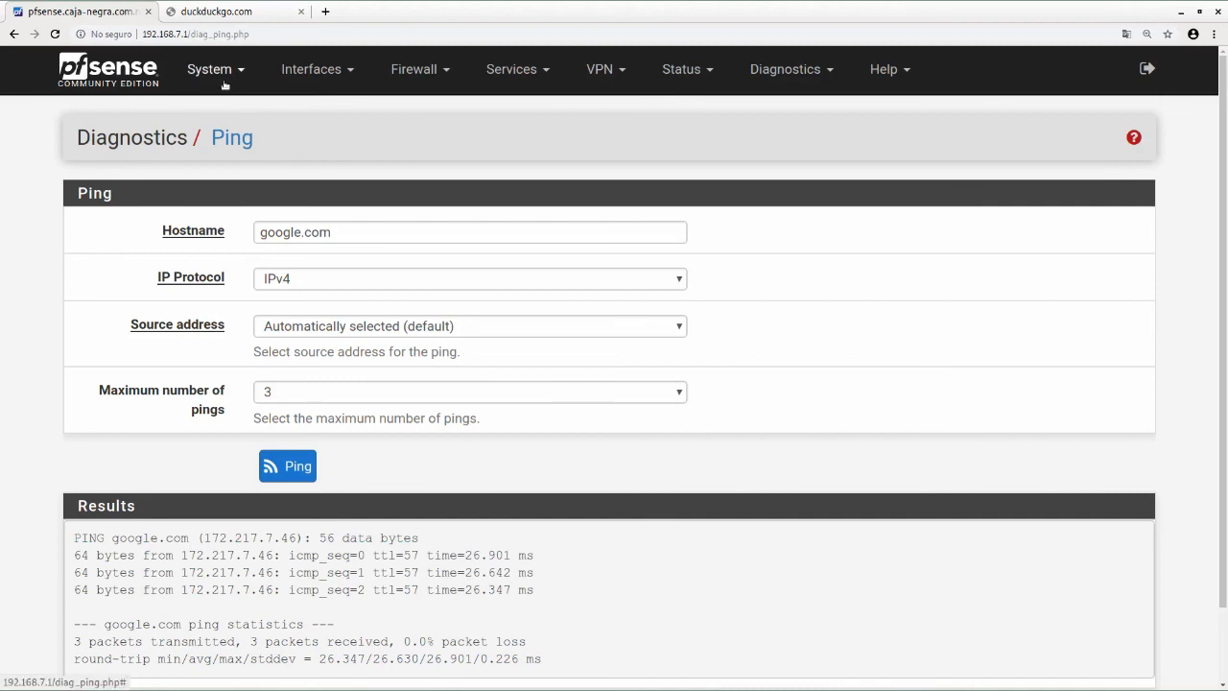
- Set the WAN interface's IPv4 upstream gateway to internet - 192.168.1.254
click(307, 75)
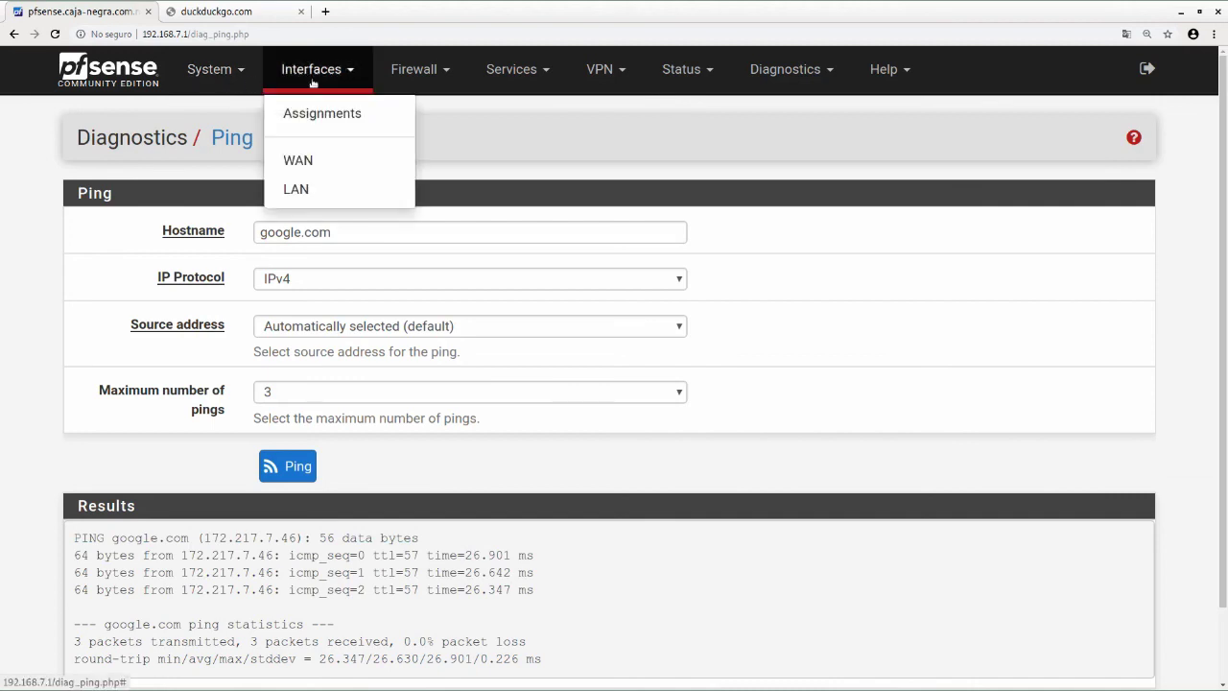
click(305, 163)
scroll(218, 388, down, 1)
scroll(219, 389, down, 4)
click(358, 384)
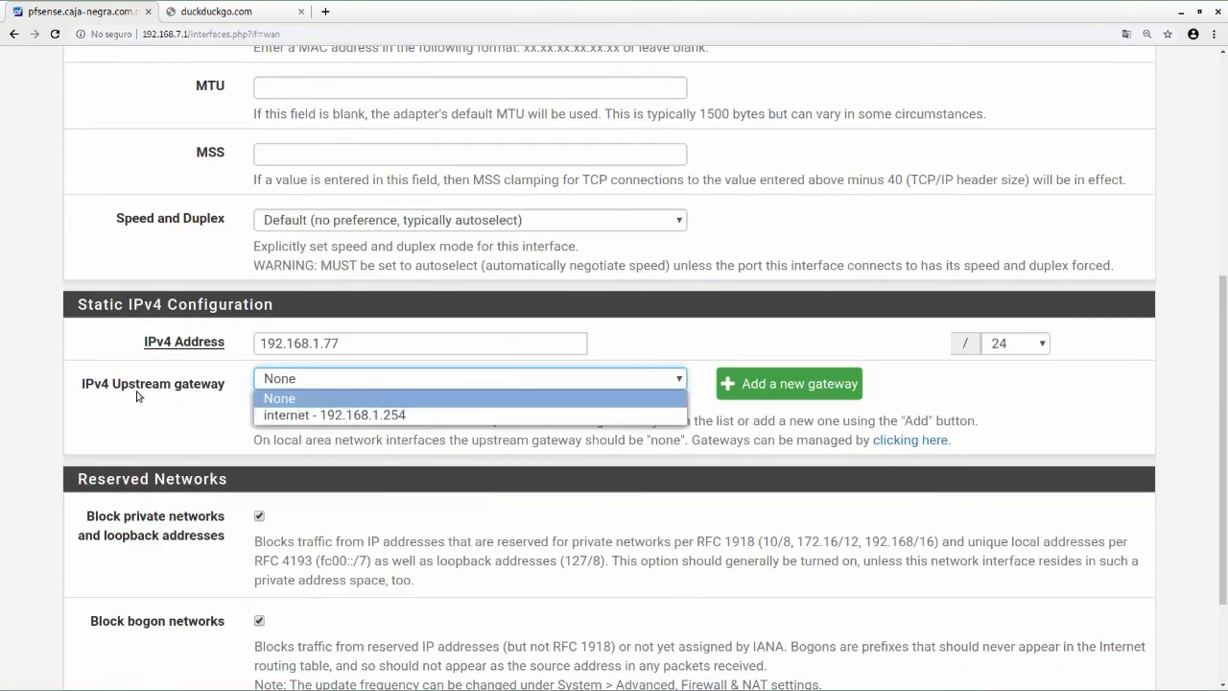
click(320, 415)
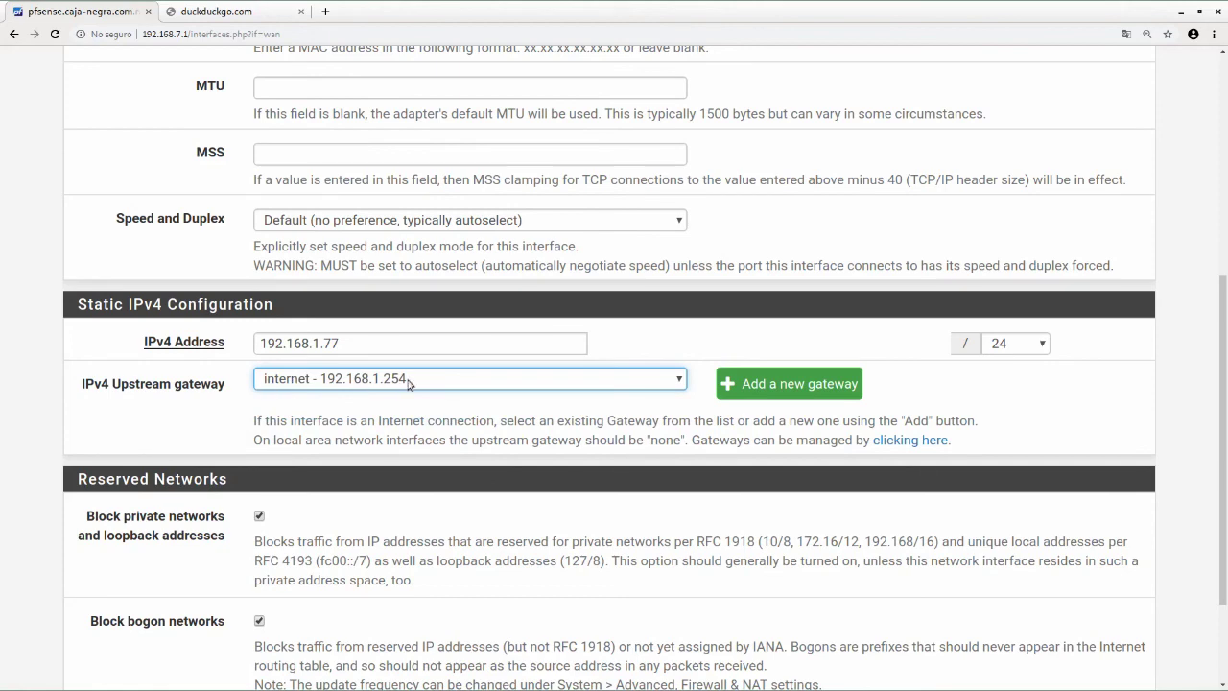
click(246, 438)
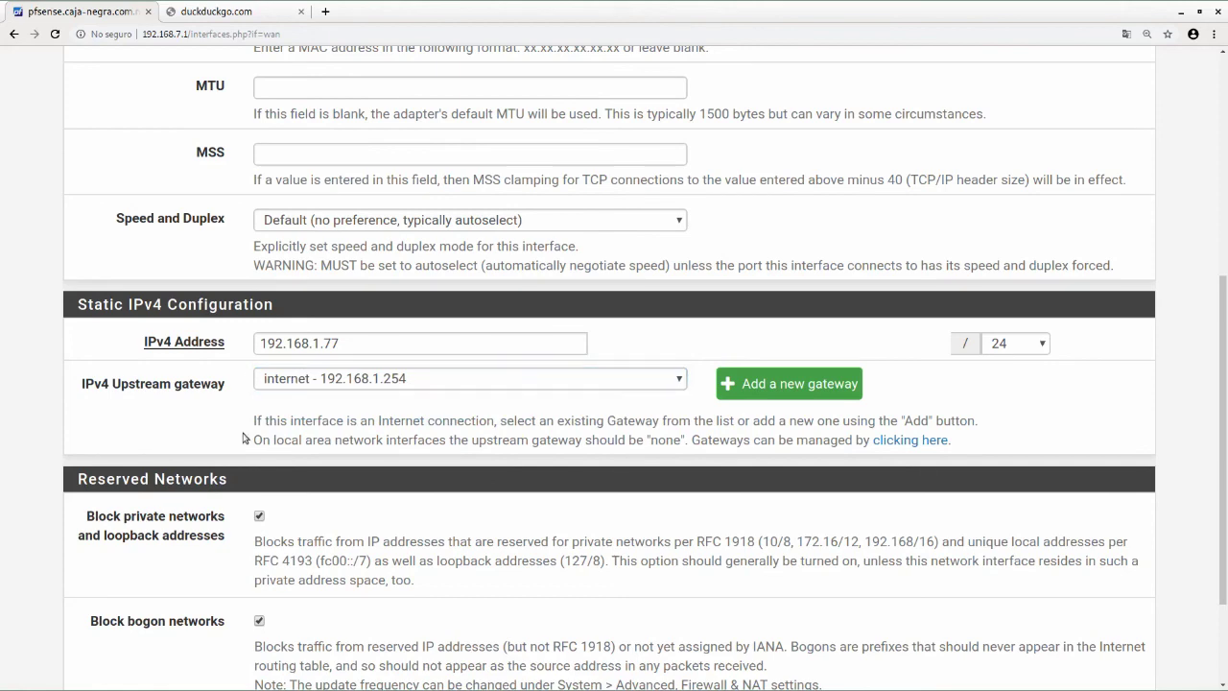
- Save the WAN interface configuration and apply the changes
scroll(246, 438, down, 3)
click(281, 588)
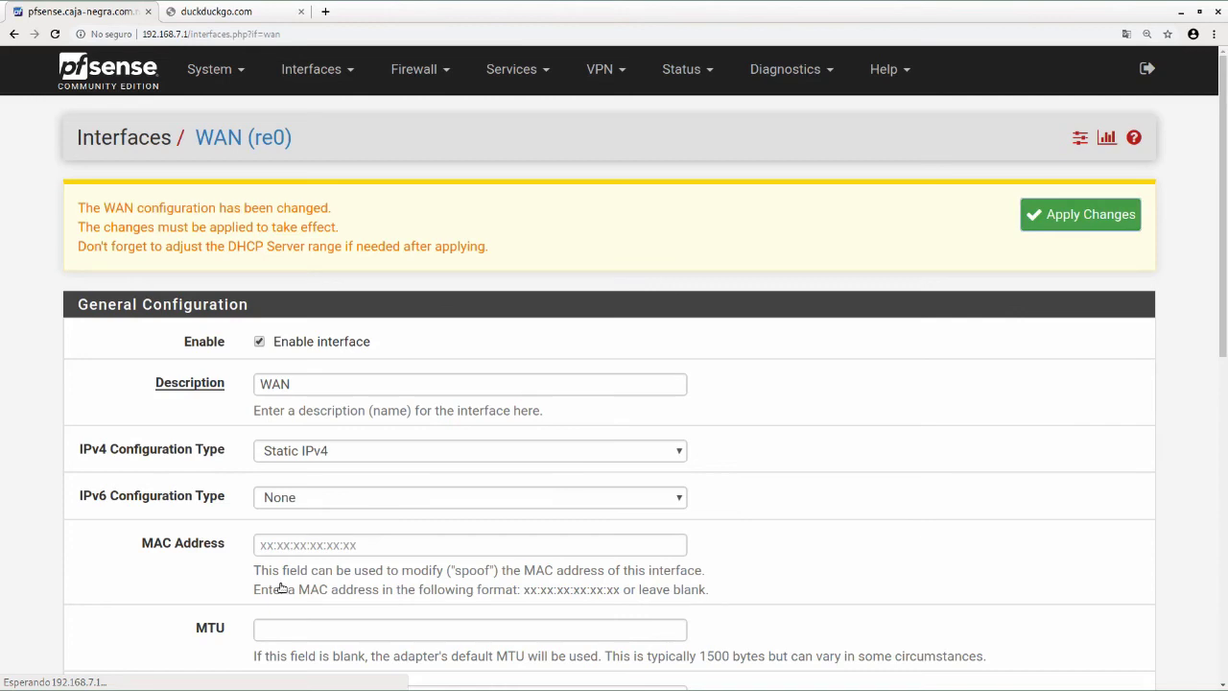
click(1060, 219)
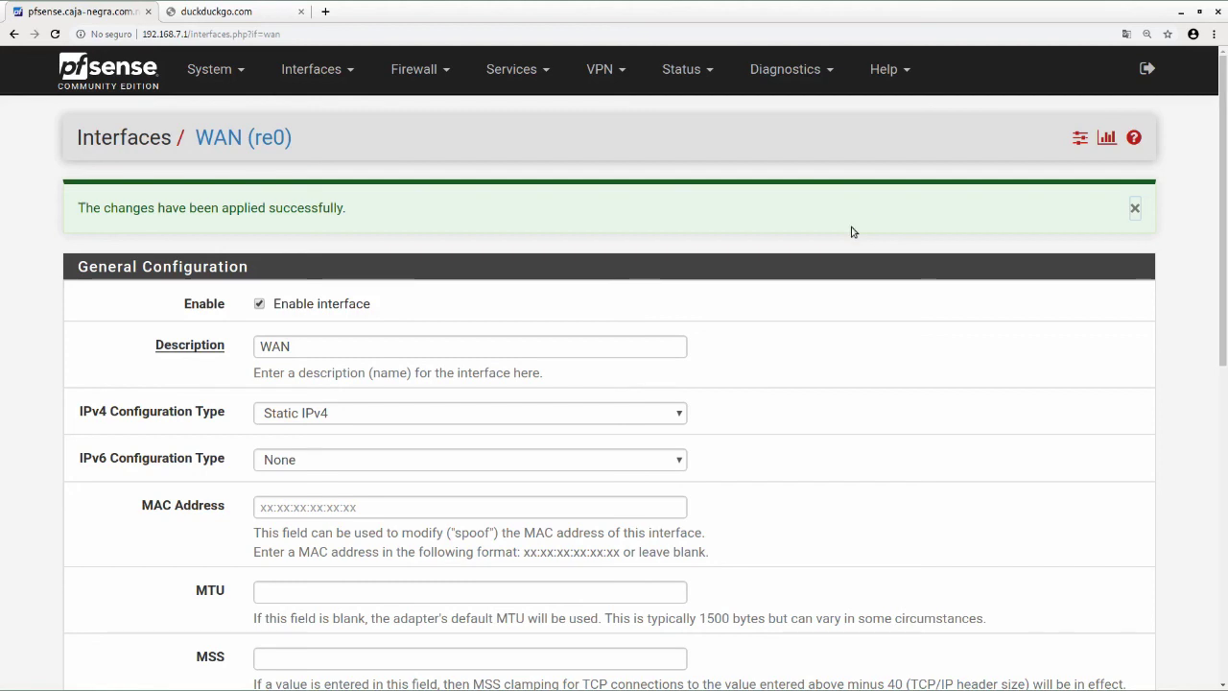
- Retest internet access by reloading duckduckgo.com in the other browser tab
key(alt+Tab)
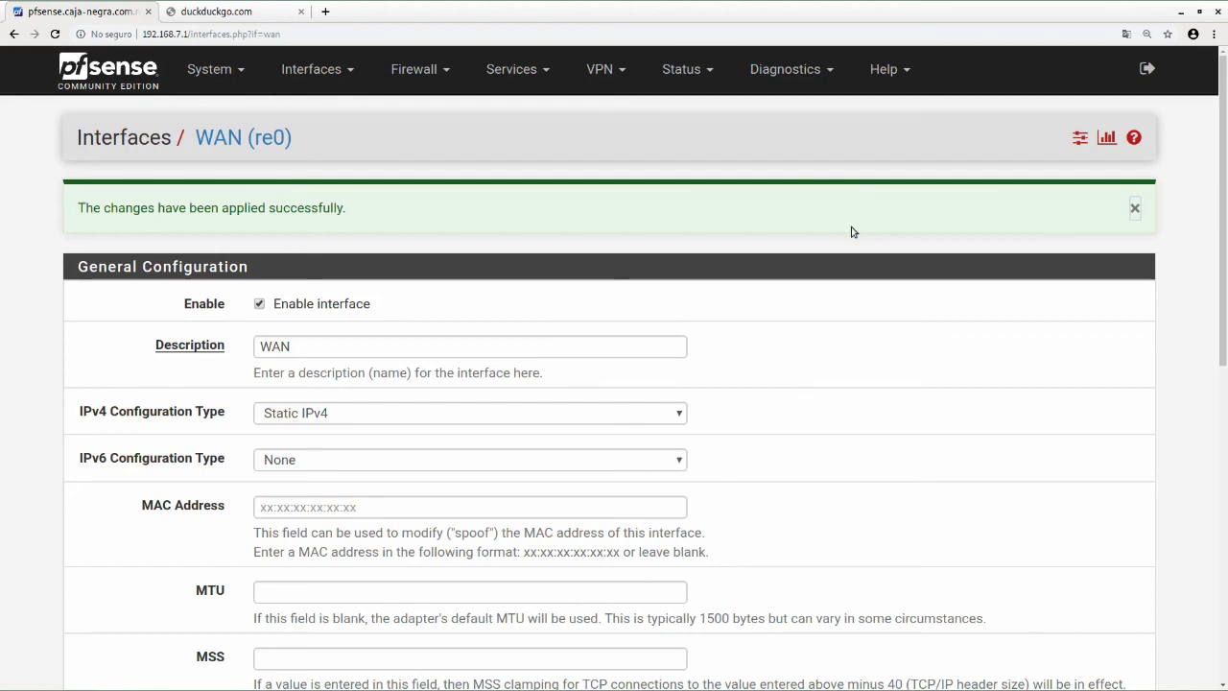
key(ctrl+Tab)
key(Return)
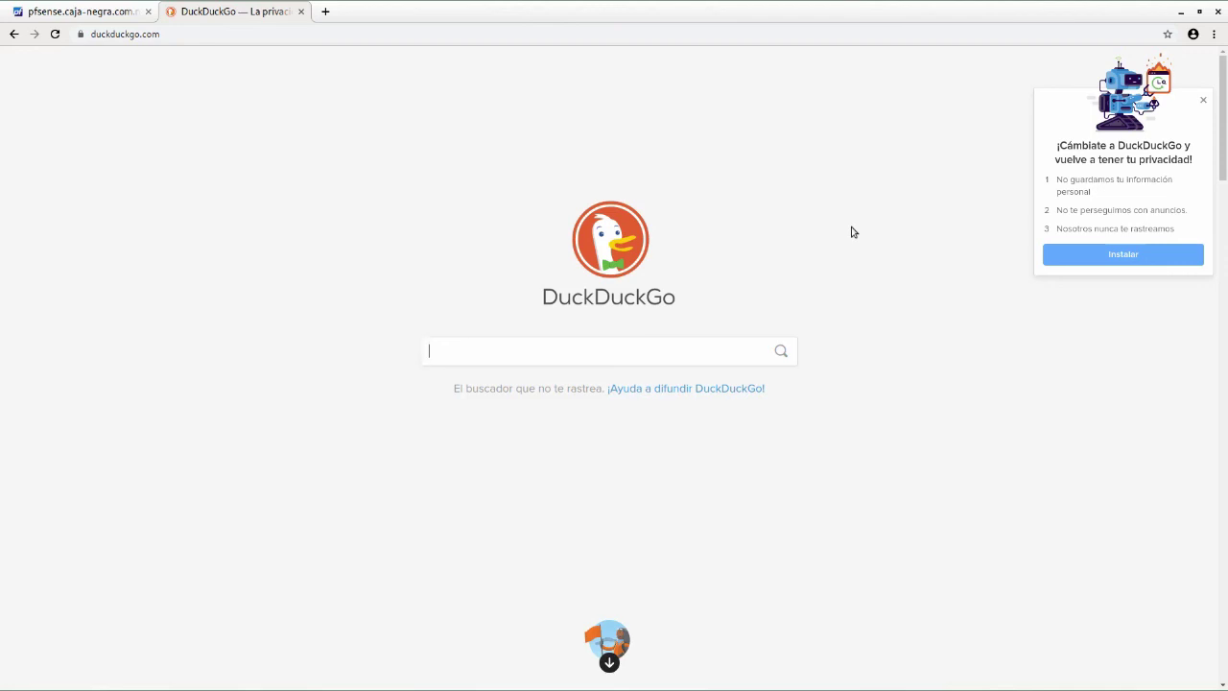
mouse_move(975, 5)
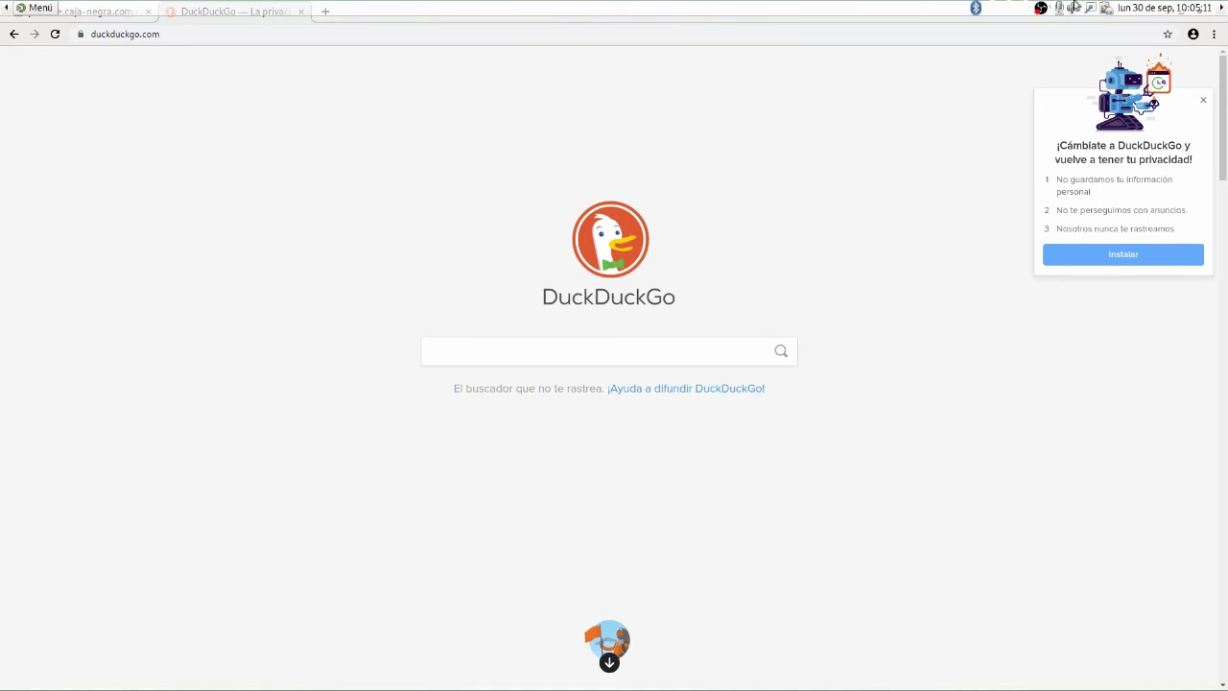